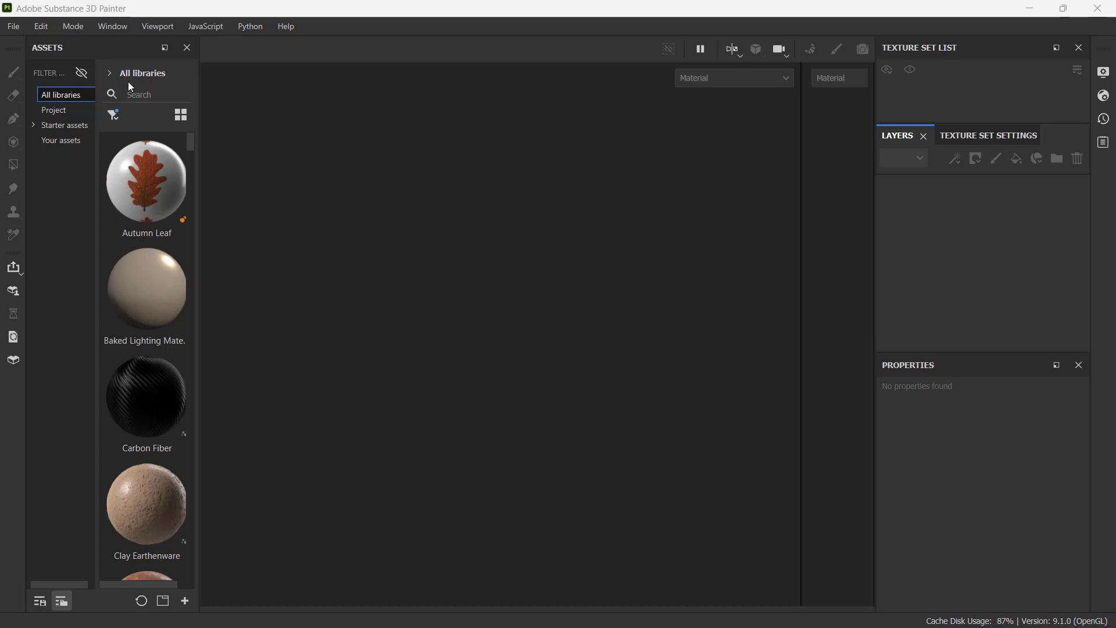
- Switch to Maya, select the UV-mapped bracket model, and examine its geometry alongside its UV layout
left_click(1031, 10)
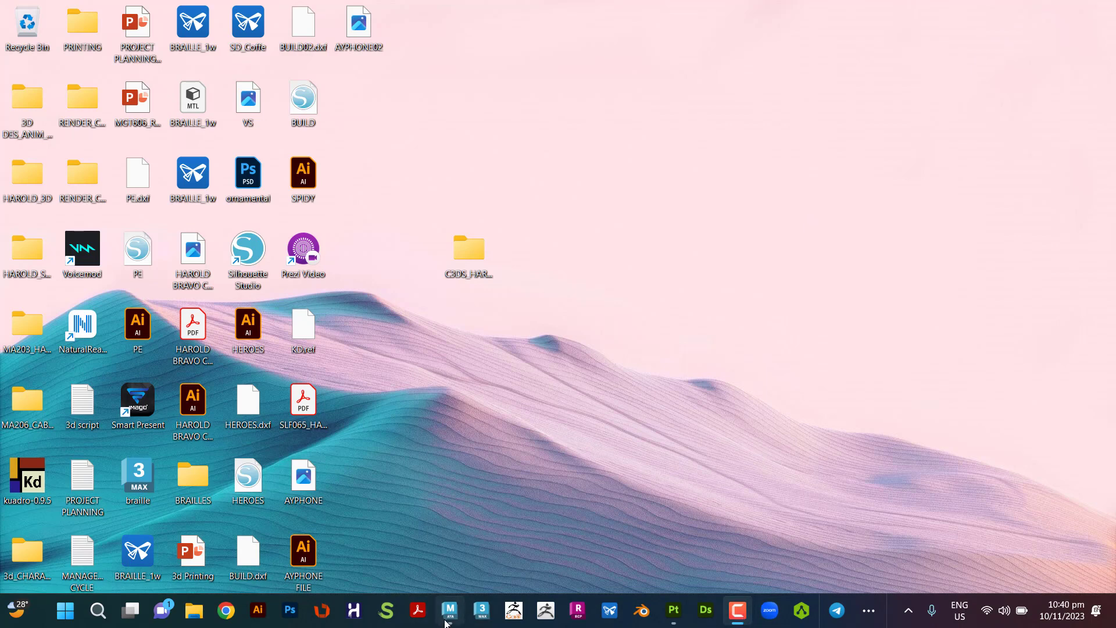
left_click(449, 611)
left_click(423, 243)
scroll(422, 246, "down", 5)
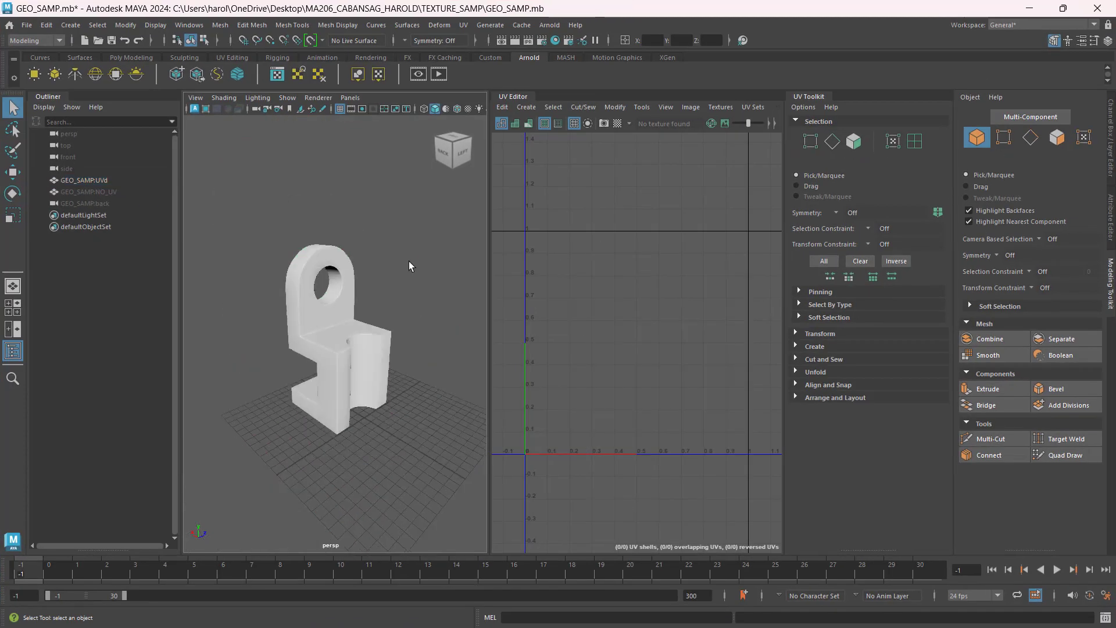
scroll(409, 260, "up", 3)
left_click(370, 320)
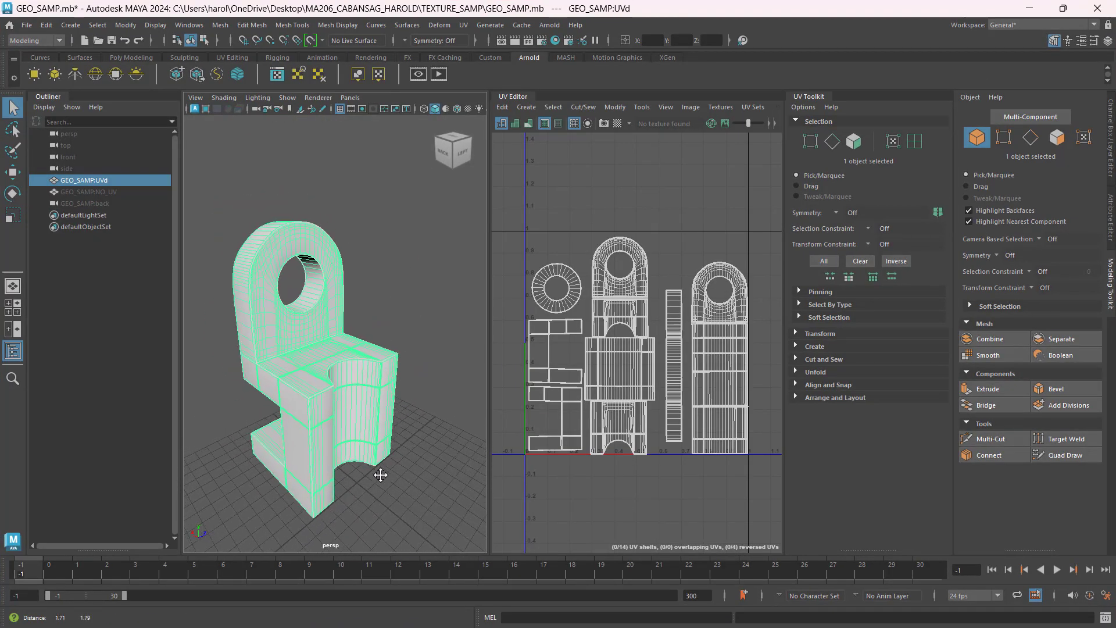
left_click_drag(375, 496, 376, 460, "alt")
scroll(377, 465, "up", 3)
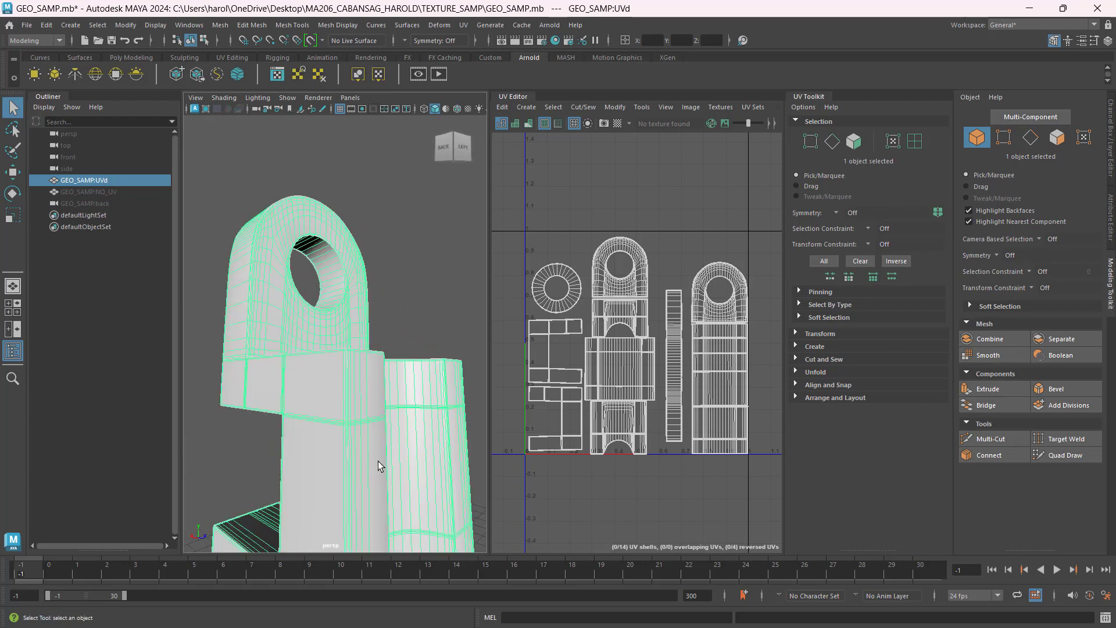
scroll(403, 390, "down", 4)
left_click_drag(404, 389, 386, 281, "alt")
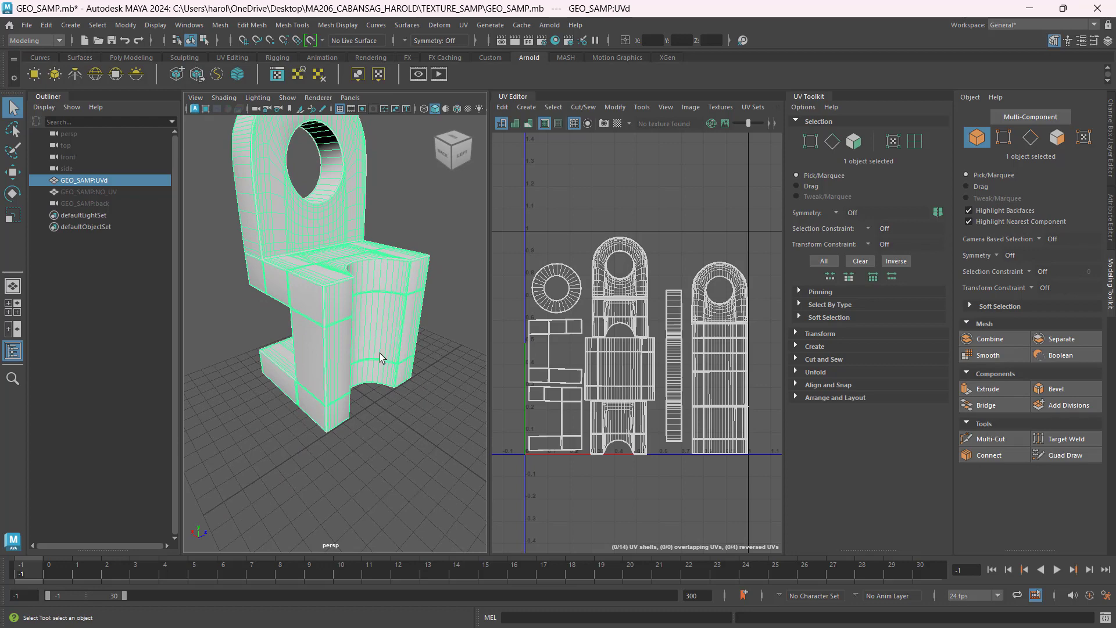
key("f")
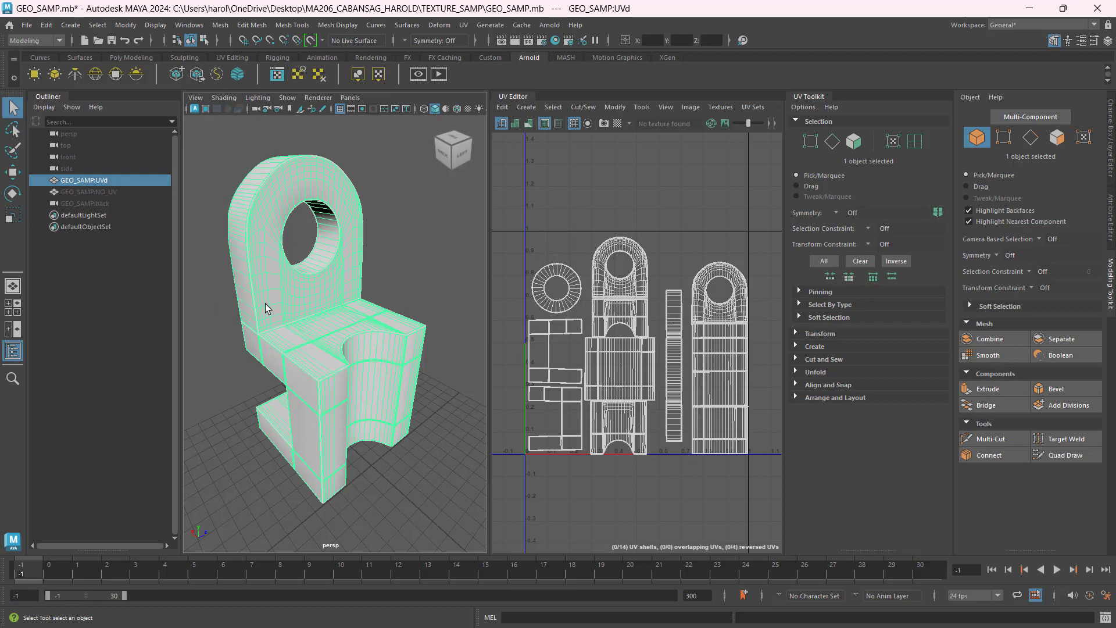
left_click(27, 25)
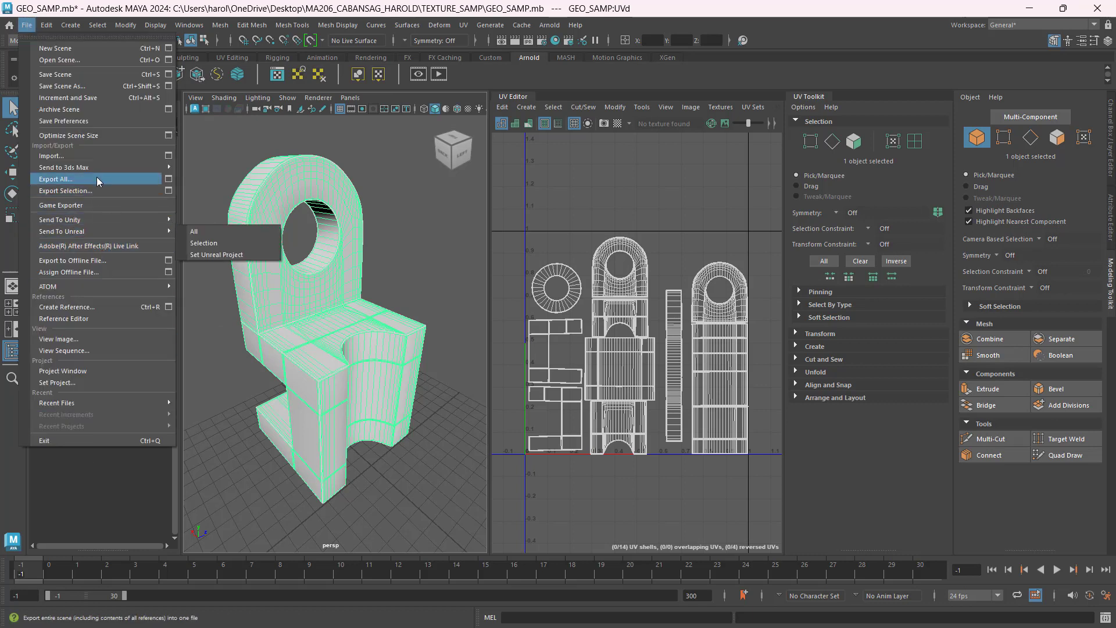
left_click(115, 190)
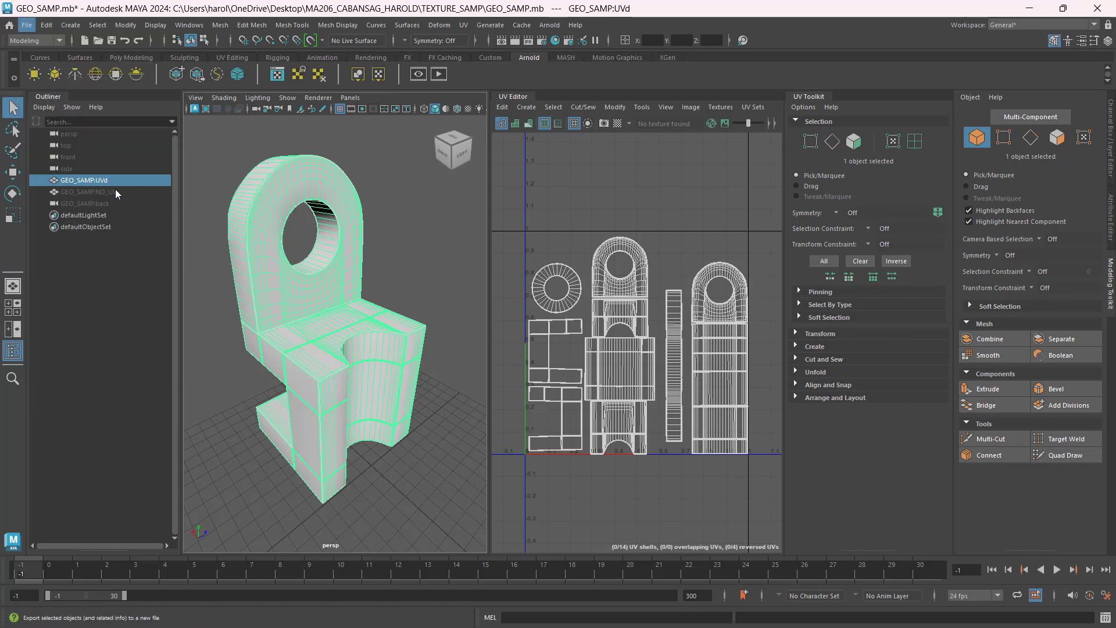
left_click(246, 485)
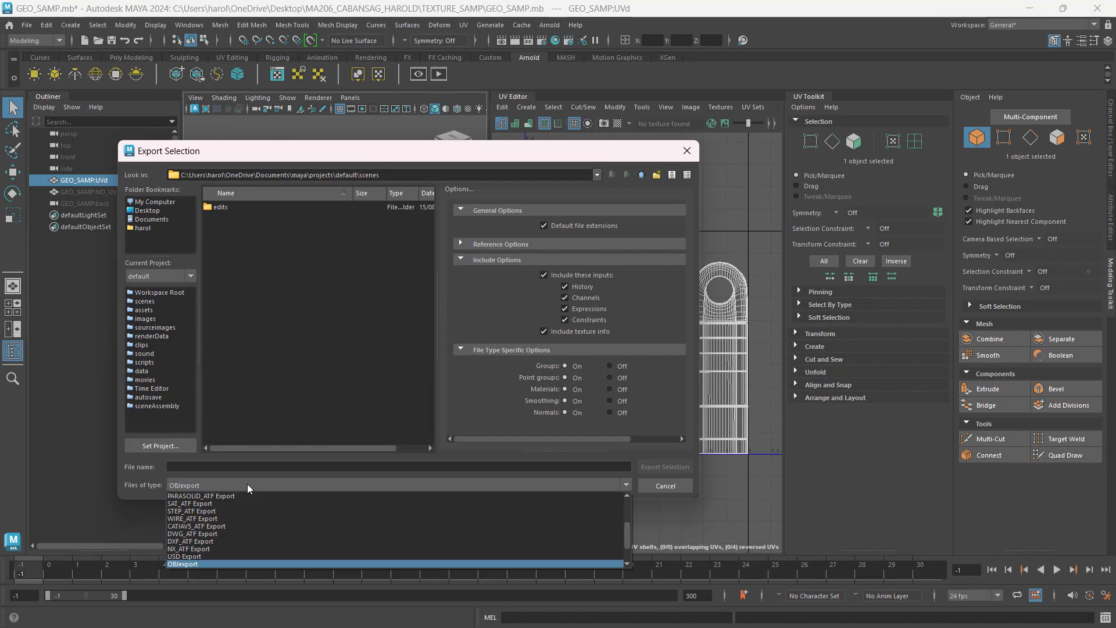
left_click(239, 563)
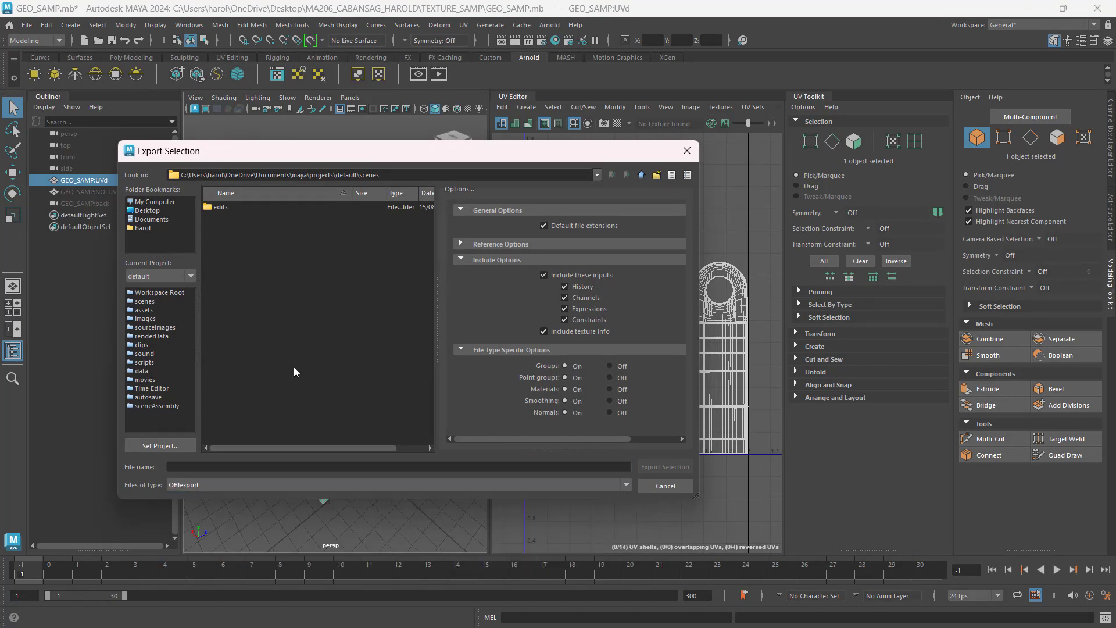
key("Escape")
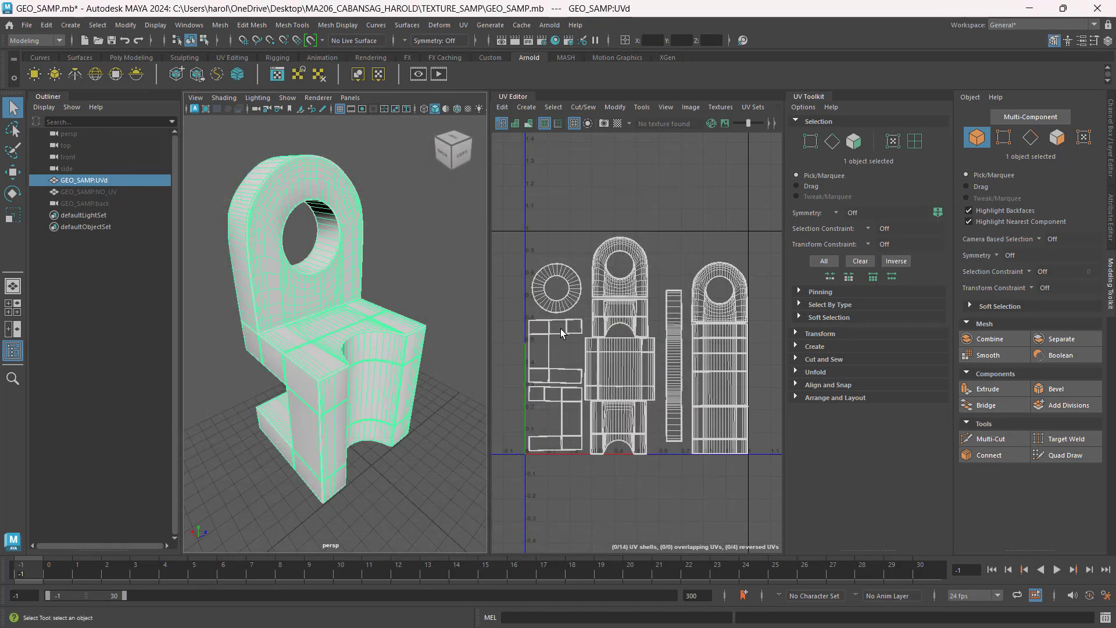
- Switch back to Adobe Substance 3D Painter
left_click(1029, 8)
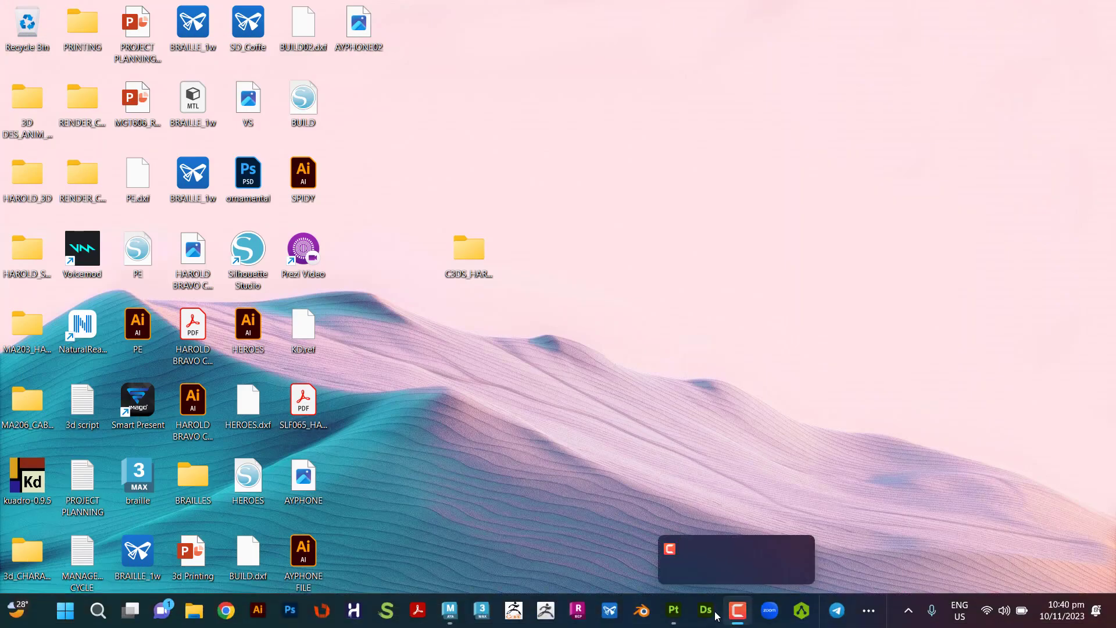
mouse_move(674, 611)
left_click(615, 537)
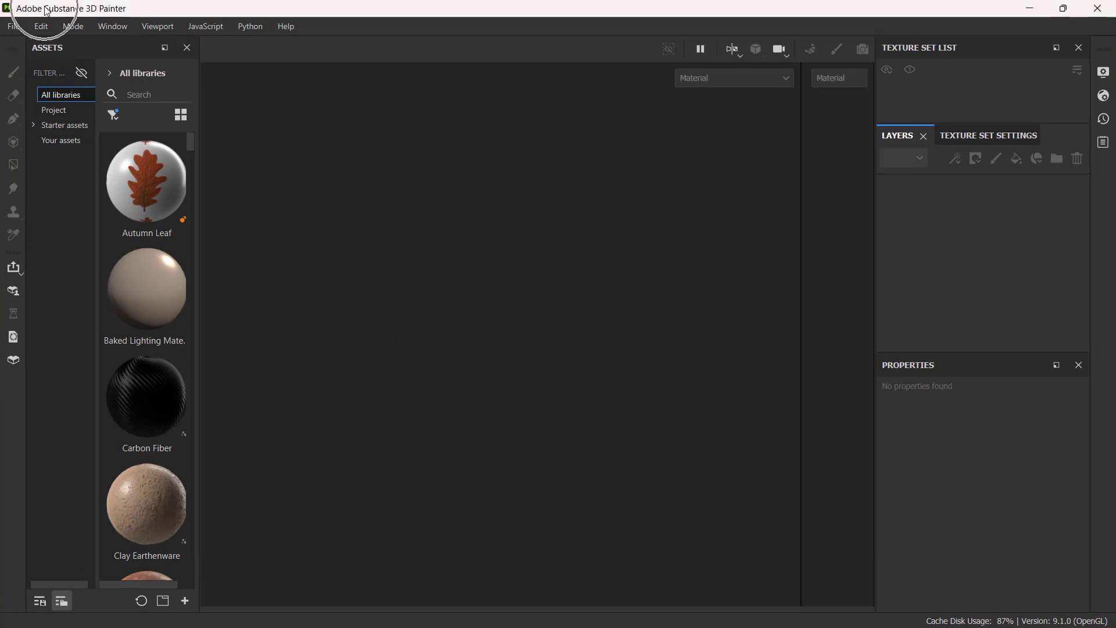
- Start a new project with the ASM - PBR Metallic Roughness (starter_assets) template and a document resolution of 2048
left_click(16, 26)
left_click(41, 46)
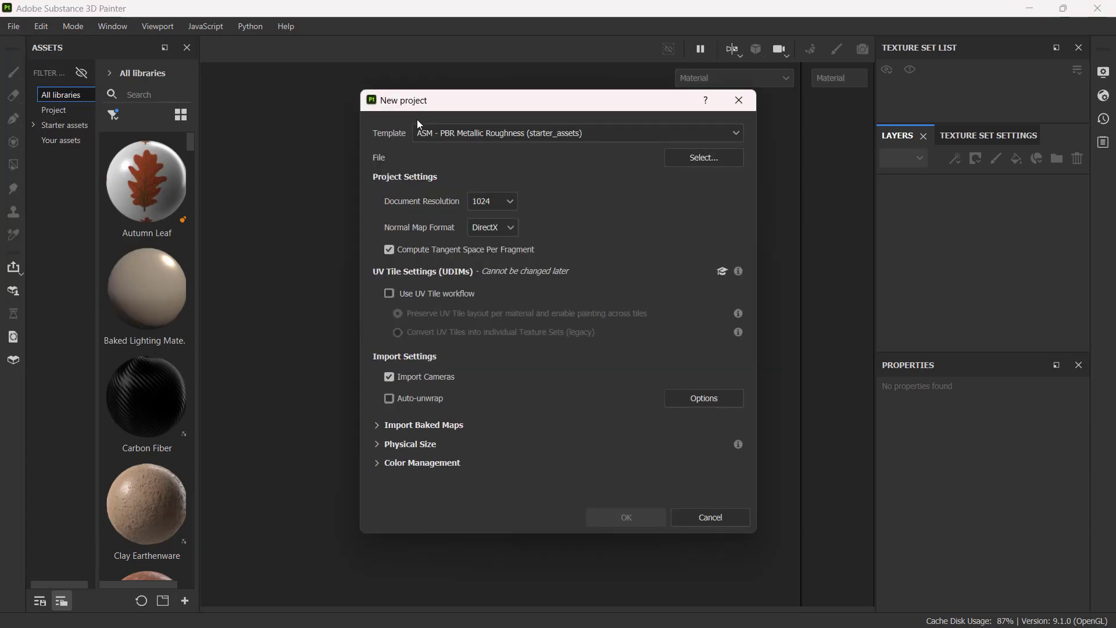
left_click(490, 134)
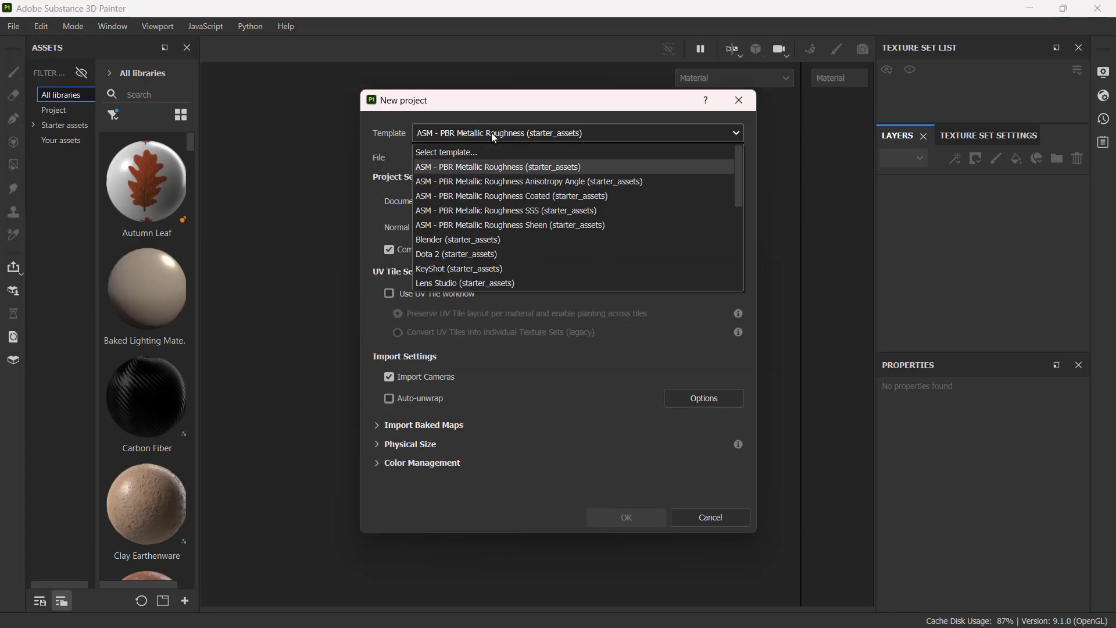
left_click(488, 166)
key("ctrl")
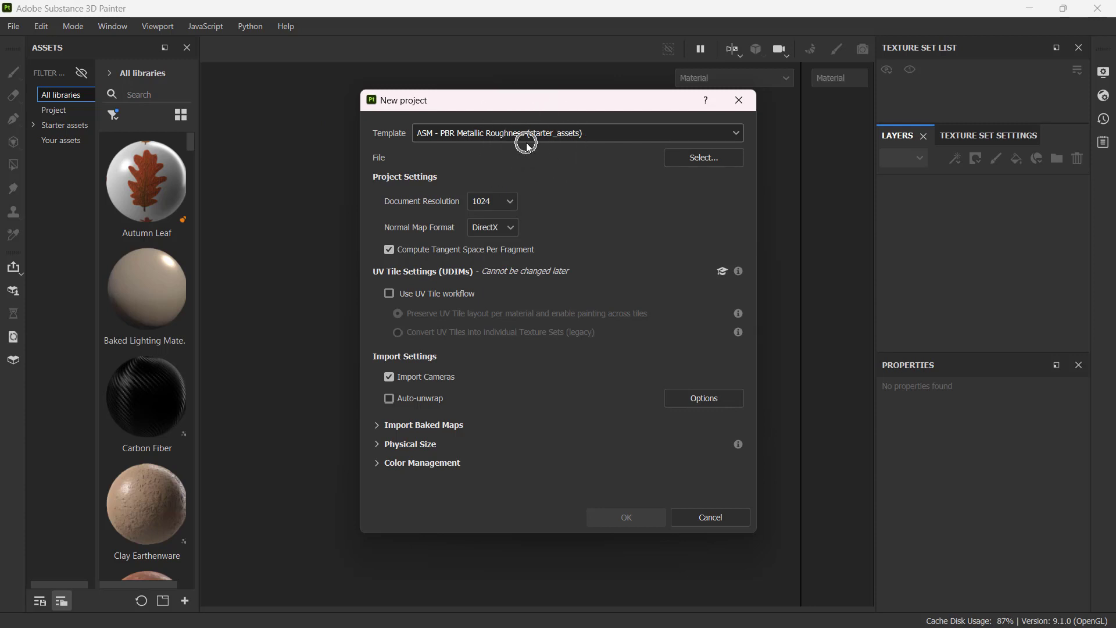
key("ctrl")
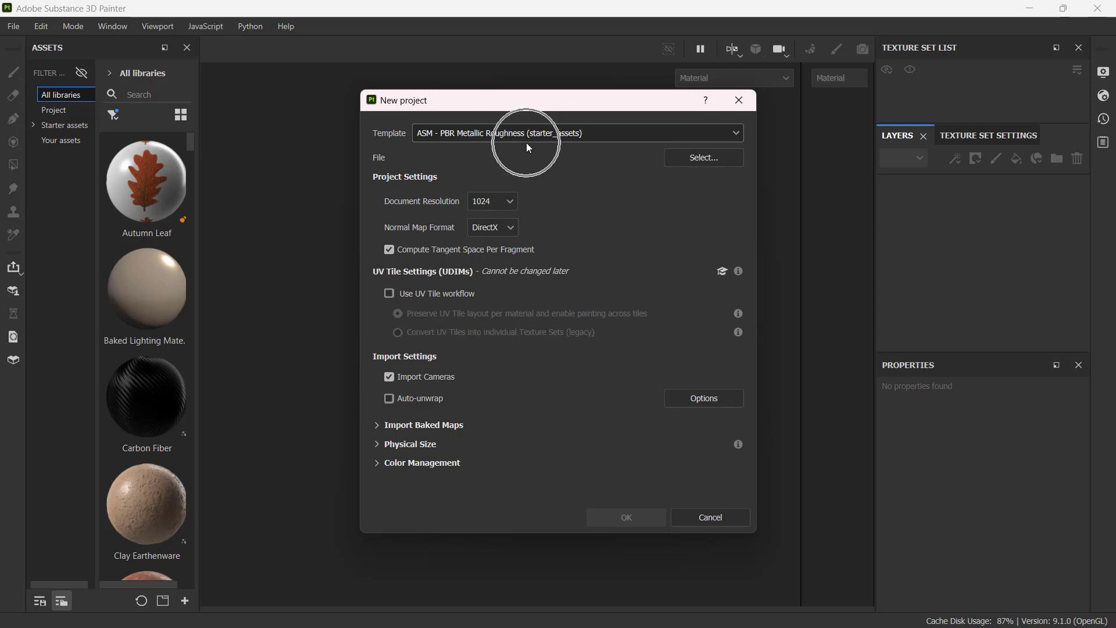
left_click(491, 203)
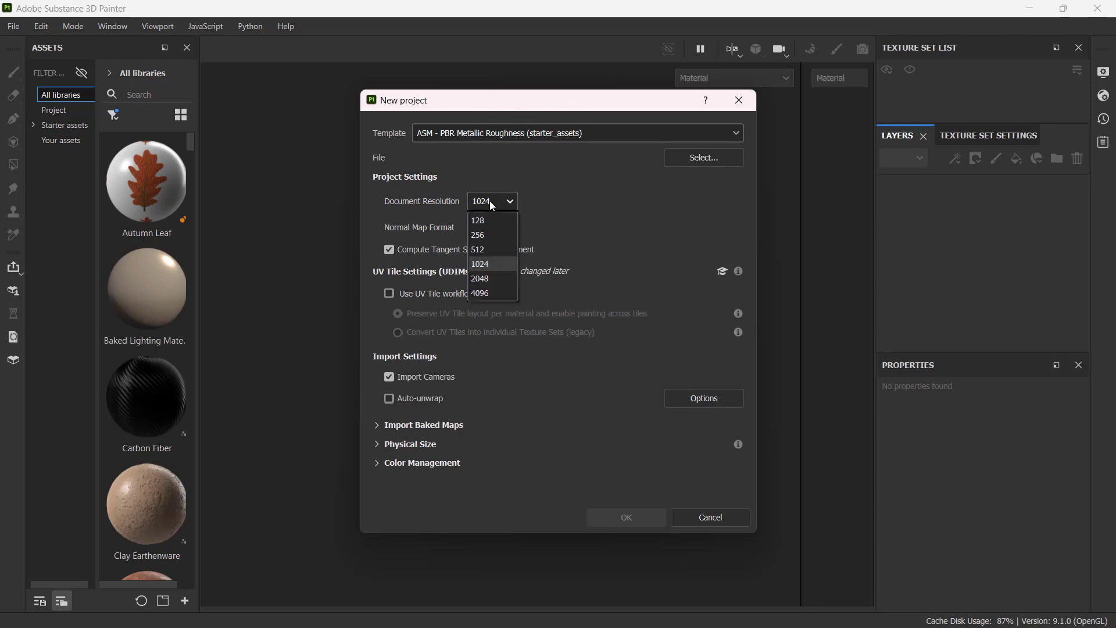
left_click(504, 278)
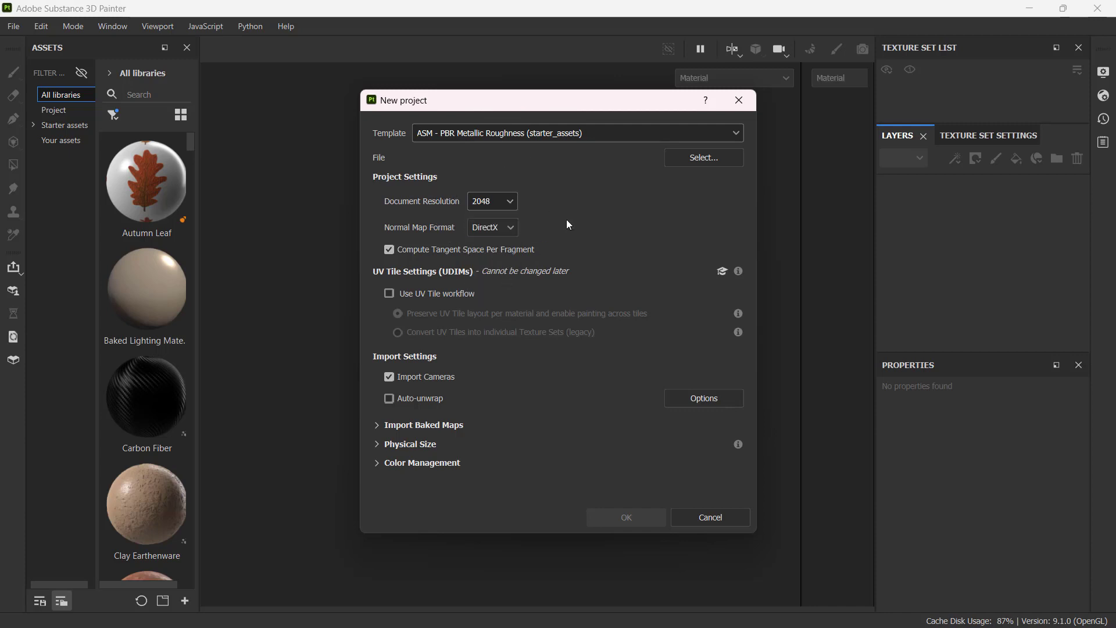
key("ctrl")
key("ctrl")
key("ctrl")
key("ctrl")
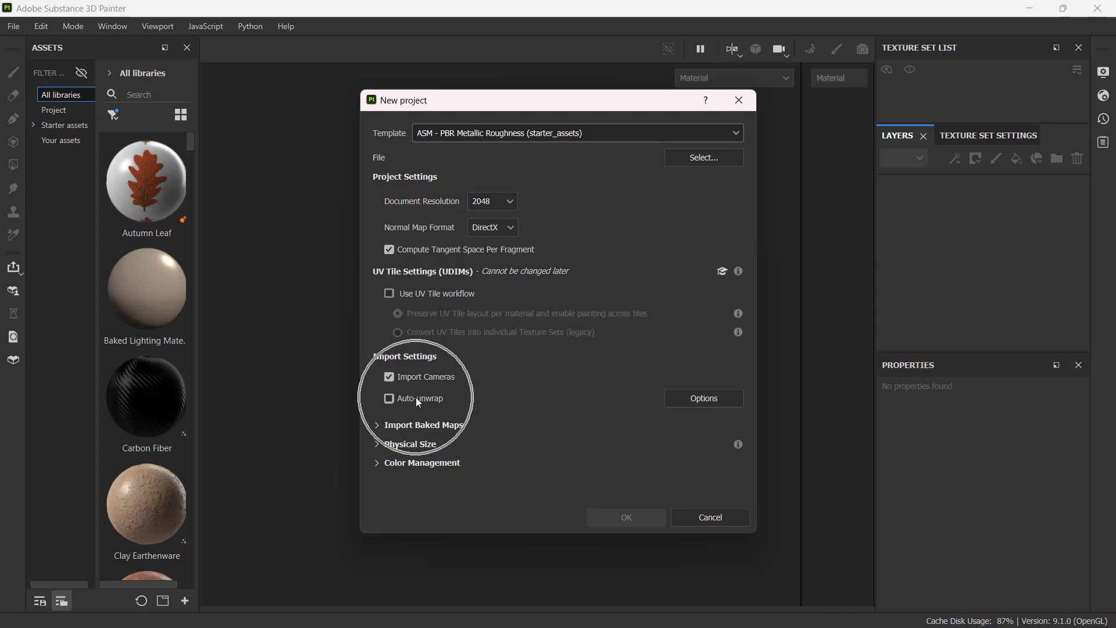
key("ctrl")
key("ctrl")
- Try to create the project from the GEO_NO_UV_SAMPLE mesh in the TEXTURE_SAMP folder without auto-unwrapping it
left_click(709, 162)
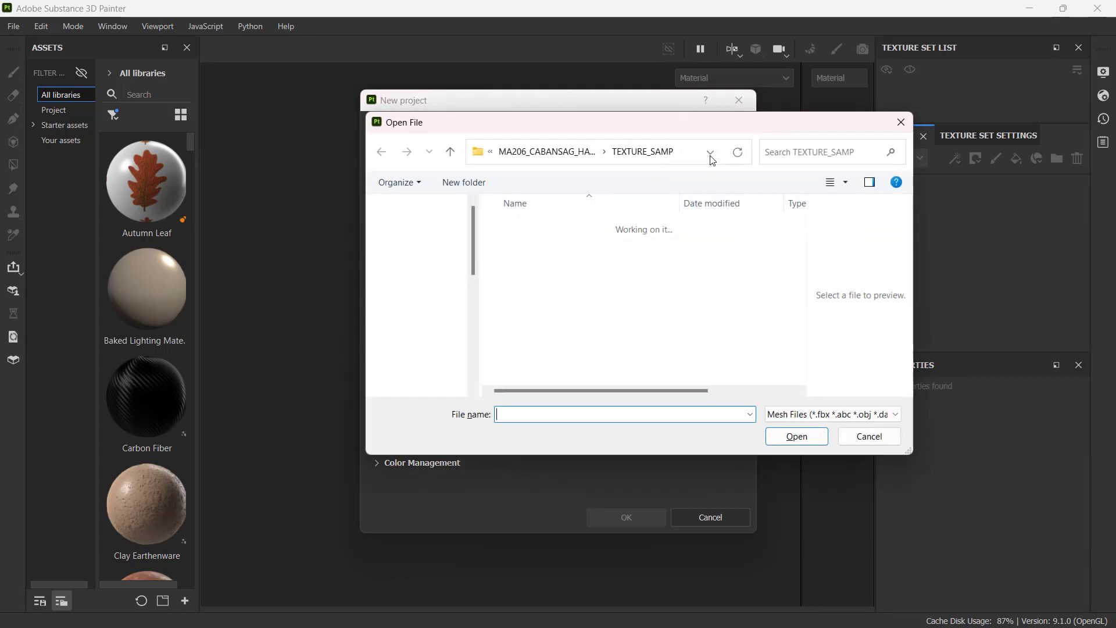
left_click(525, 154)
key("ctrl")
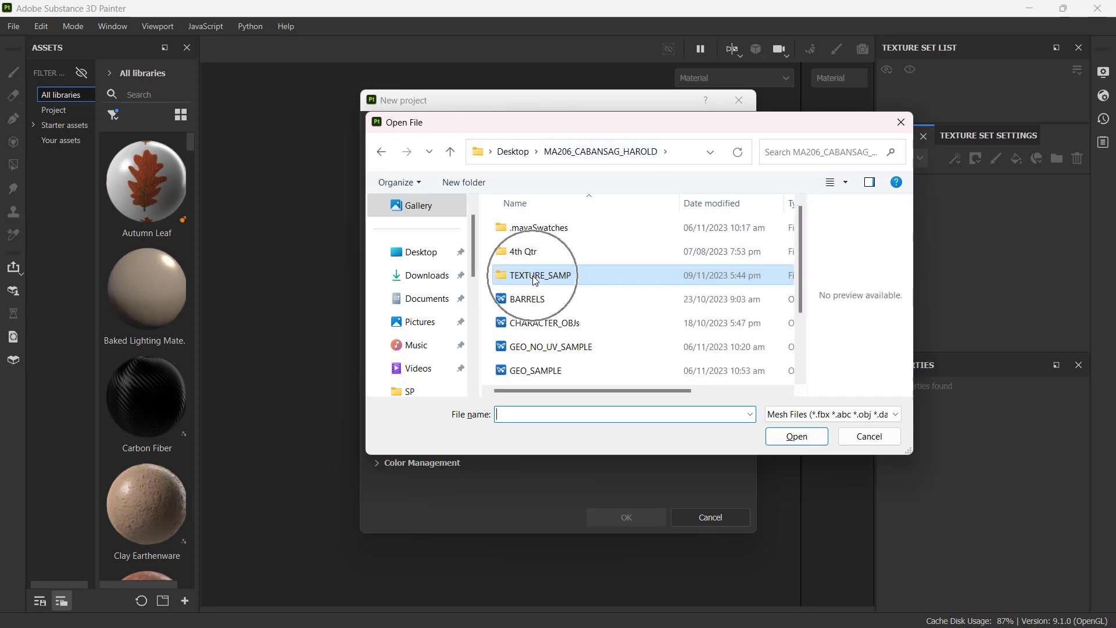
double_click(534, 278)
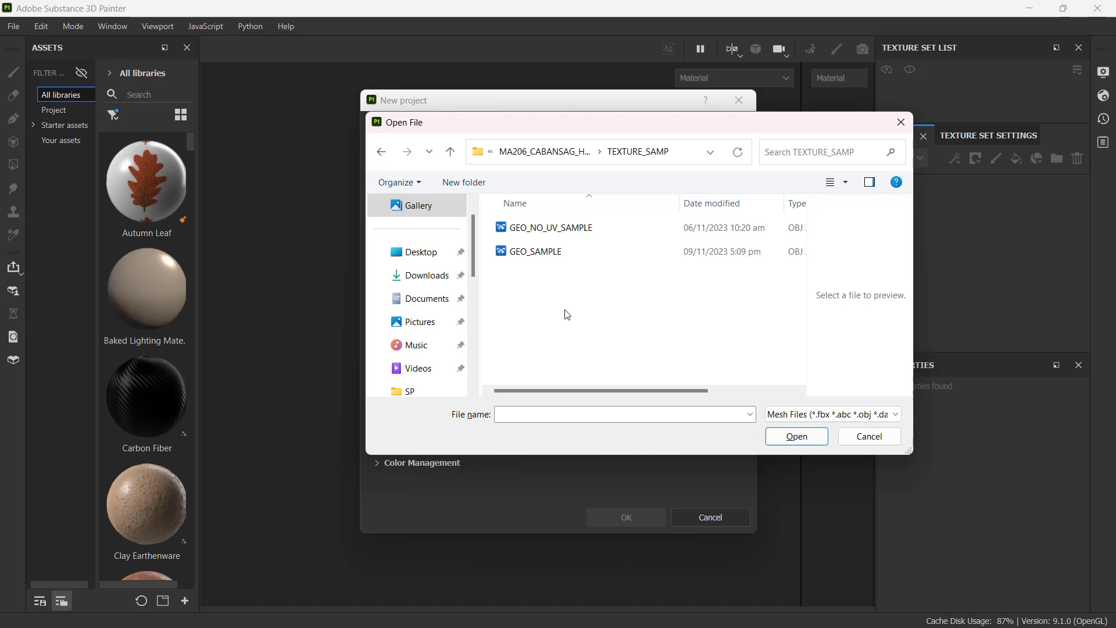
left_click(550, 228)
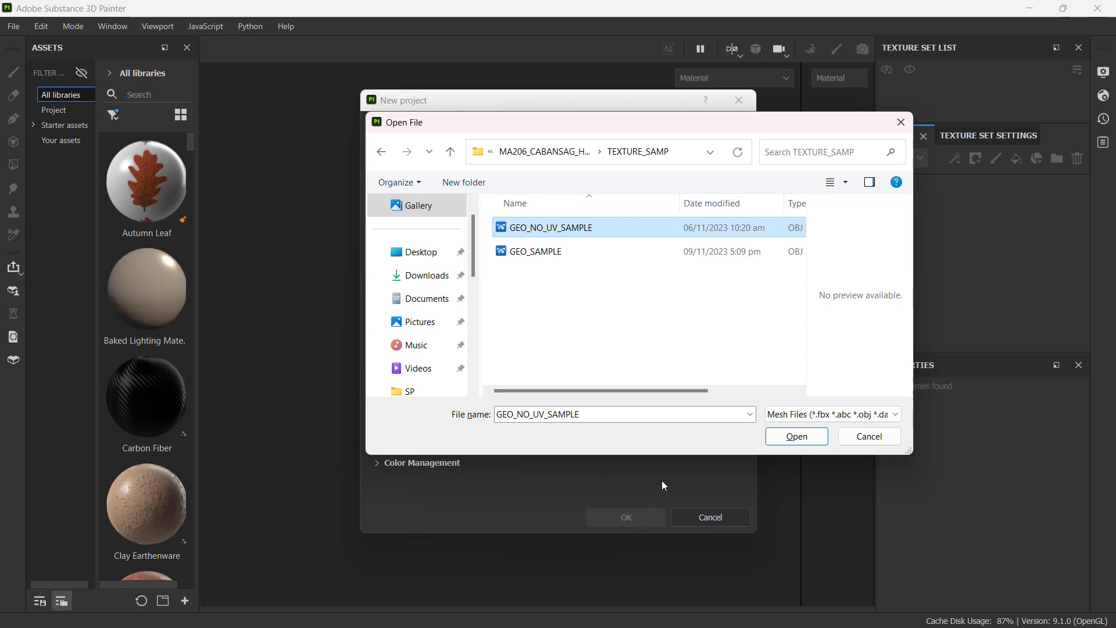
left_click(808, 436)
left_click(602, 519)
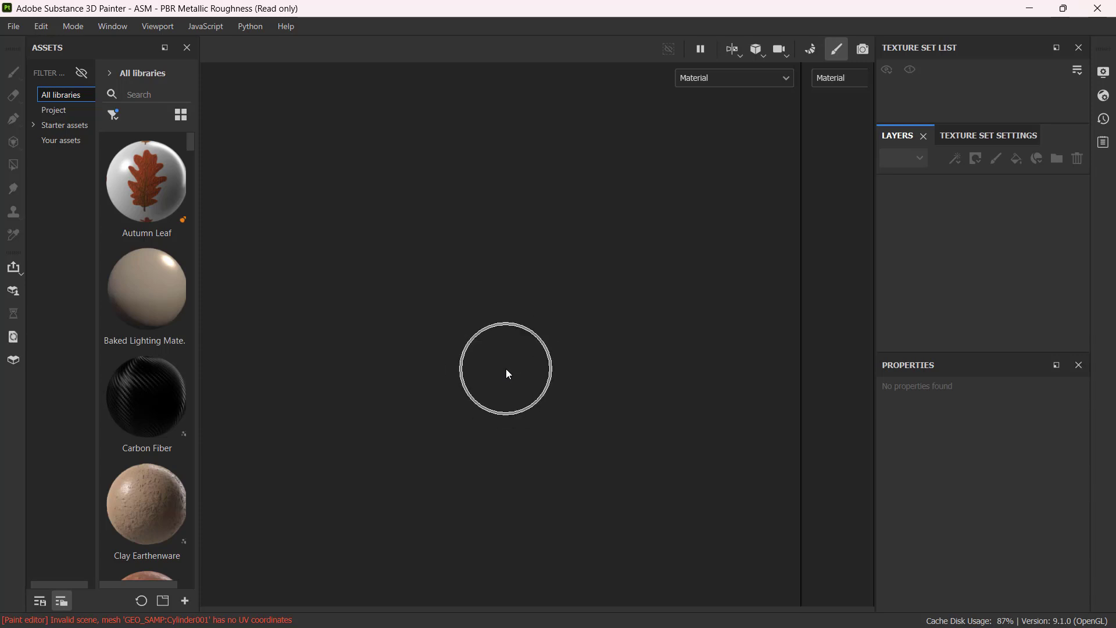
- Start another new project with a document resolution of 2048 and auto-unwrap enabled
left_click(13, 26)
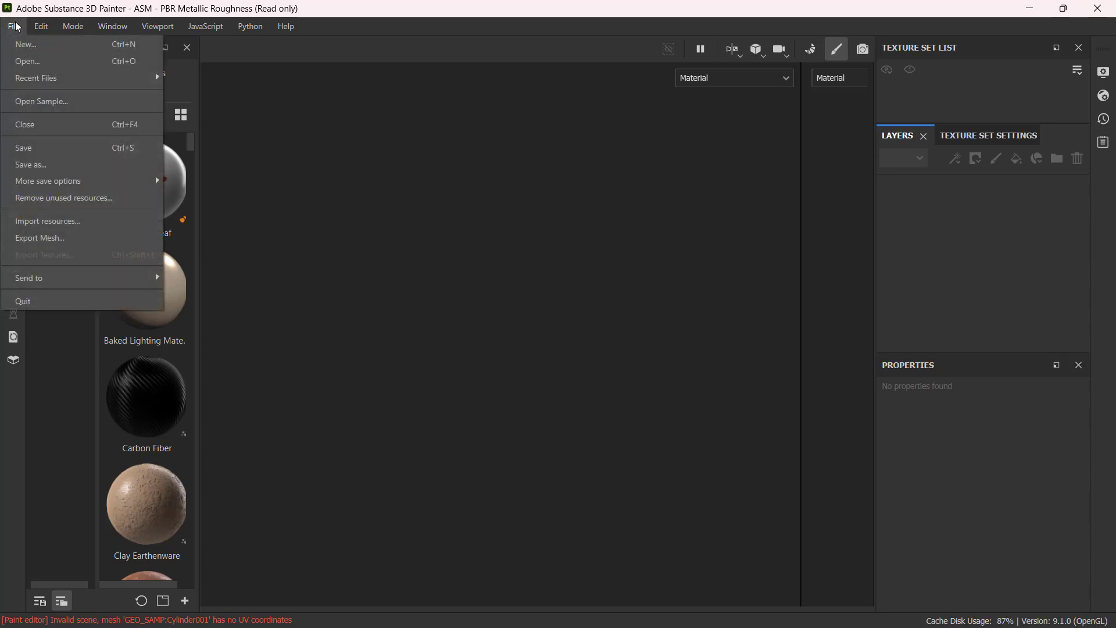
left_click(28, 45)
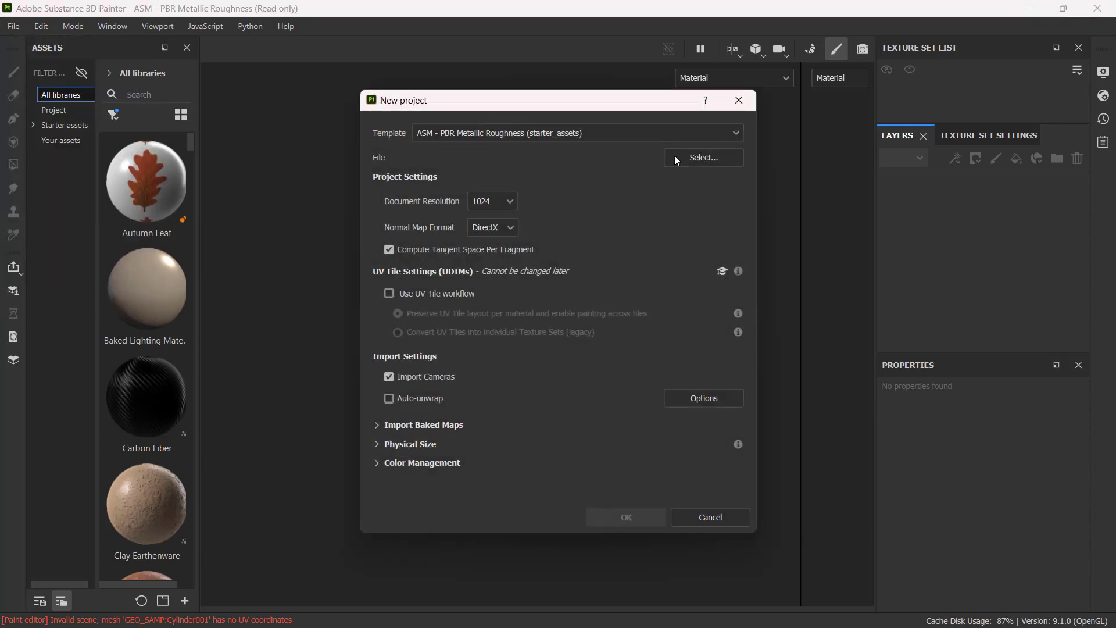
left_click(509, 201)
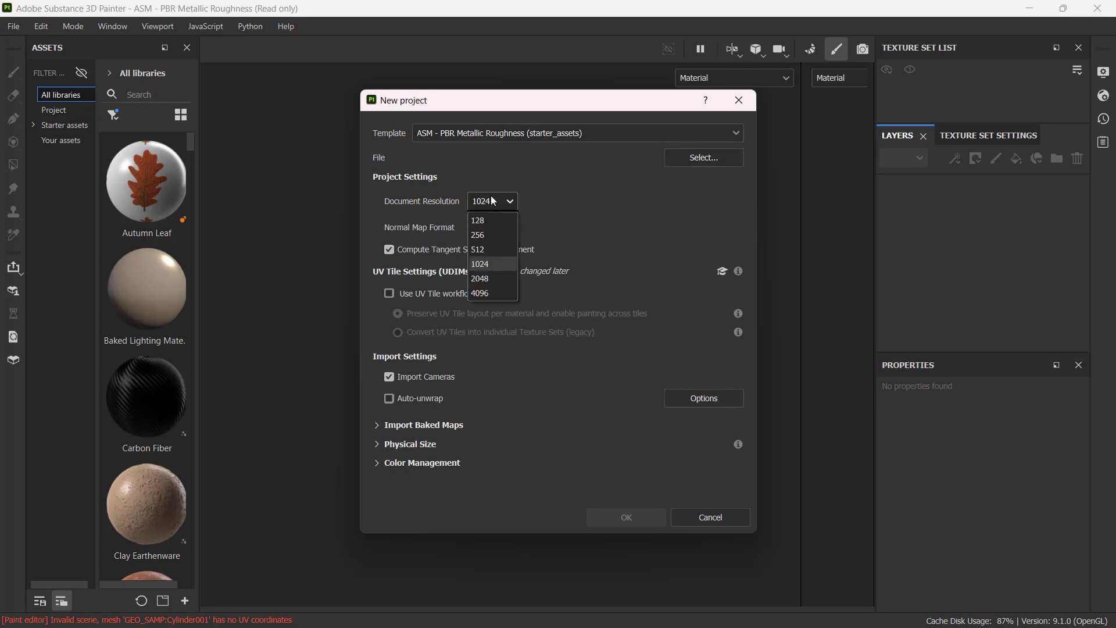
left_click(488, 281)
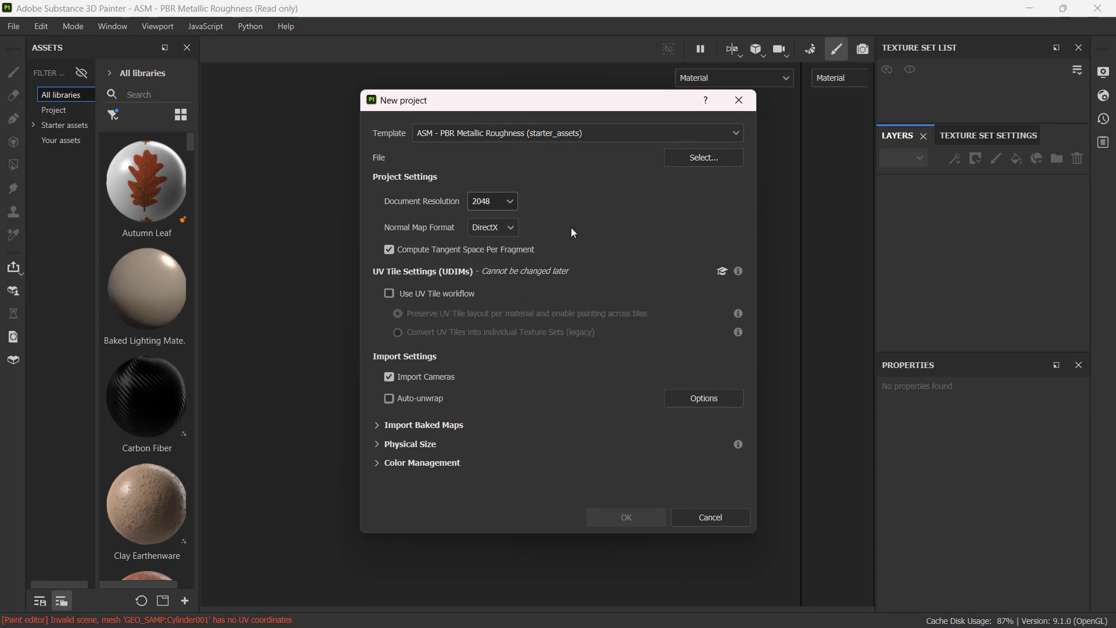
left_click(425, 400)
- Load the GEO_NO_UV_SAMPLE mesh and create the project, discarding the changes to the previous one
left_click(716, 157)
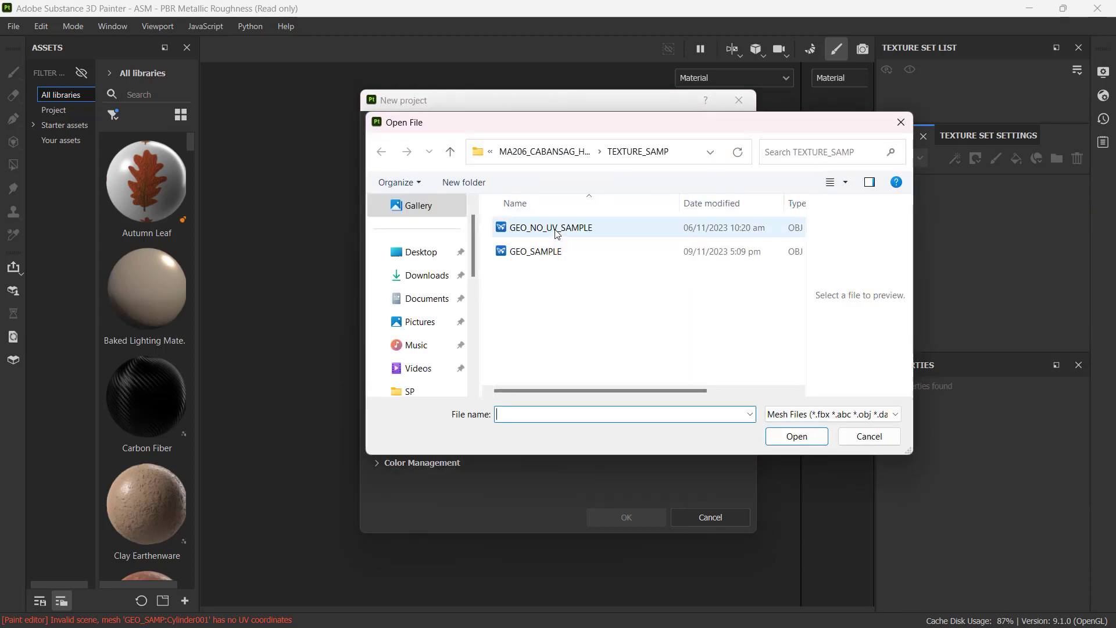
left_click(557, 233)
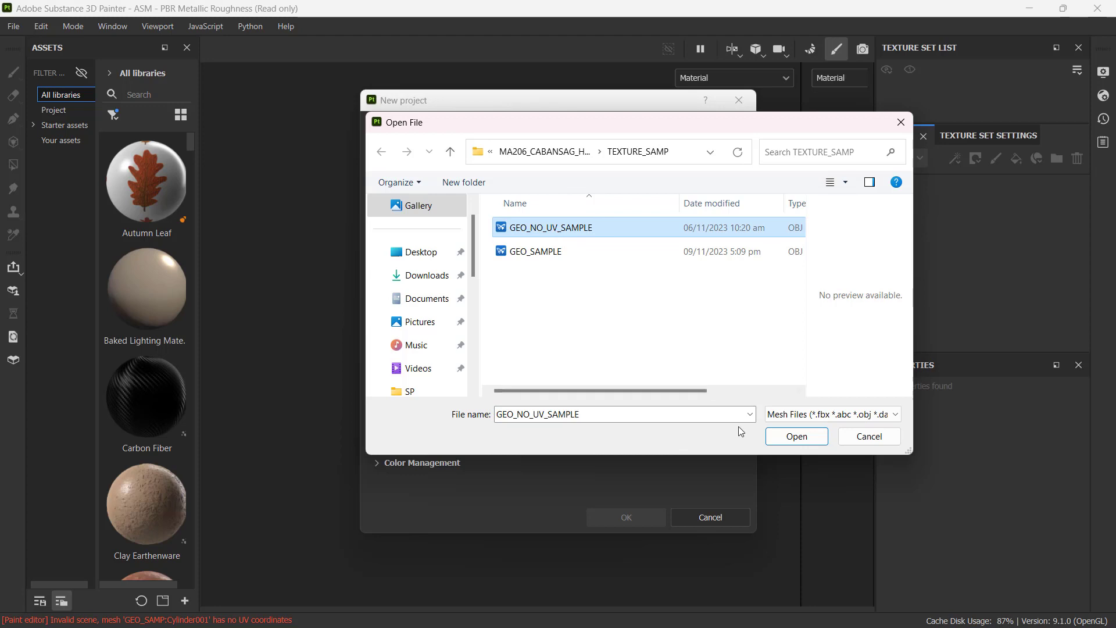
left_click(794, 436)
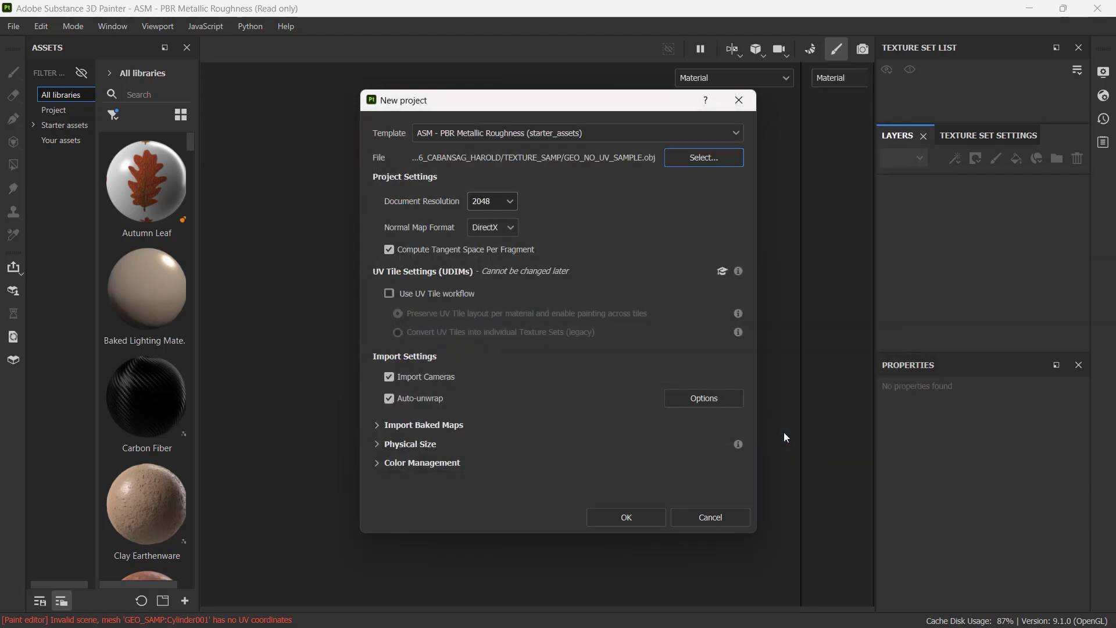
left_click(632, 517)
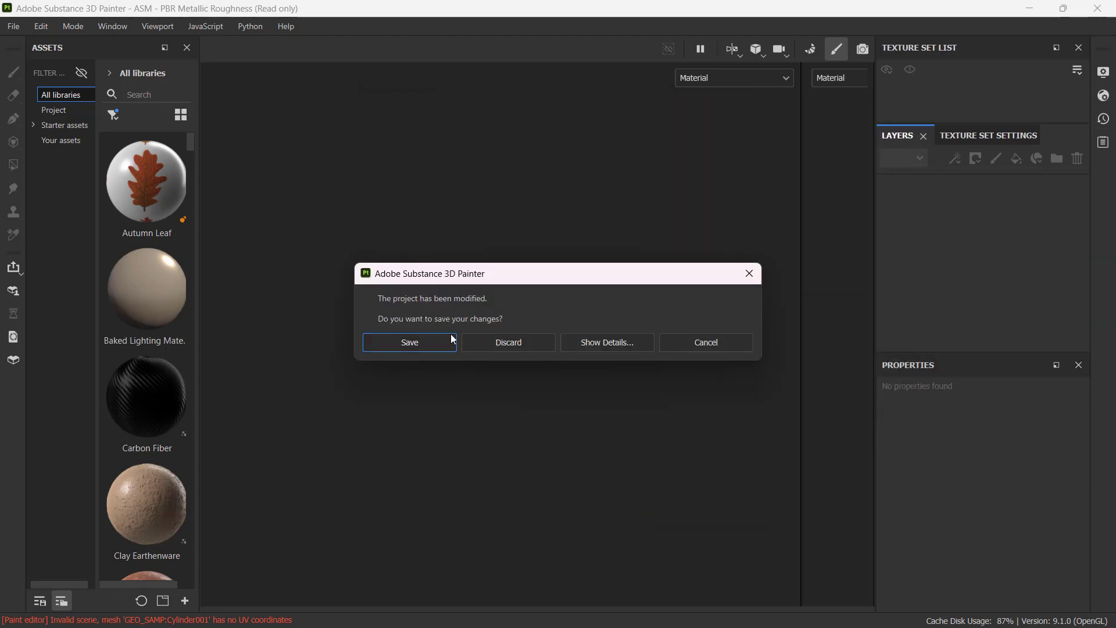
left_click(520, 343)
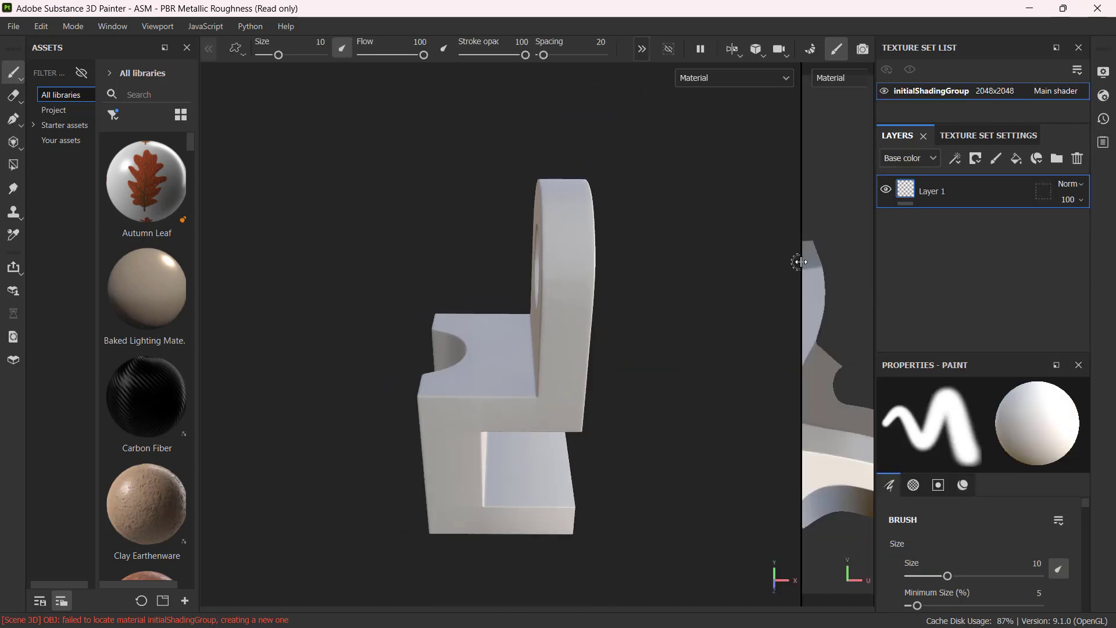
- Widen the 2D UV view so it takes up over half of the viewport beside the 3D view
left_click_drag(800, 262, 455, 269)
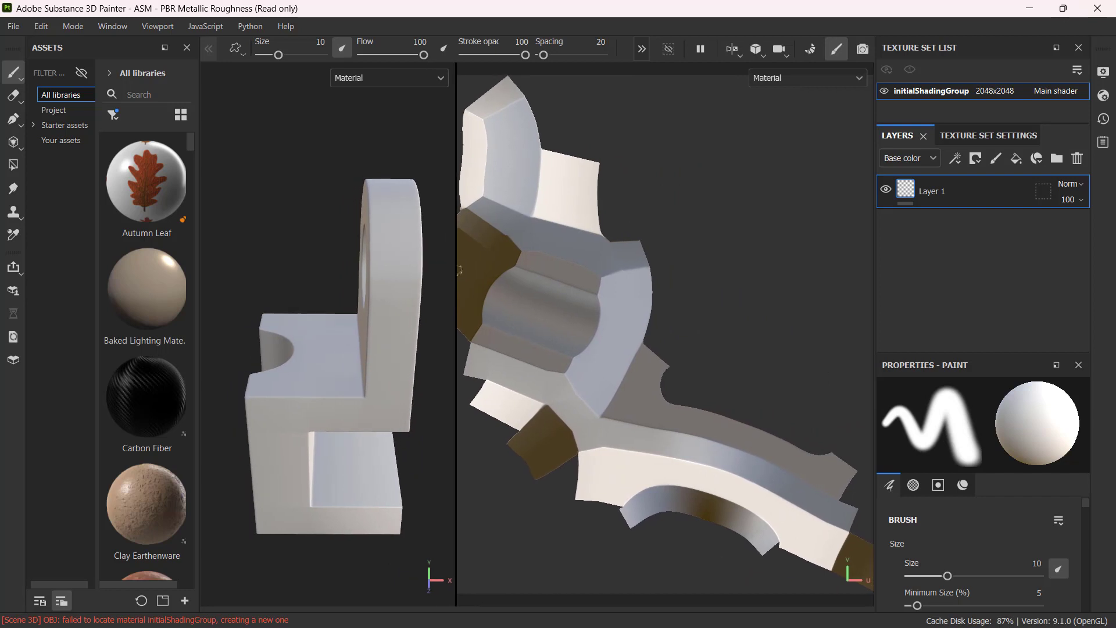
- Examine the auto-unwrapped UV islands in the 2D view alongside the bracket in the 3D view
scroll(626, 264, "down", 2)
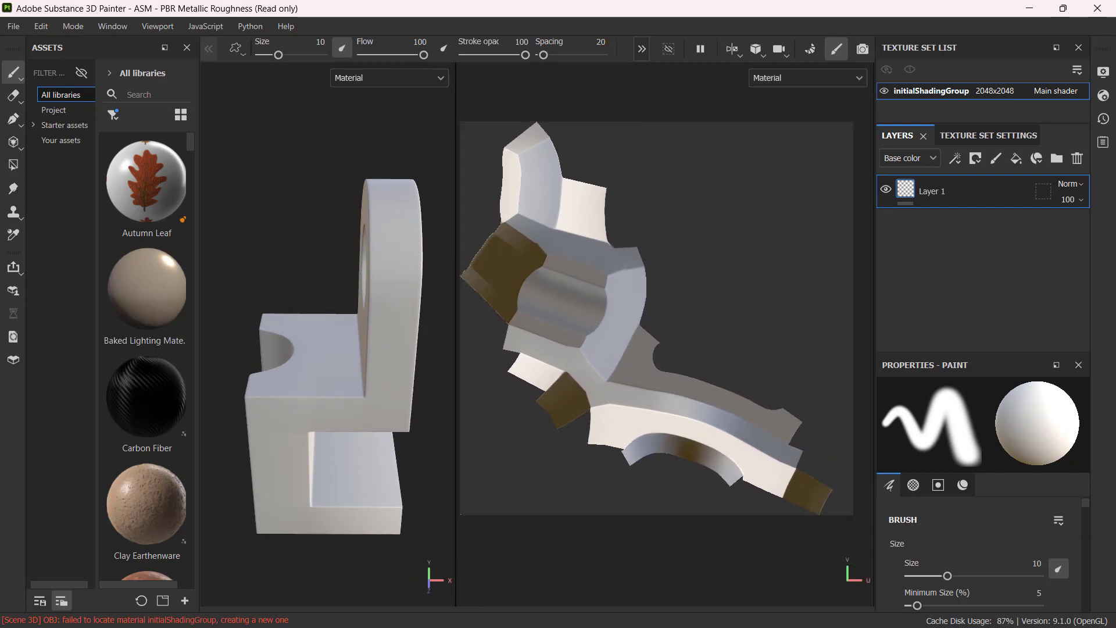
left_click_drag(305, 273, 304, 236, "alt")
scroll(679, 344, "up", 1)
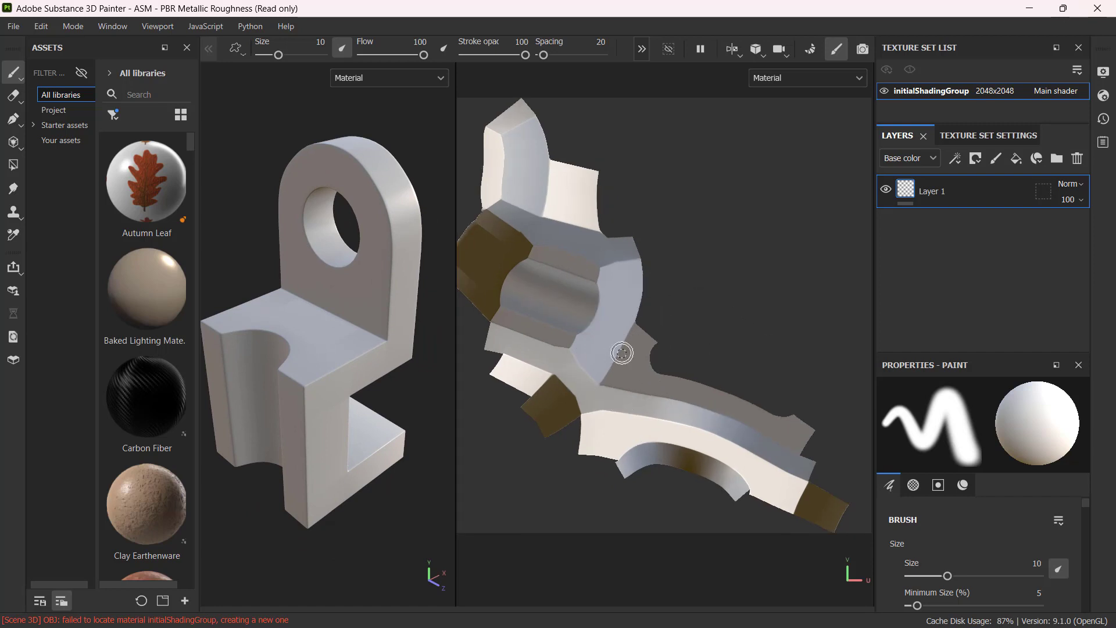
scroll(631, 366, "down", 1)
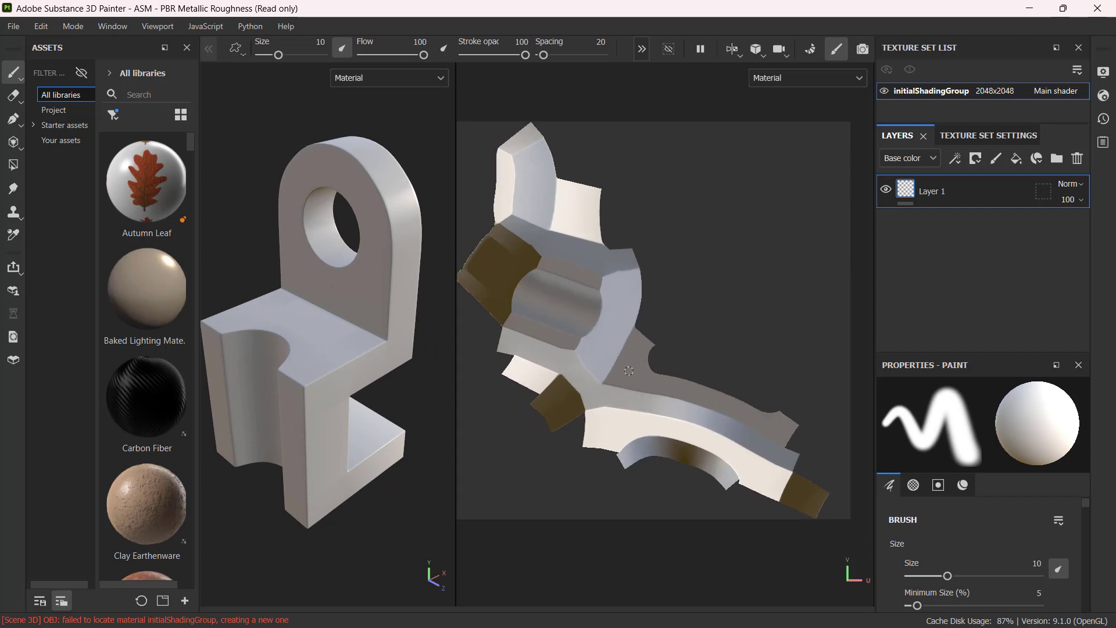
- Start another new project and load the GEO_SAMPLE mesh from the TEXTURE_SAMP folder
left_click(10, 26)
left_click(25, 45)
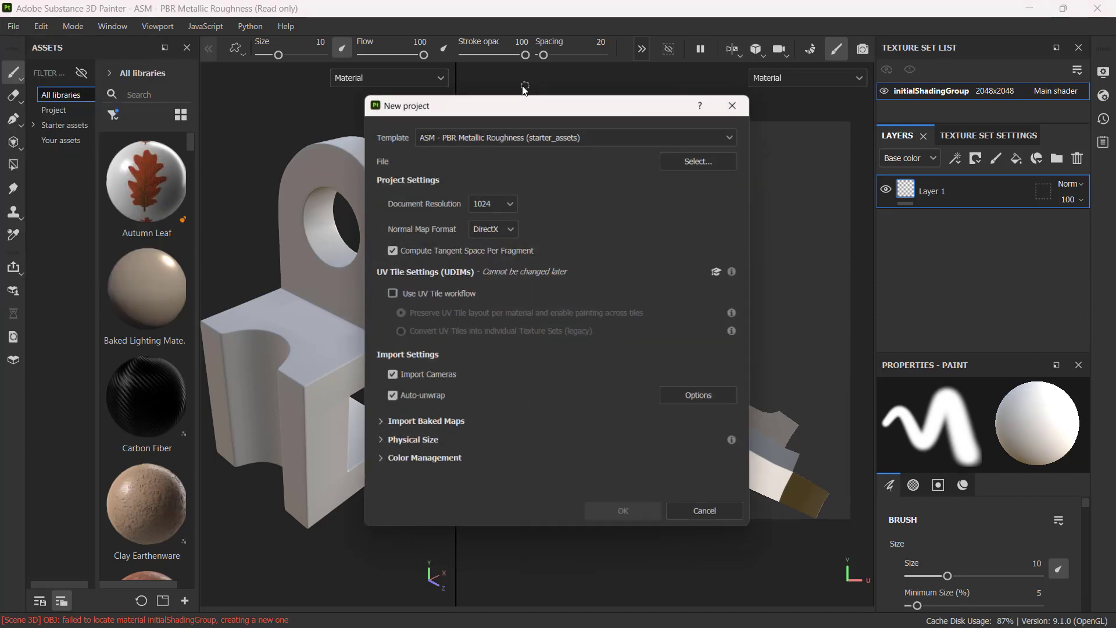
left_click(700, 160)
left_click(532, 255)
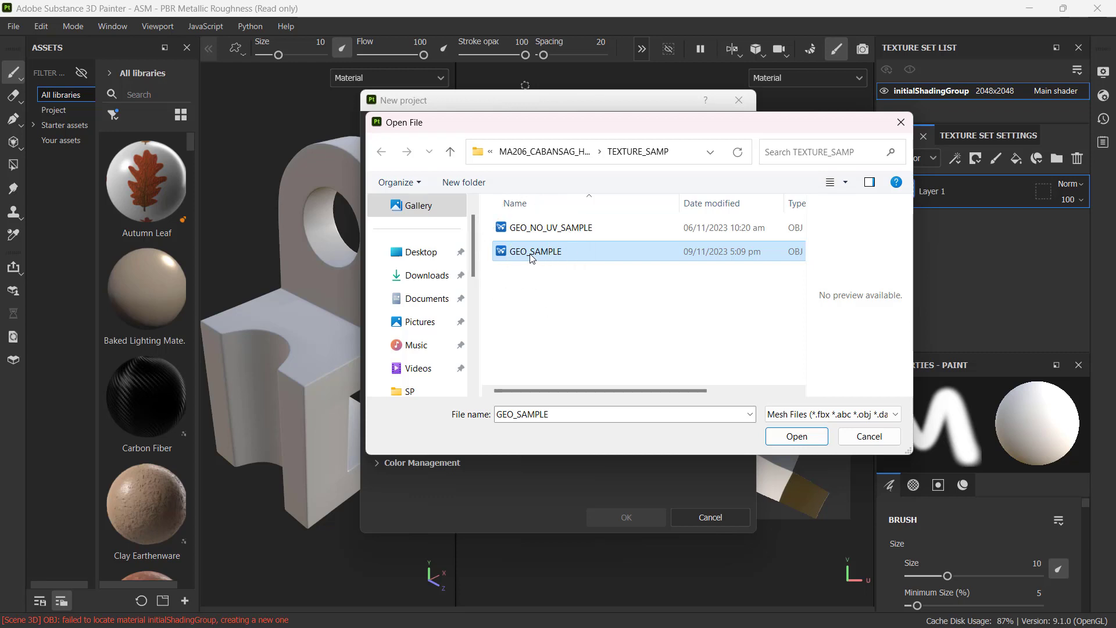
left_click(530, 256)
left_click(796, 436)
- Create the project with a document resolution of 2048 and auto-unwrap disabled, discarding the changes to the previous one
left_click(510, 203)
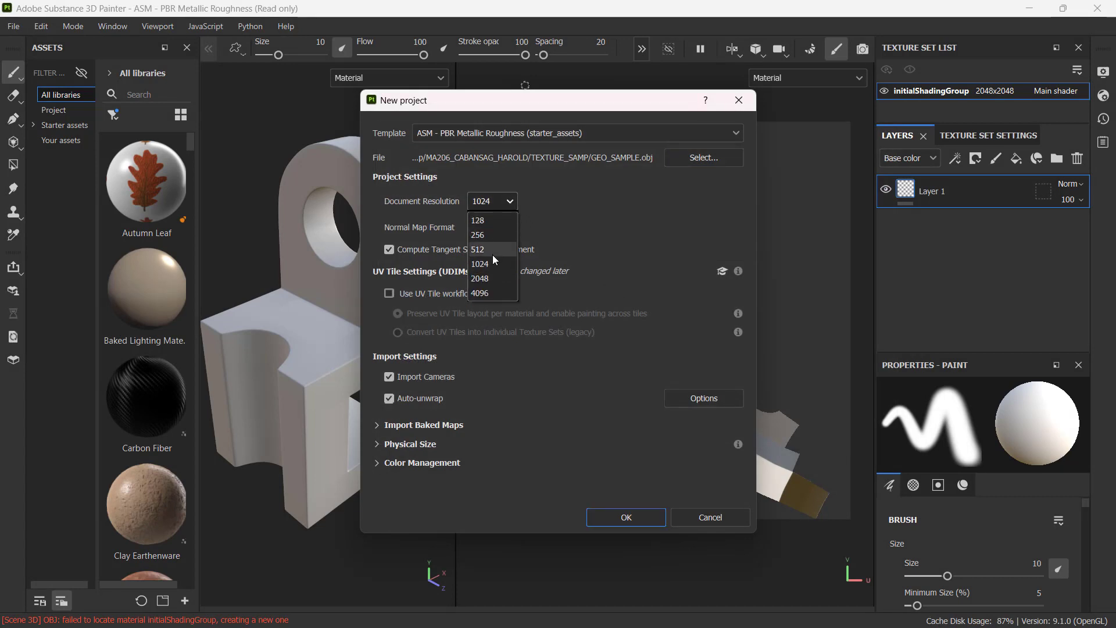
left_click(493, 278)
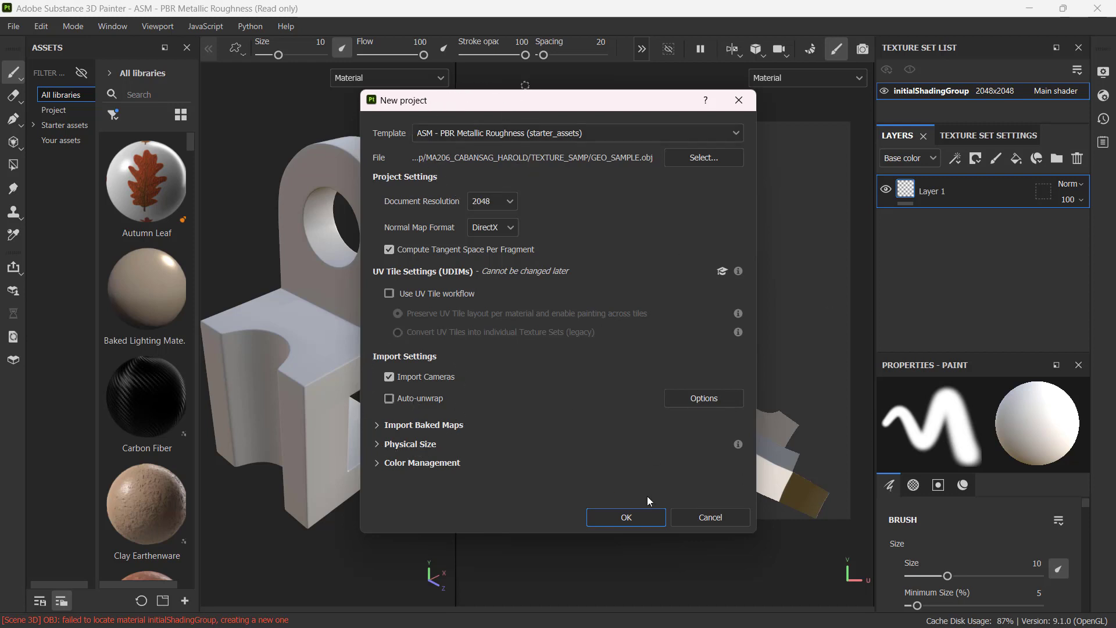
left_click(637, 515)
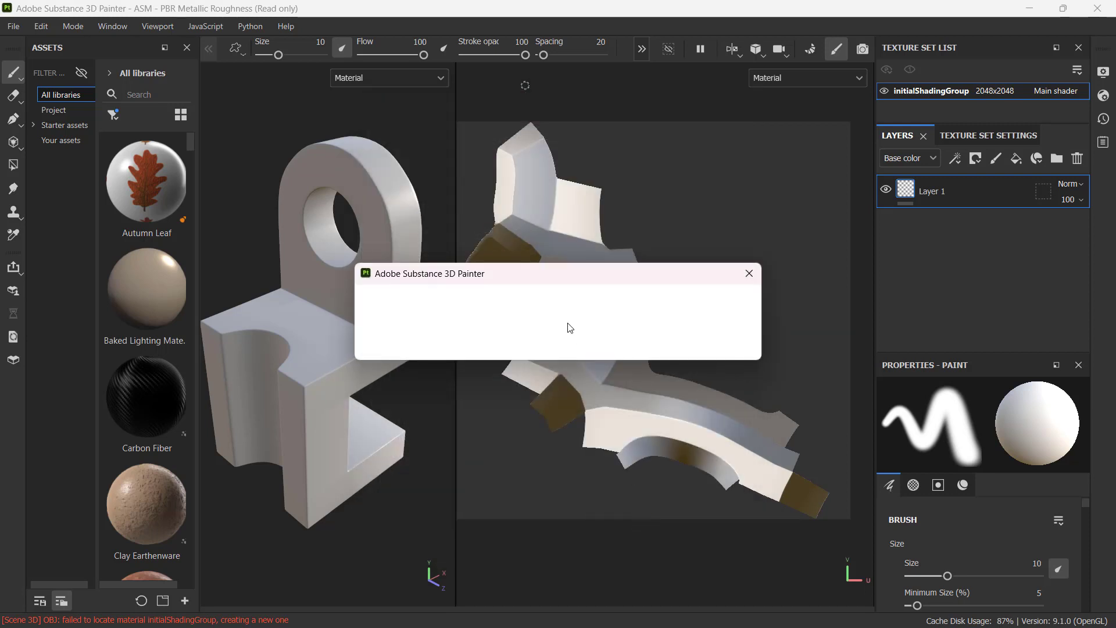
left_click(506, 342)
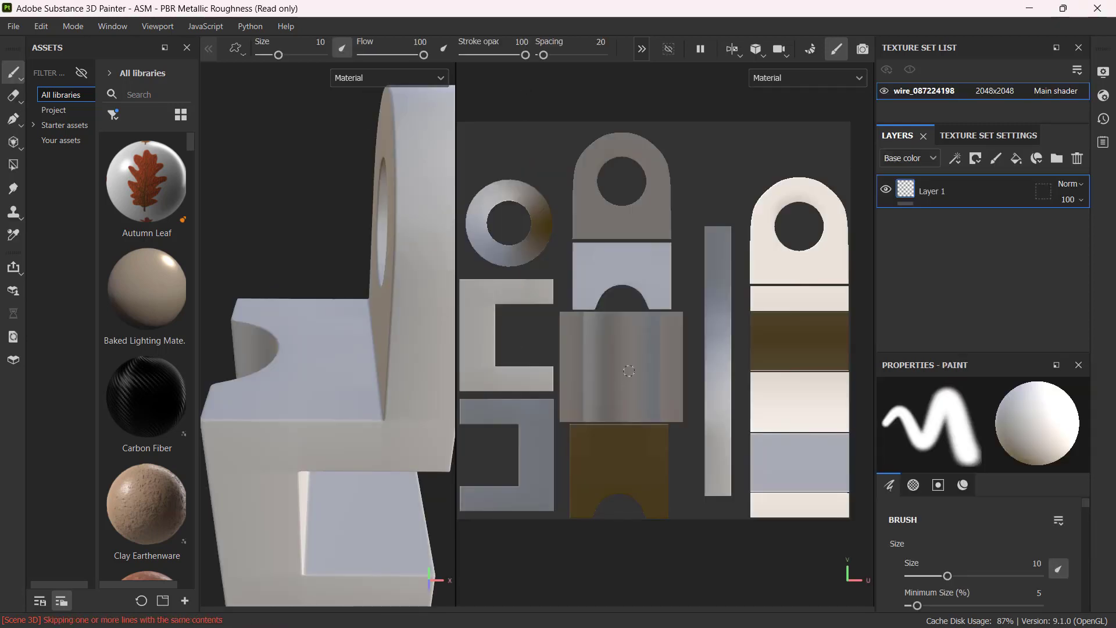
- Frame the whole bracket and its UV layout, and widen the 3D view to about half of the viewport
scroll(336, 290, "down", 3)
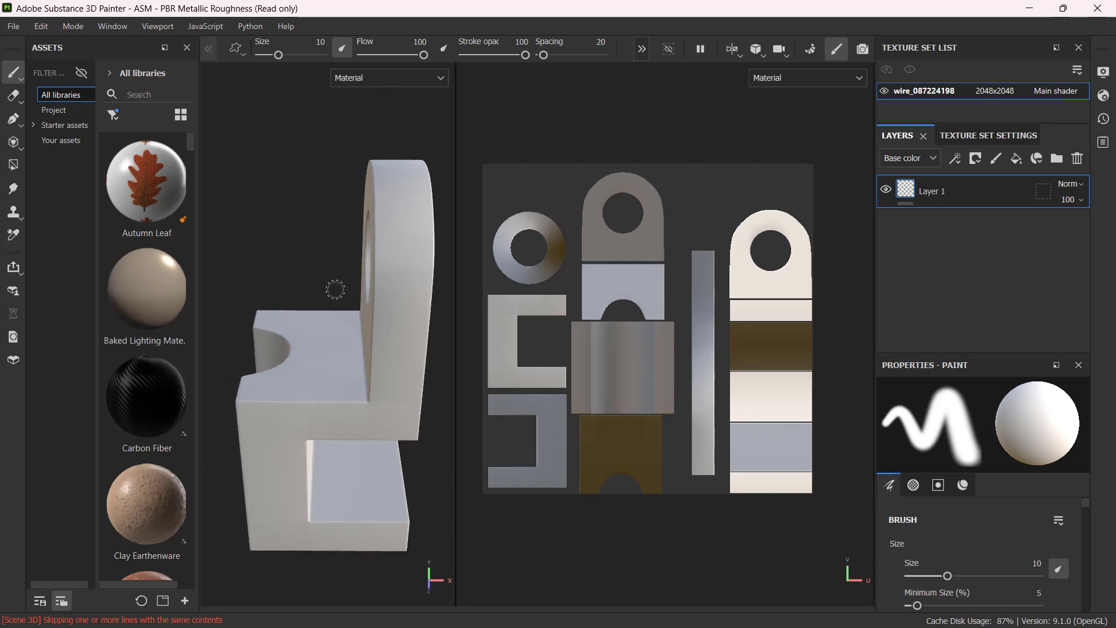
left_click_drag(291, 267, 296, 232, "alt")
middle_click_drag(296, 232, 274, 251, "alt")
scroll(356, 242, "up", 1)
middle_click_drag(357, 242, 367, 235, "alt")
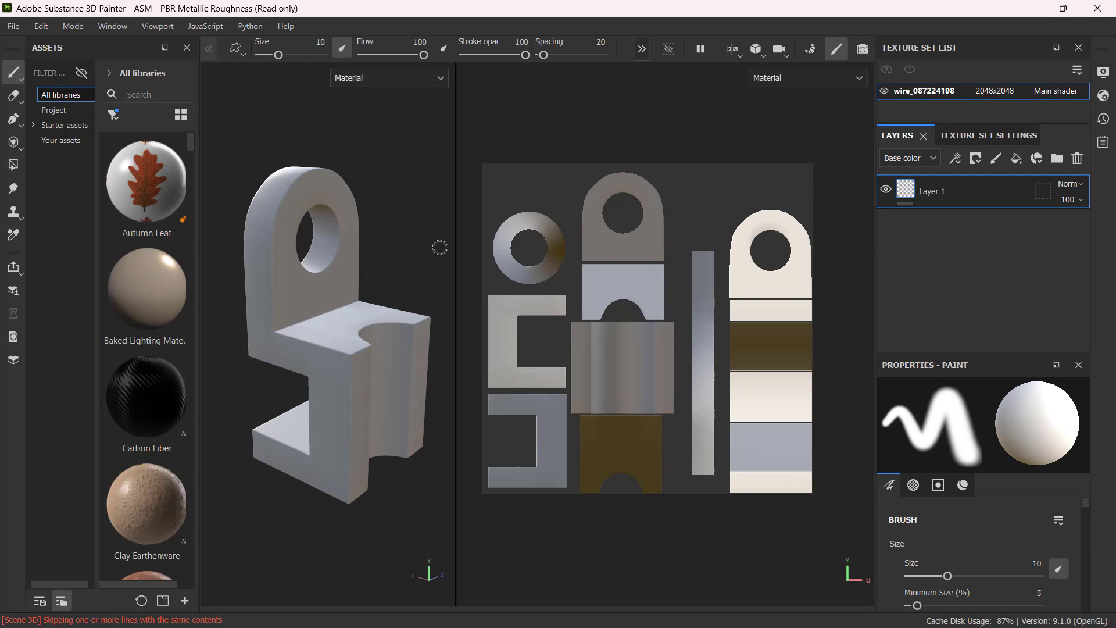
left_click_drag(455, 244, 551, 236)
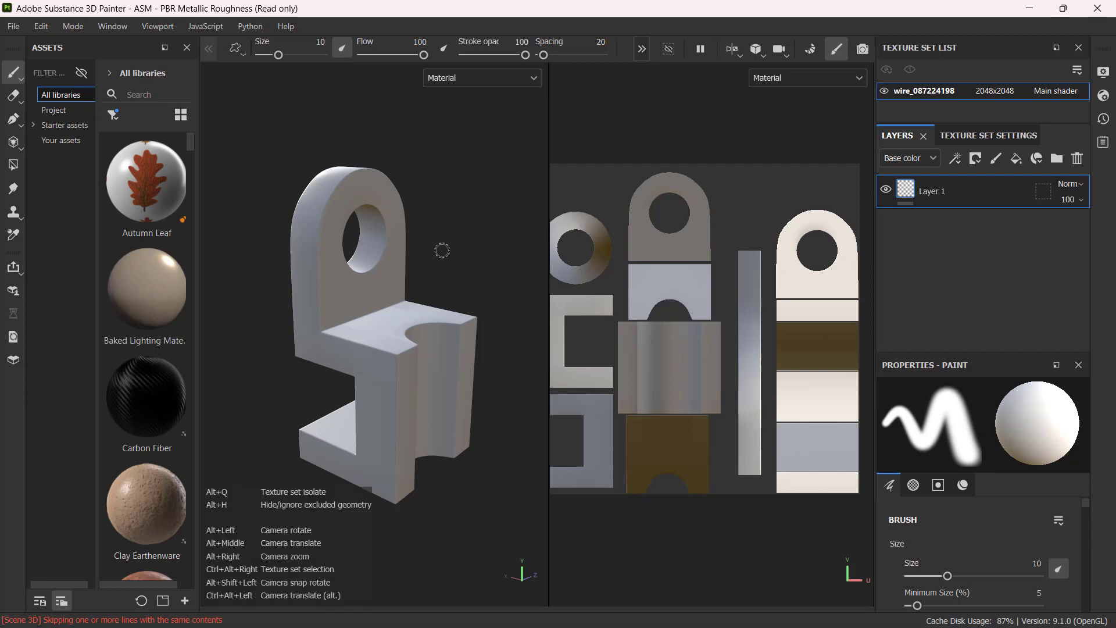
- Inspect the bracket by orbiting, panning and zooming the 3D view, and rotate the environment lighting to light its front faces
mouse_move(435, 249)
left_mouse_down("alt")
mouse_move(249, 242)
mouse_move(513, 222)
mouse_move(299, 244)
left_mouse_up("alt")
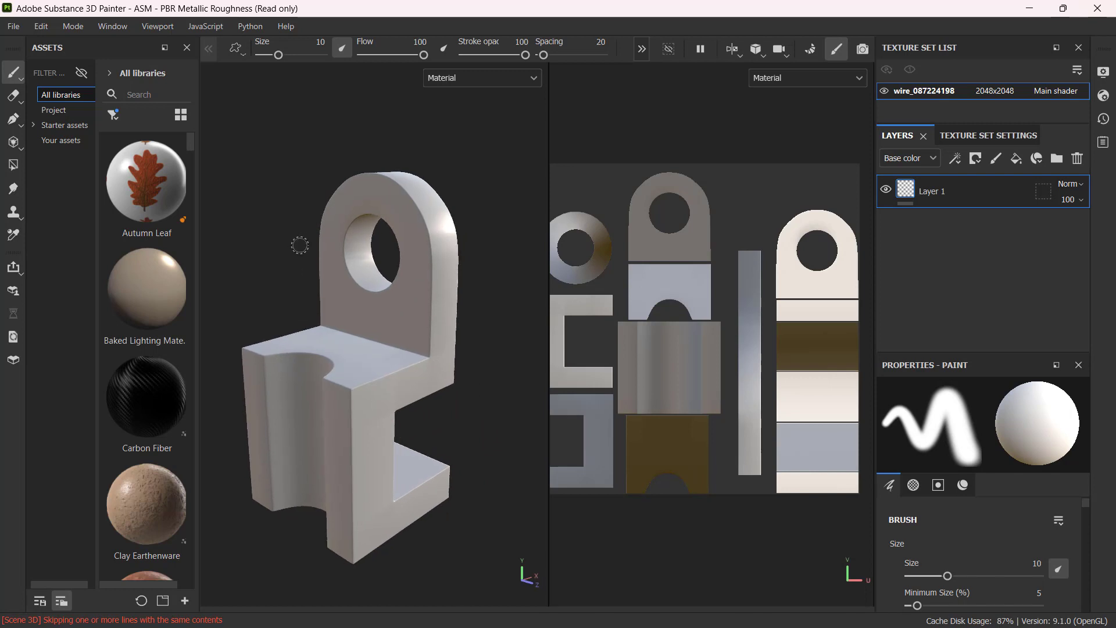
right_click_drag(256, 244, 291, 227, "alt")
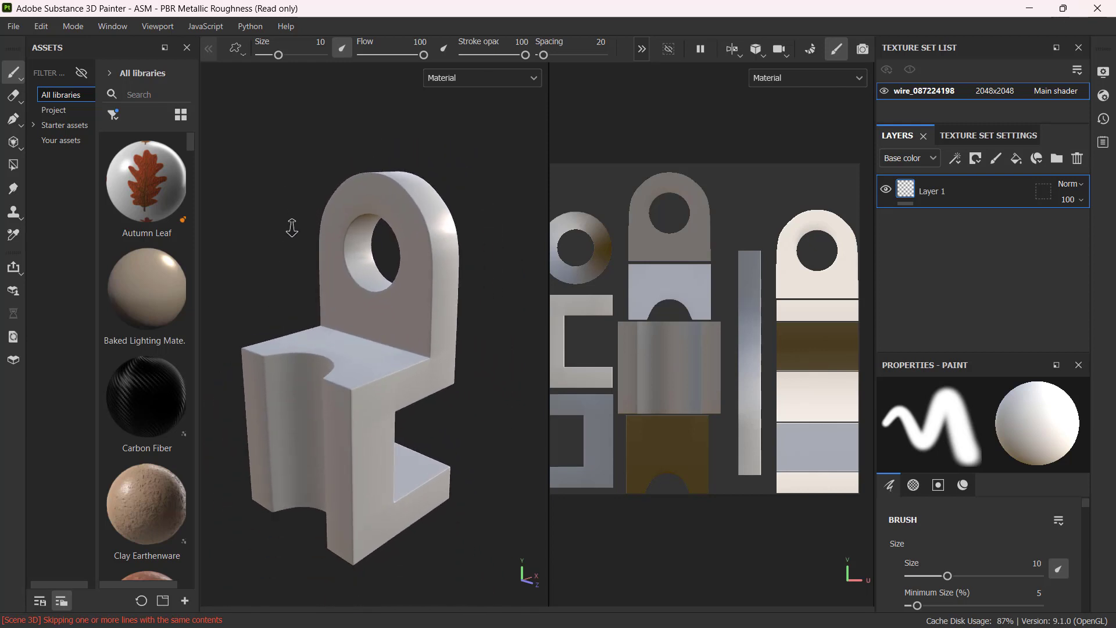
middle_click_drag(249, 269, 279, 344, "alt")
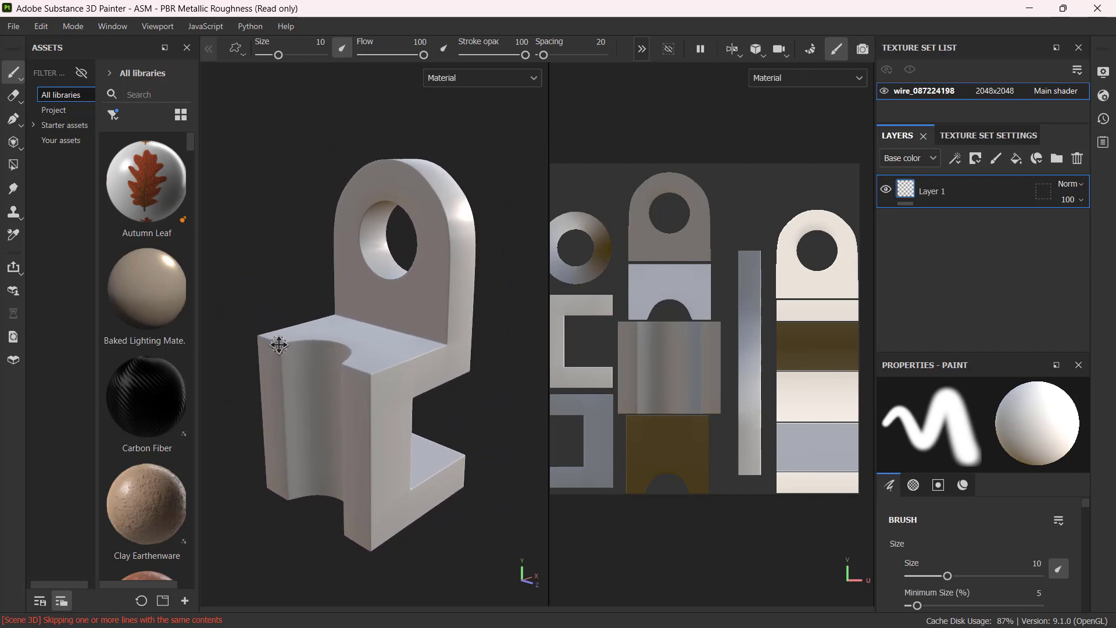
right_click_drag(229, 279, 255, 290, "alt")
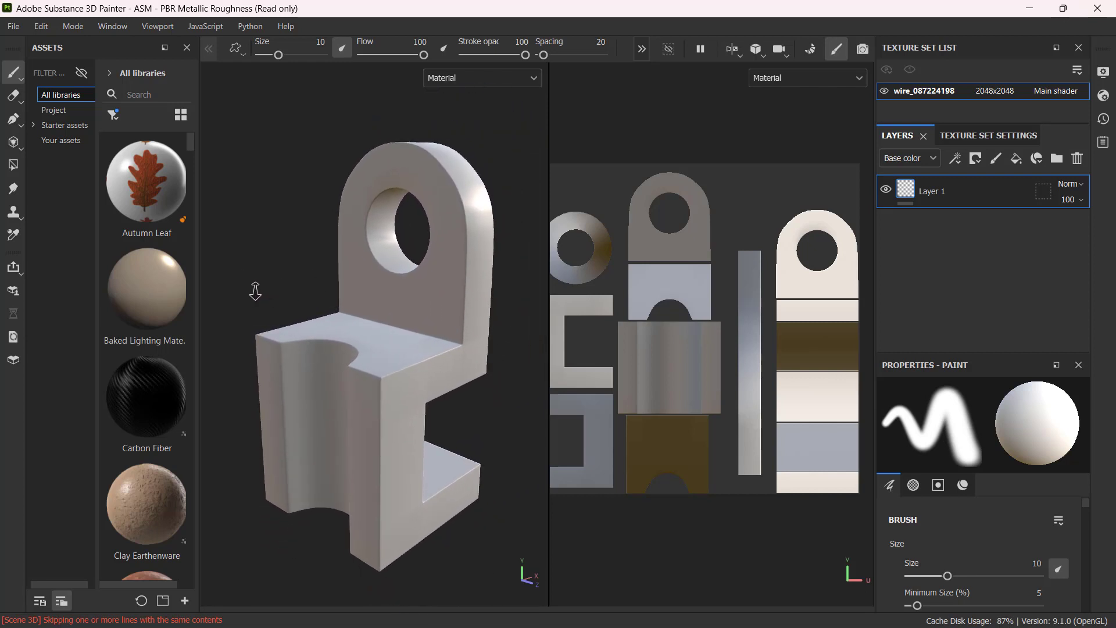
mouse_move(242, 277)
left_mouse_down("alt")
mouse_move(252, 212)
mouse_move(256, 247)
mouse_move(298, 304)
mouse_move(362, 272)
left_mouse_up("alt")
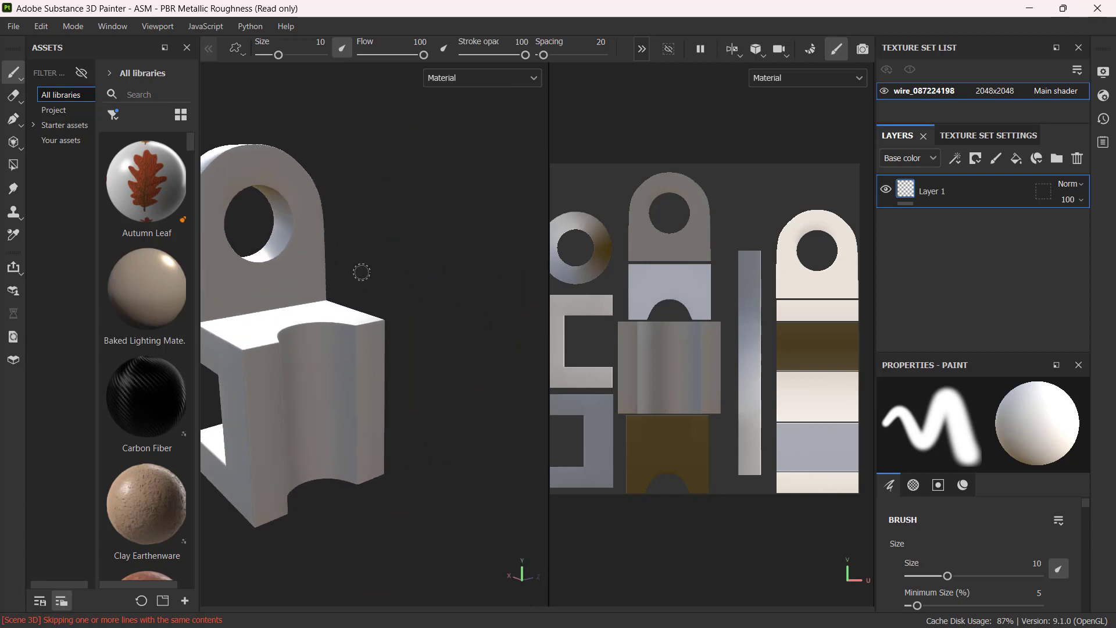
middle_click_drag(316, 279, 392, 278, "alt")
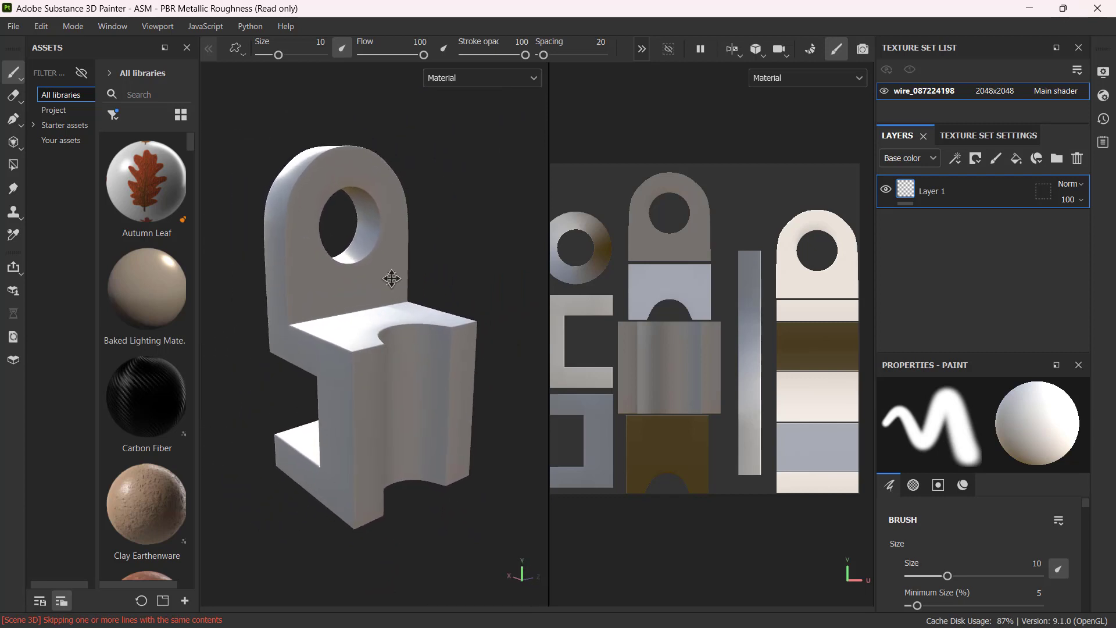
scroll(392, 279, "up", 1)
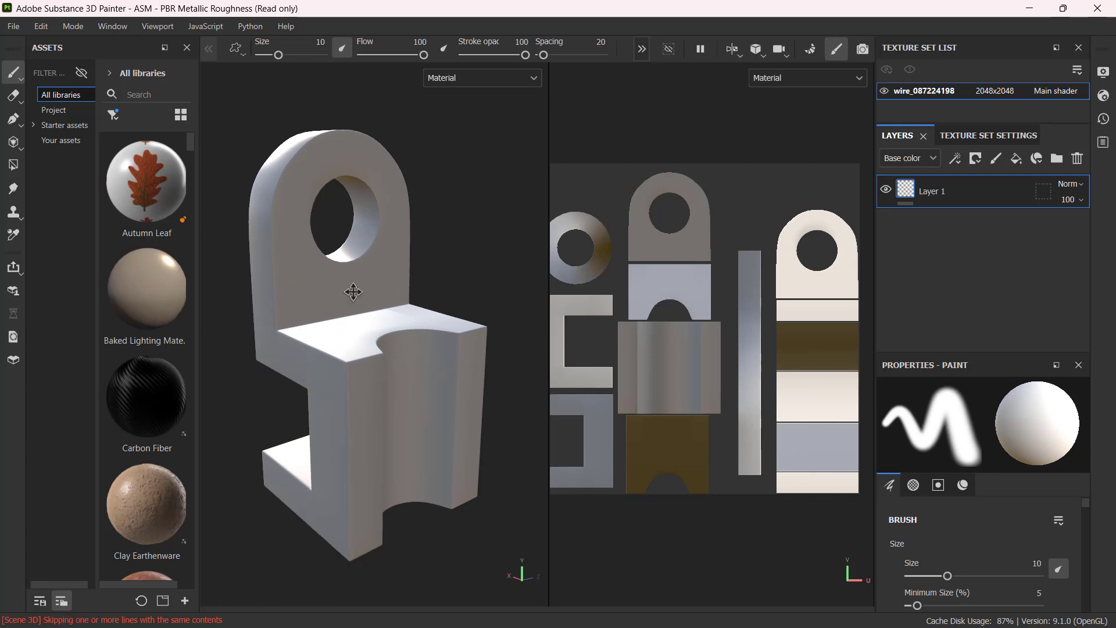
middle_click_drag(351, 291, 353, 296, "alt")
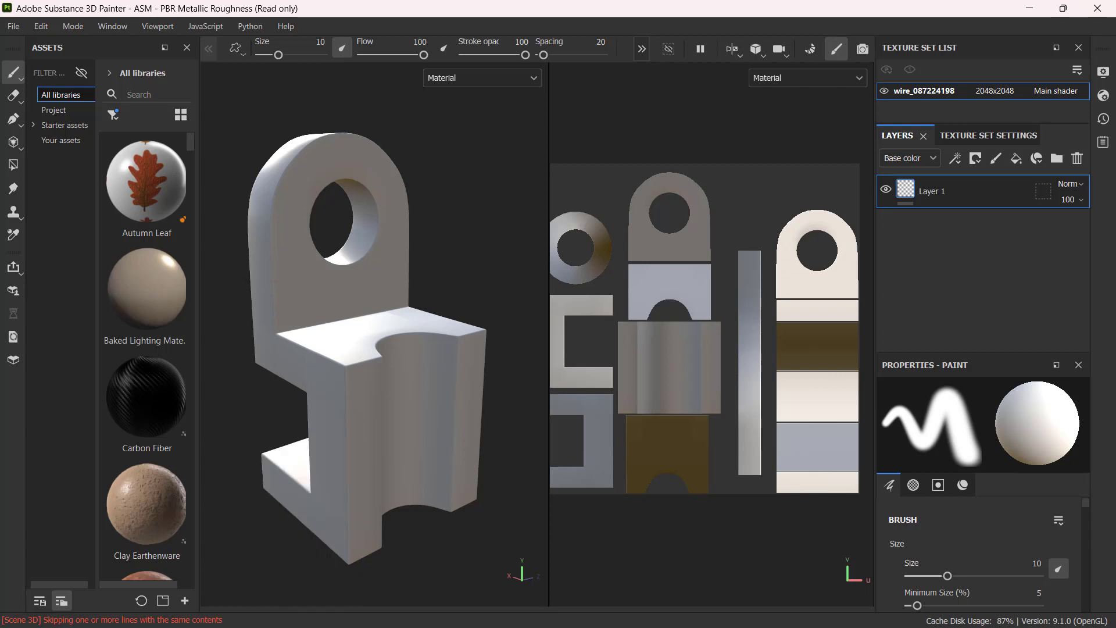
mouse_move(238, 288)
right_mouse_down("shift")
mouse_move(304, 354)
mouse_move(368, 269)
mouse_move(485, 273)
mouse_move(259, 281)
mouse_move(496, 272)
mouse_move(278, 280)
mouse_move(472, 272)
mouse_move(339, 281)
mouse_move(372, 286)
right_mouse_up("shift")
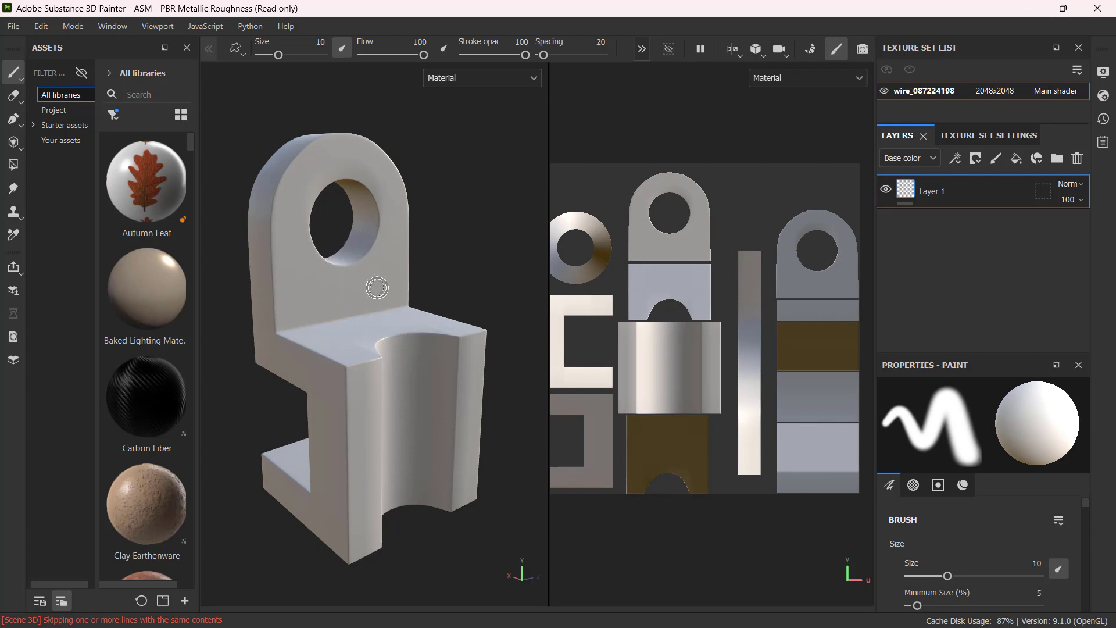
- Open mesh map baking for the texture set, excluding the Thickness map and including the Height map
left_click(981, 137)
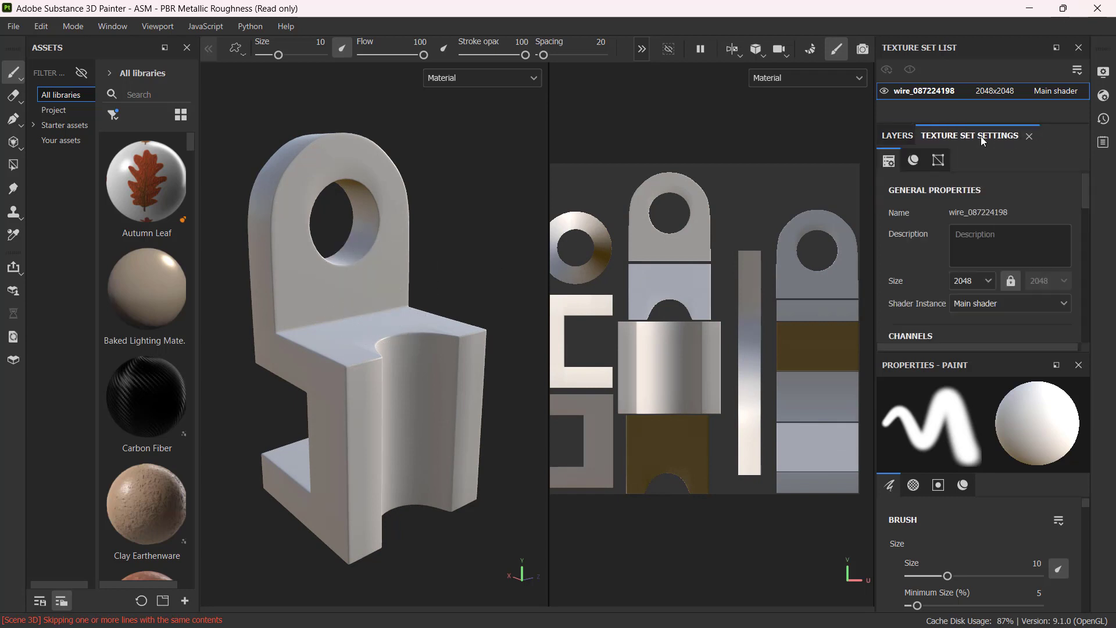
left_click(938, 161)
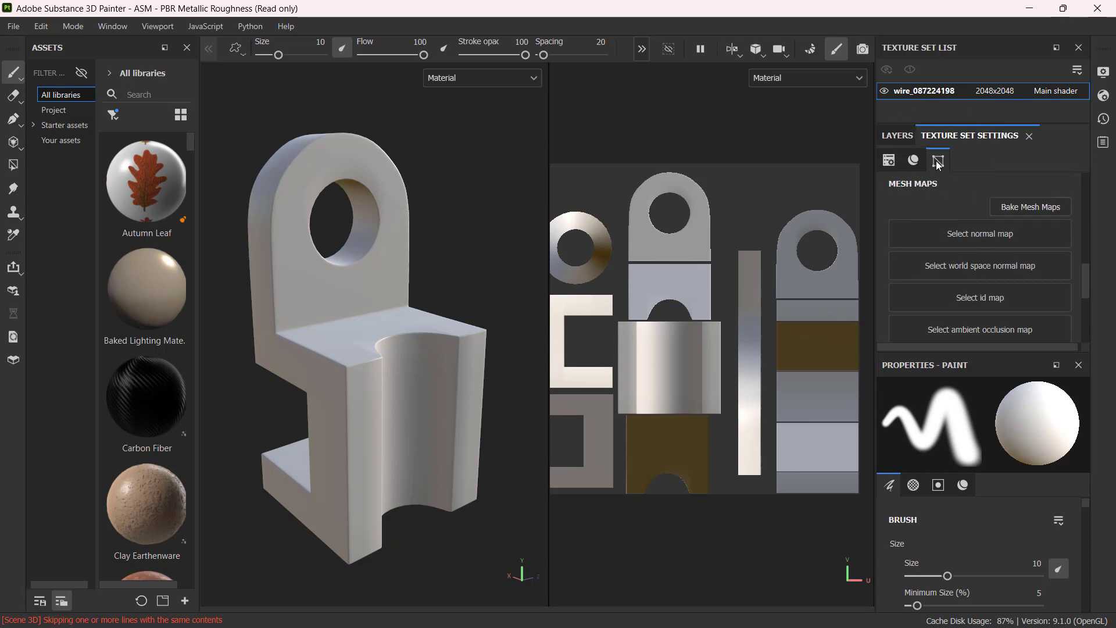
left_click(1047, 209)
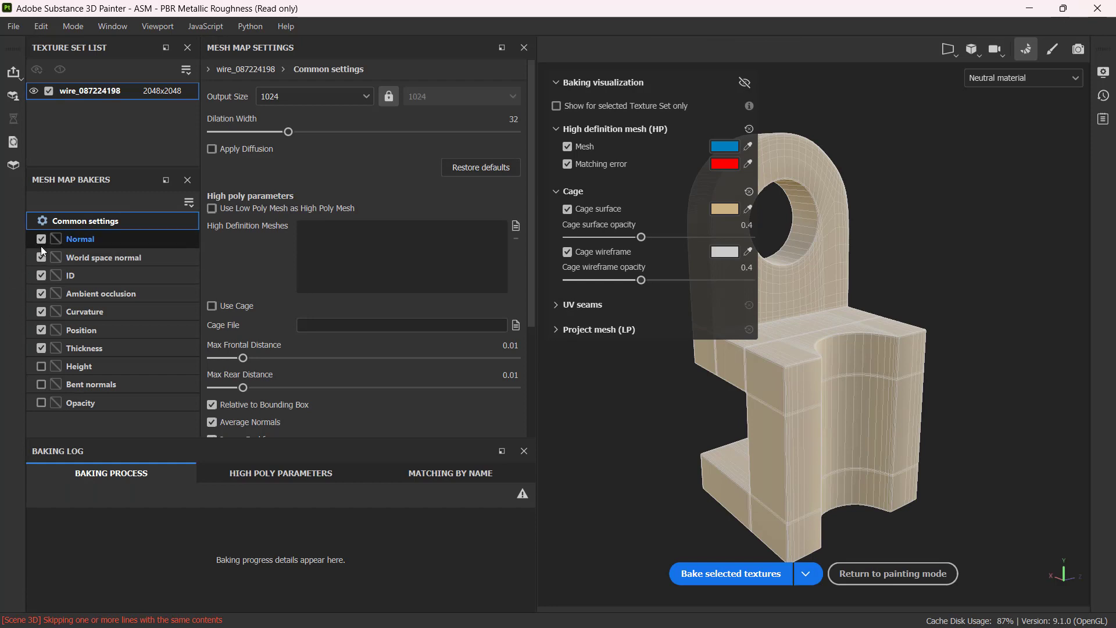
left_click(37, 350)
left_click(41, 367)
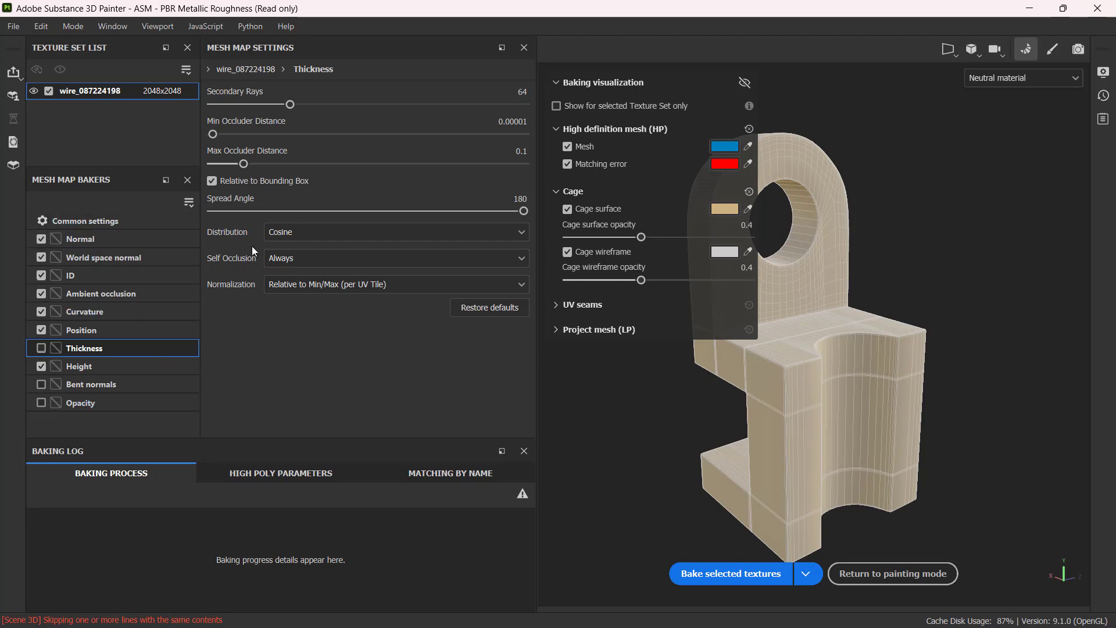
- Bake the selected mesh maps at an output size of 2048 and return to painting mode
left_click(140, 220)
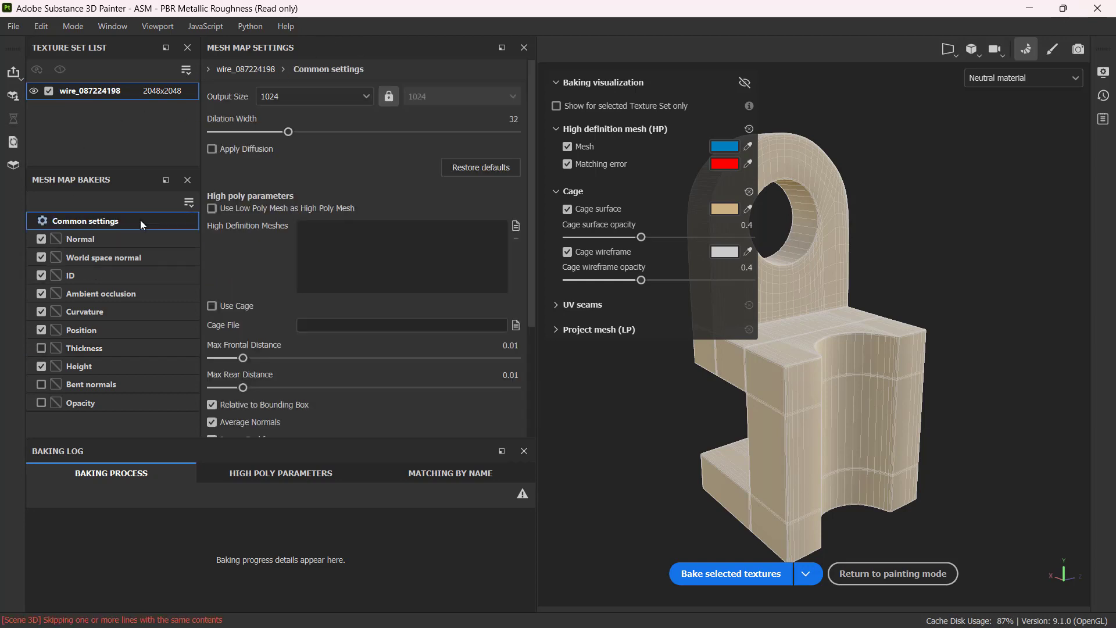
left_click(288, 97)
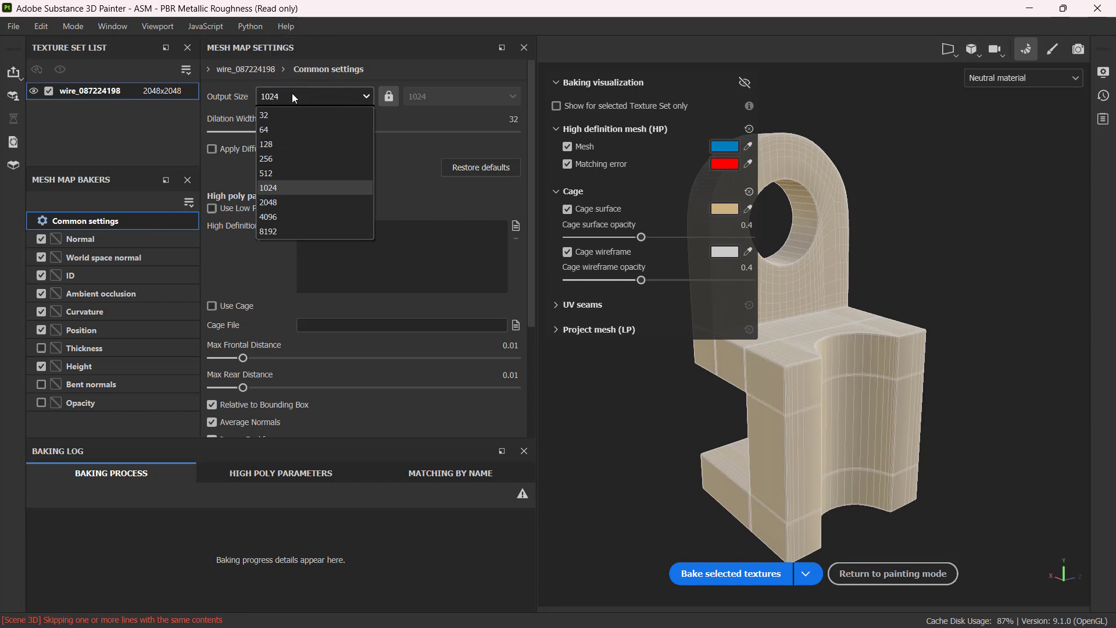
left_click(290, 202)
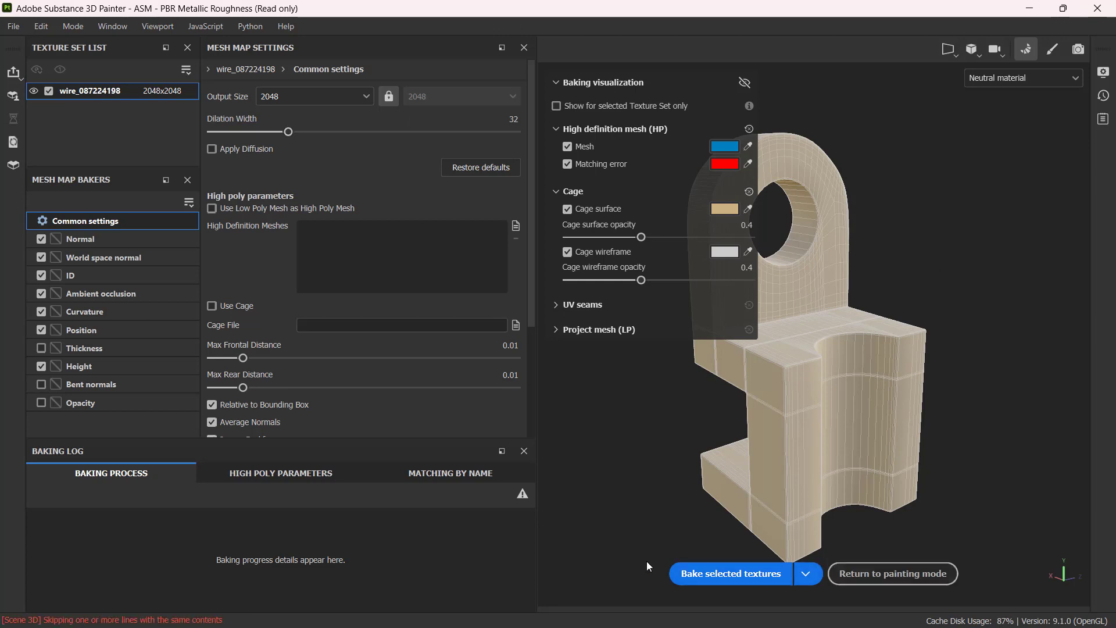
left_click(747, 574)
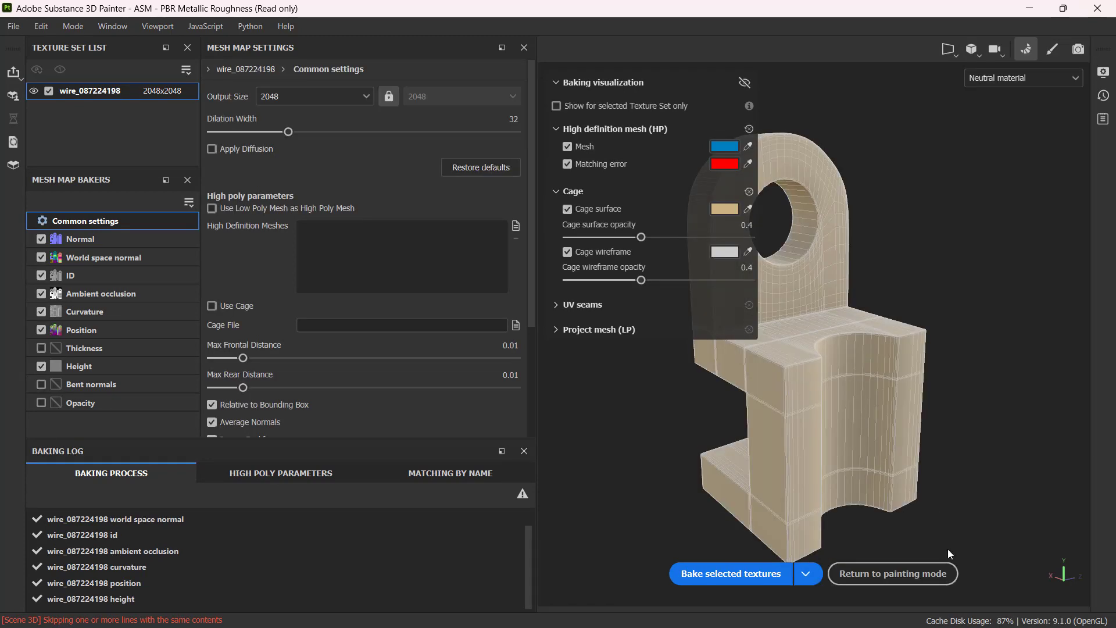
left_click(922, 572)
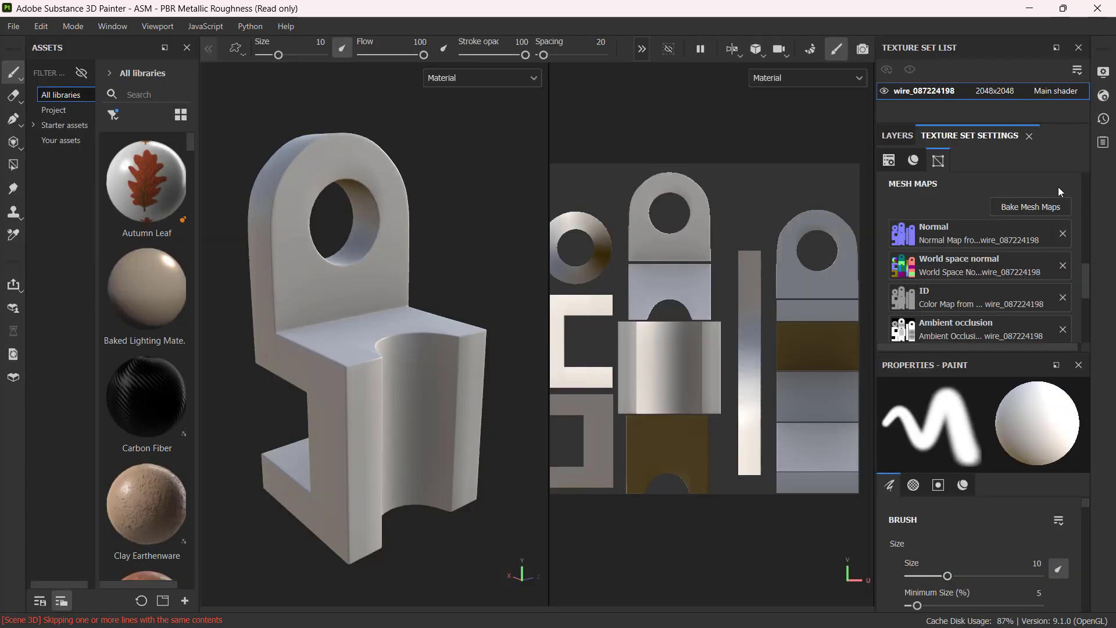
- Review the baked mesh maps and the channels in the texture set settings
scroll(964, 276, "down", 4)
scroll(963, 275, "up", 5)
scroll(964, 275, "down", 3)
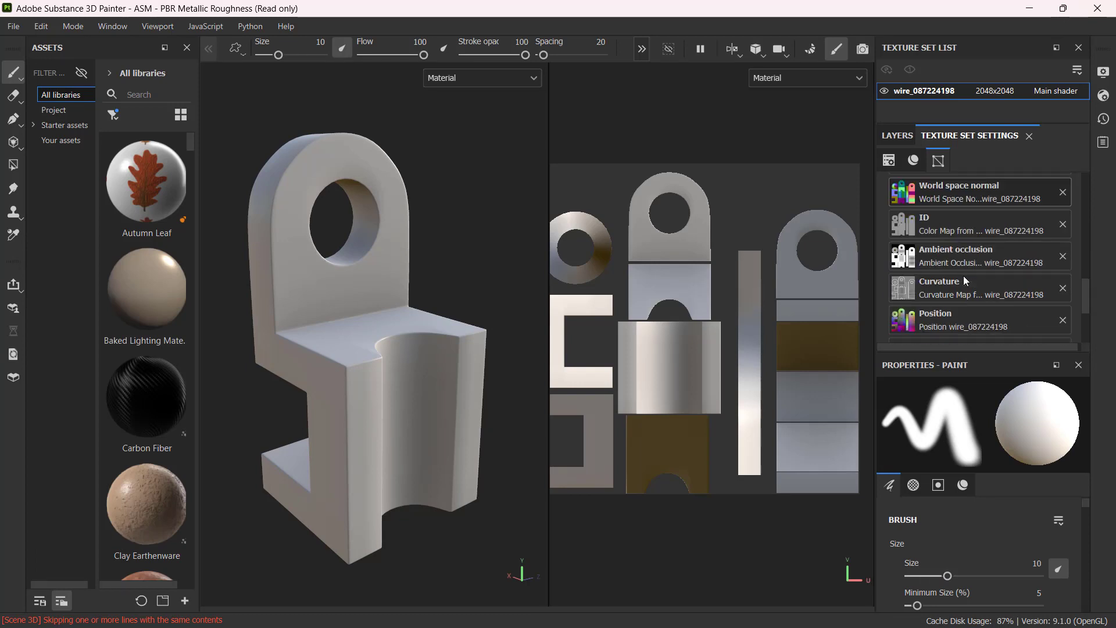
scroll(964, 278, "down", 2)
scroll(964, 278, "up", 8)
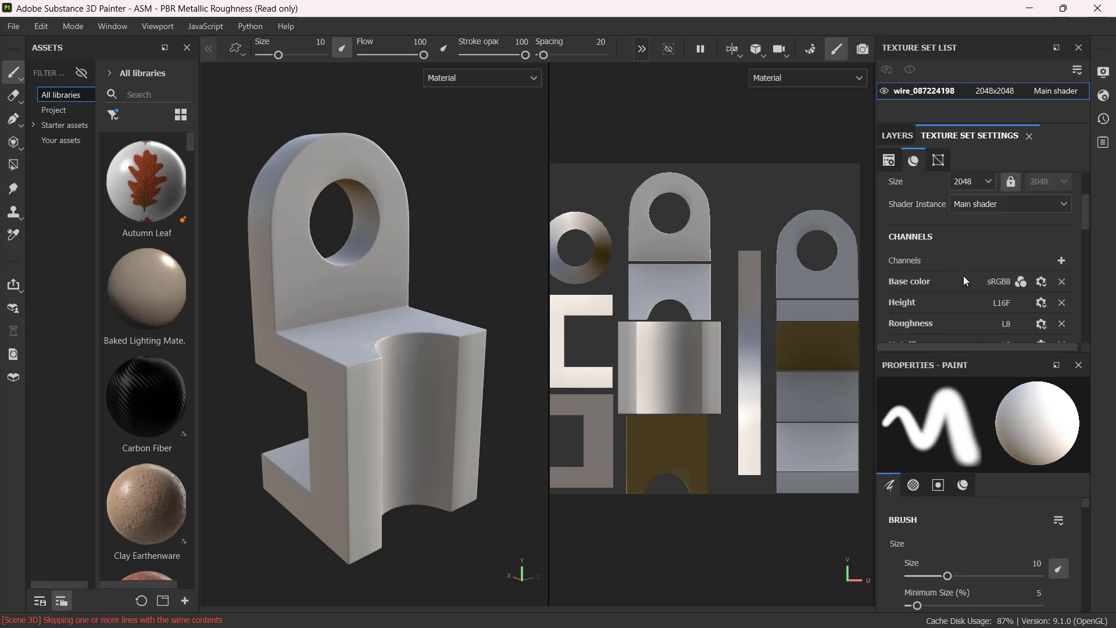
scroll(965, 280, "down", 6)
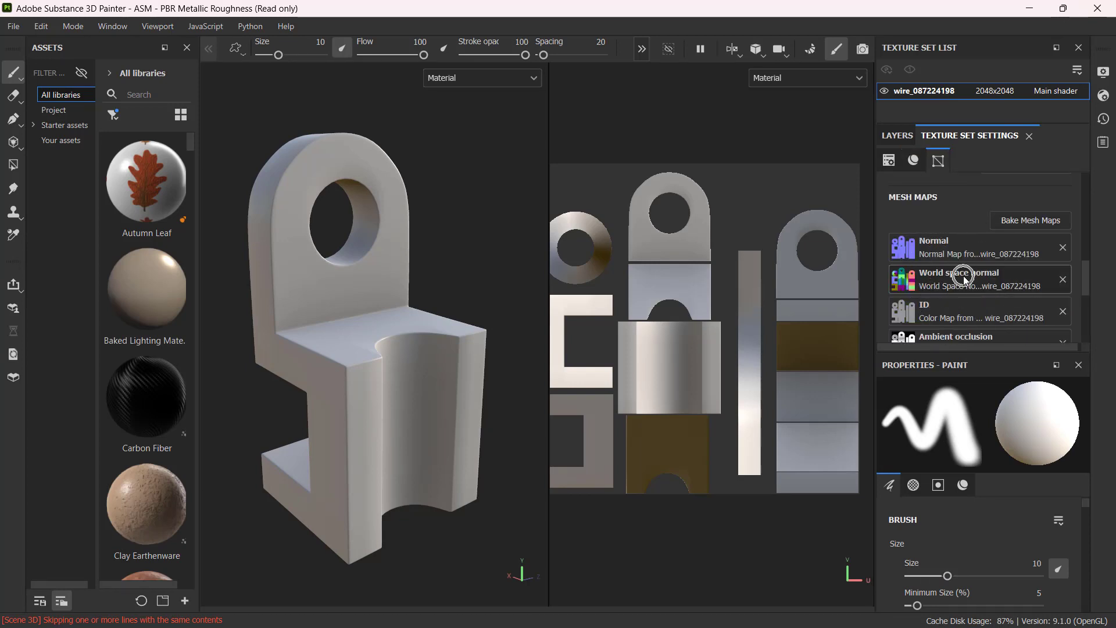
- Delete Layer 1 from the layer stack
left_click(898, 135)
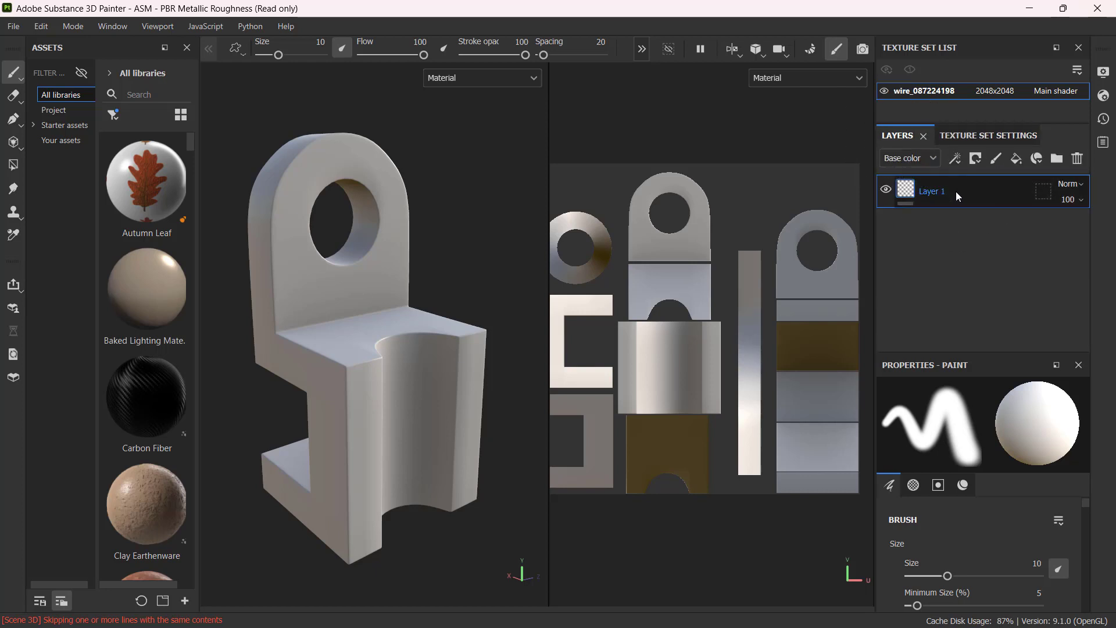
left_click(1077, 159)
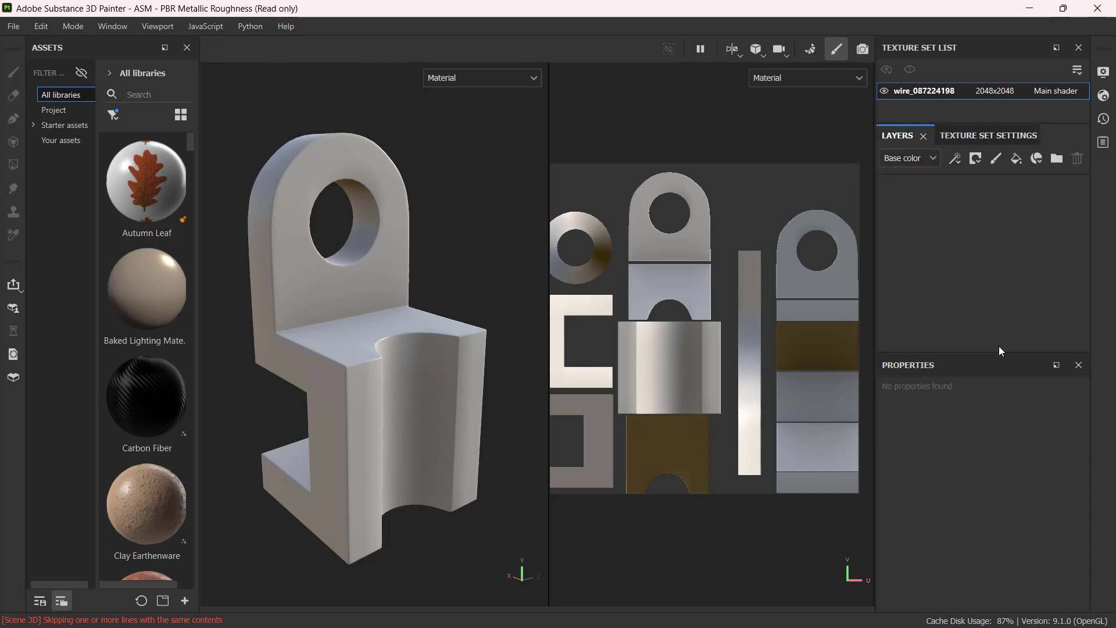
- Add a folder to the layer stack and rename it YELLOW_MATERIALS
left_click(1056, 159)
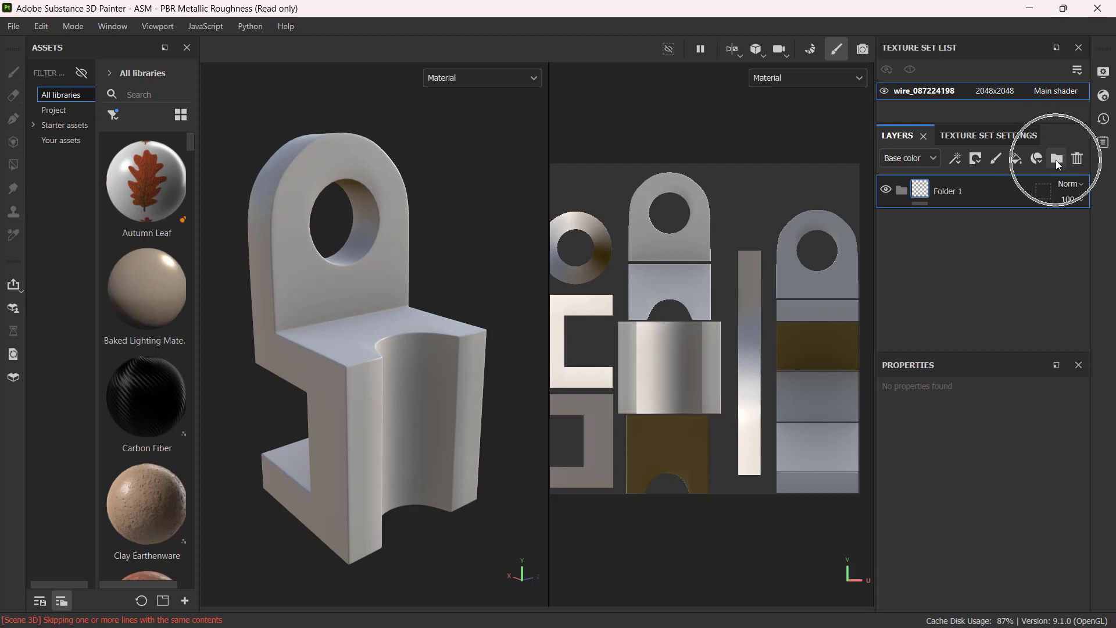
double_click(959, 194)
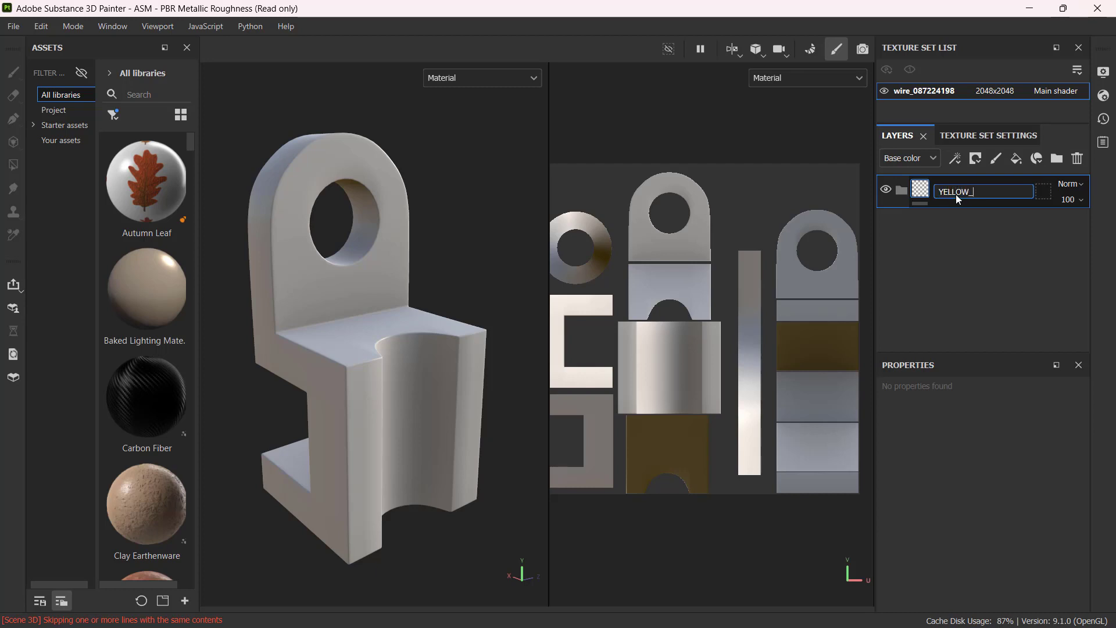
type("YELLOW_MATERIALS")
key("Return")
left_click(959, 200)
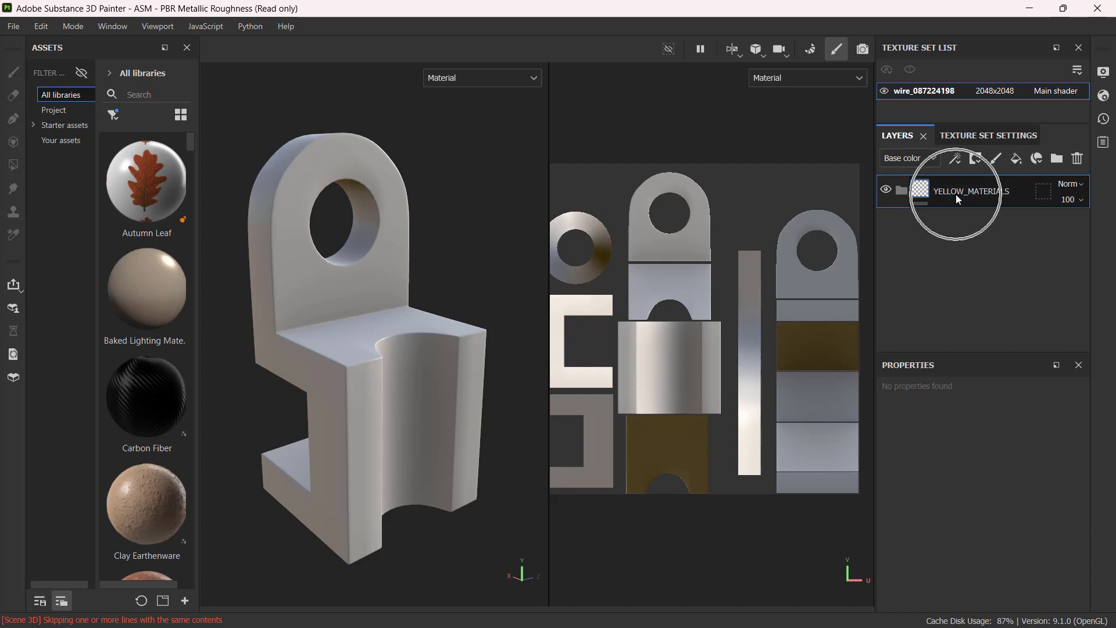
- Add a fill layer inside the YELLOW_MATERIALS folder and rename it YELLOW
left_click(1016, 159)
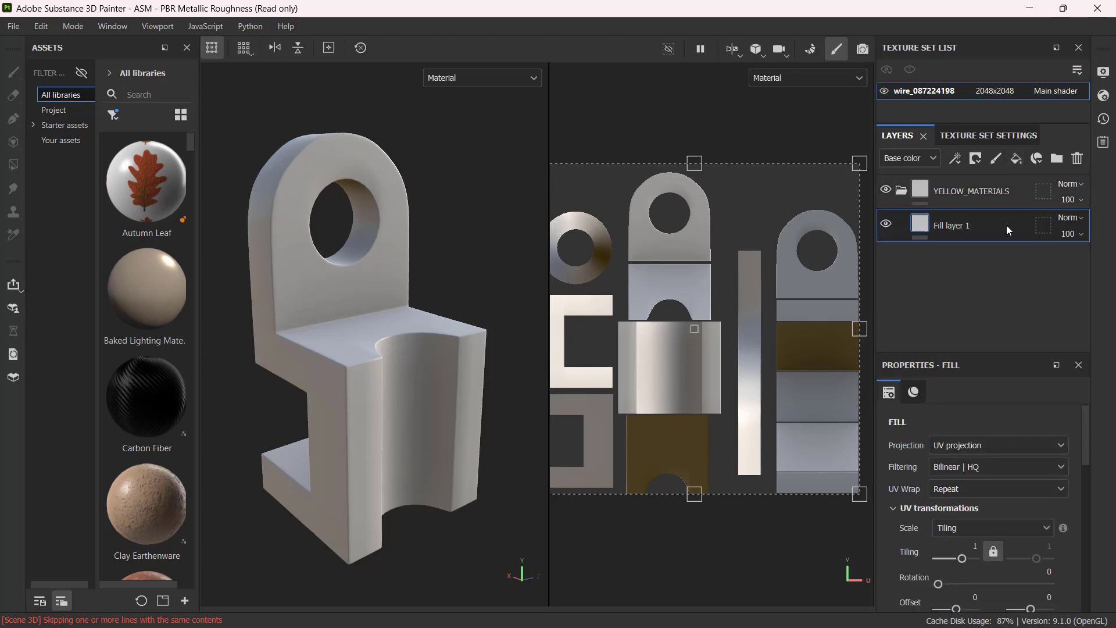
left_click(951, 233)
double_click(951, 233)
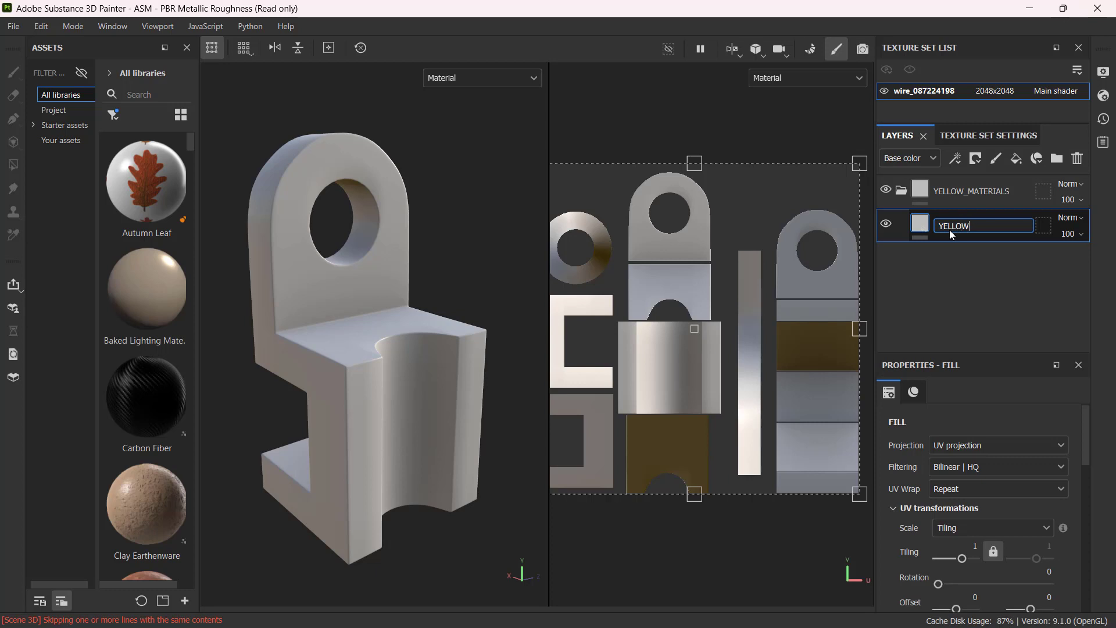
key("Return")
left_click(949, 229)
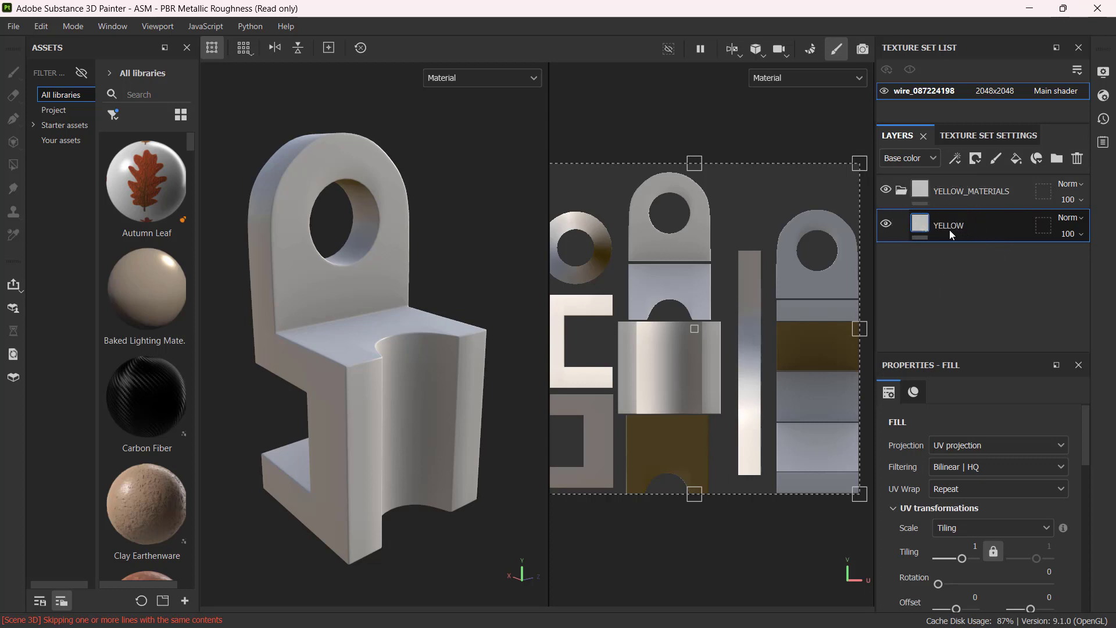
- Disable the height, rough, metal and nrm channels of the YELLOW fill layer, keeping only color active
left_click(920, 399)
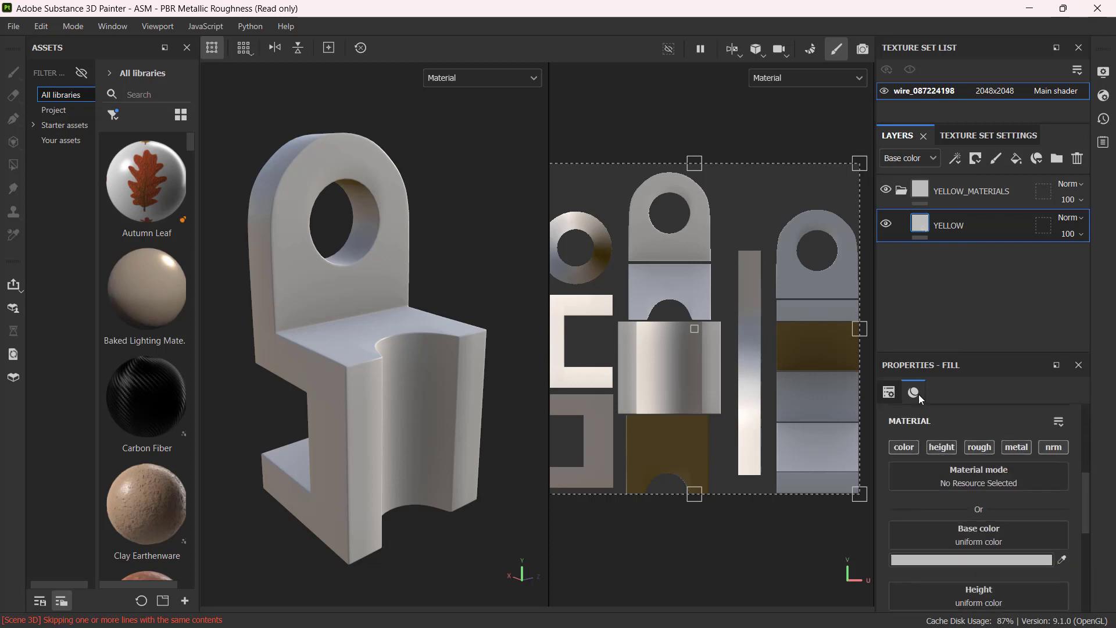
left_click(920, 398)
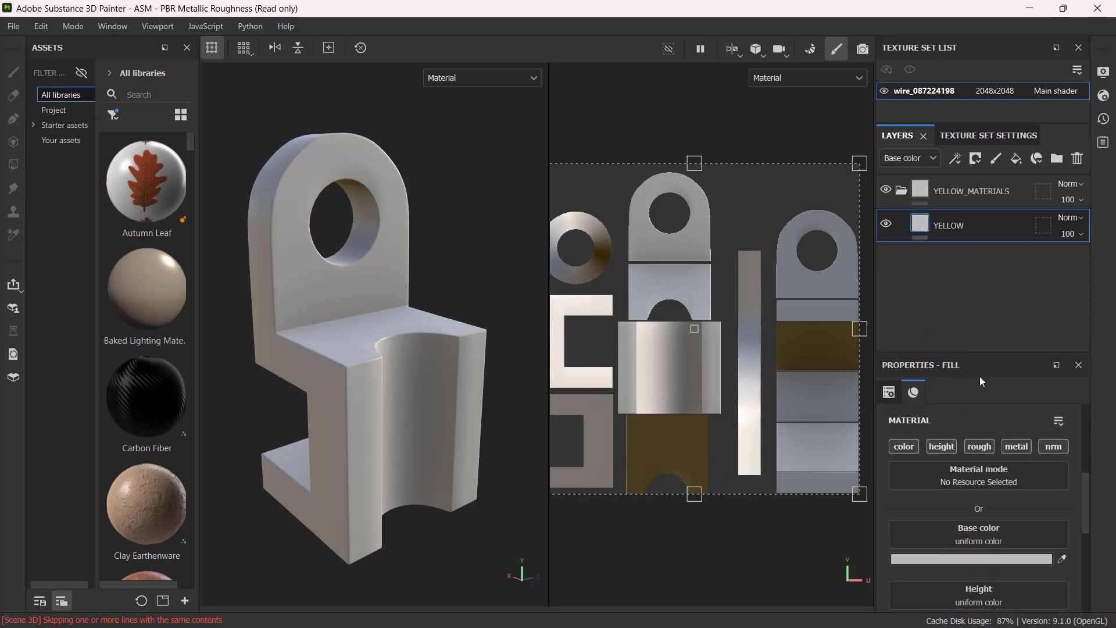
left_click_drag(980, 351, 981, 290)
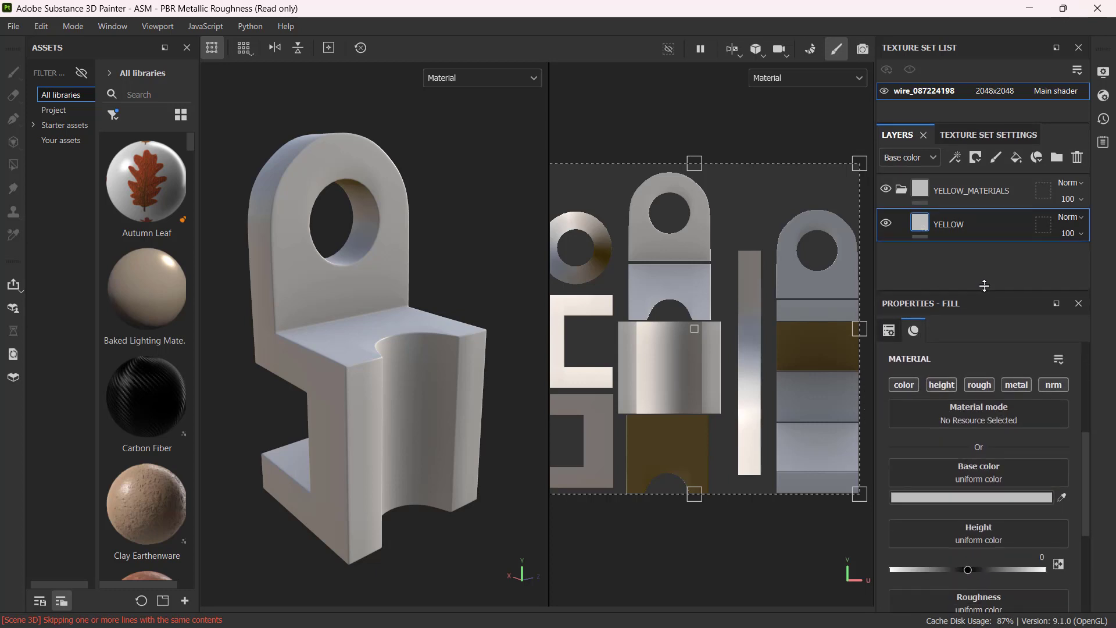
left_click(916, 330)
left_click(942, 386)
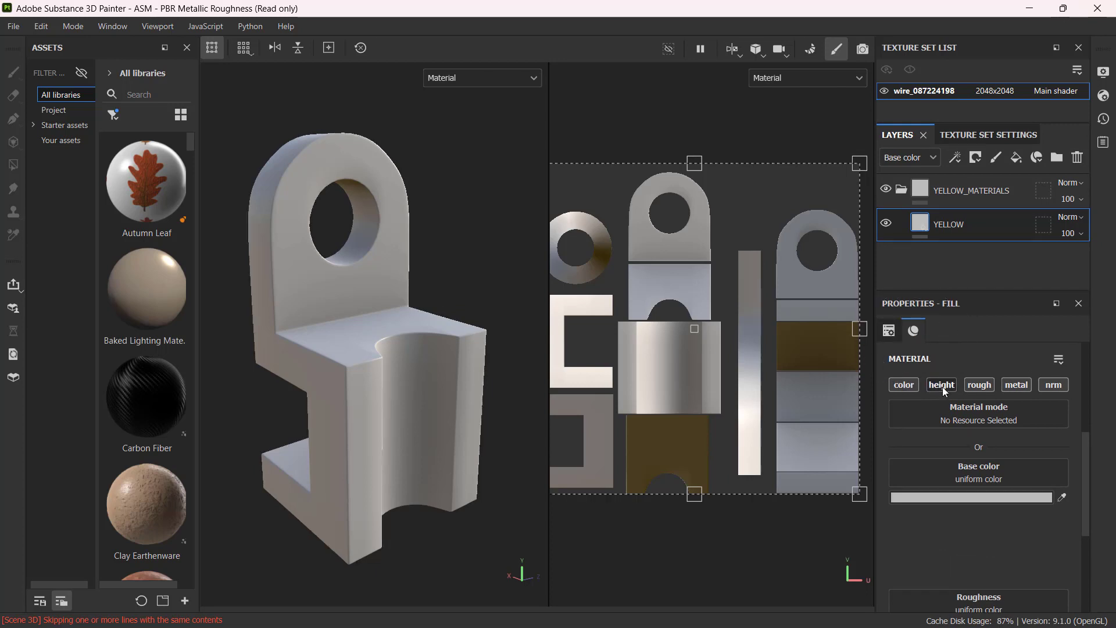
left_click(973, 391)
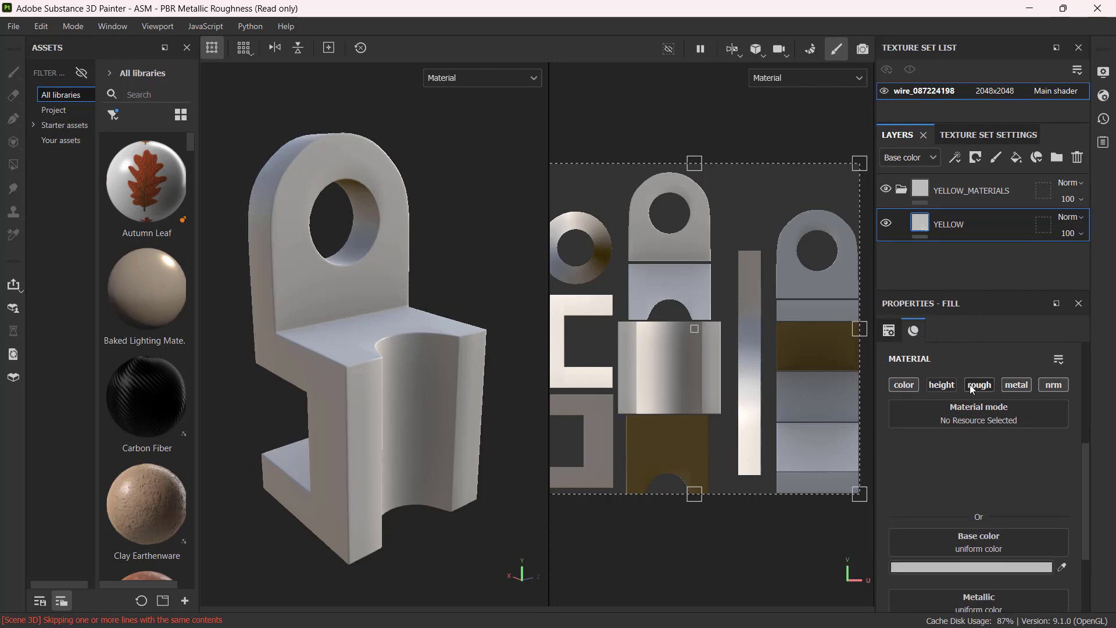
left_click(1016, 385)
left_click(1042, 385)
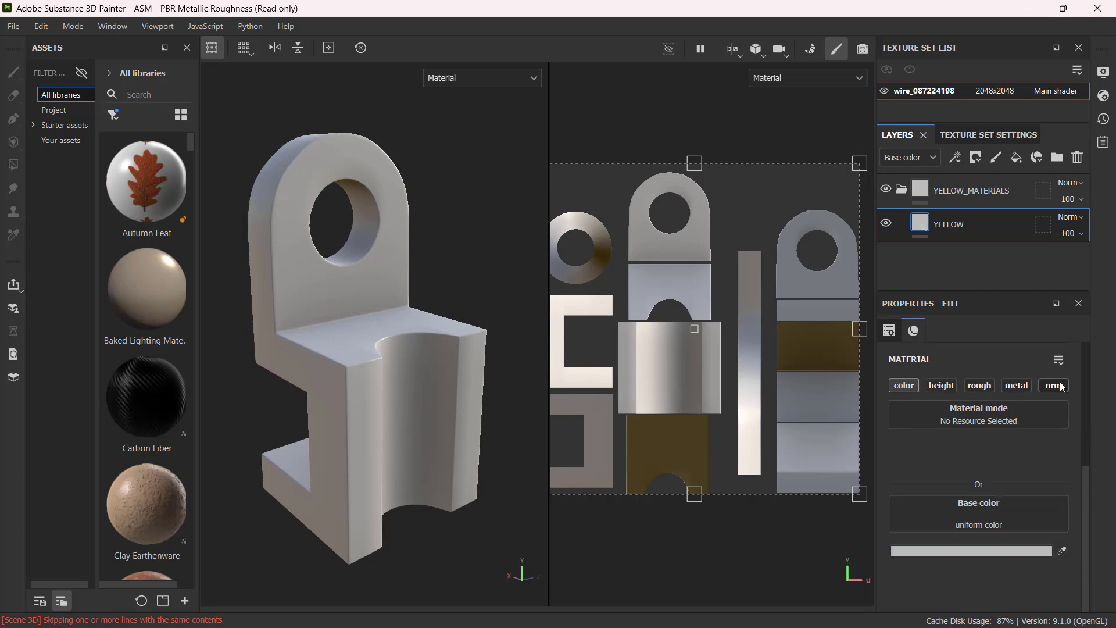
left_click(943, 385)
left_click(944, 383)
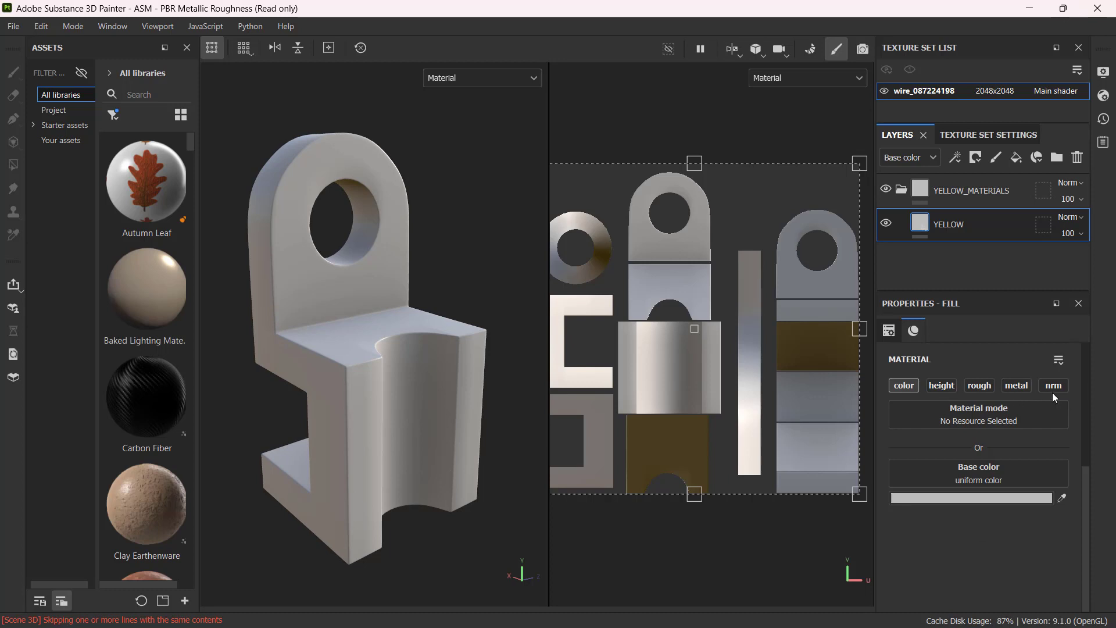
left_click(903, 387)
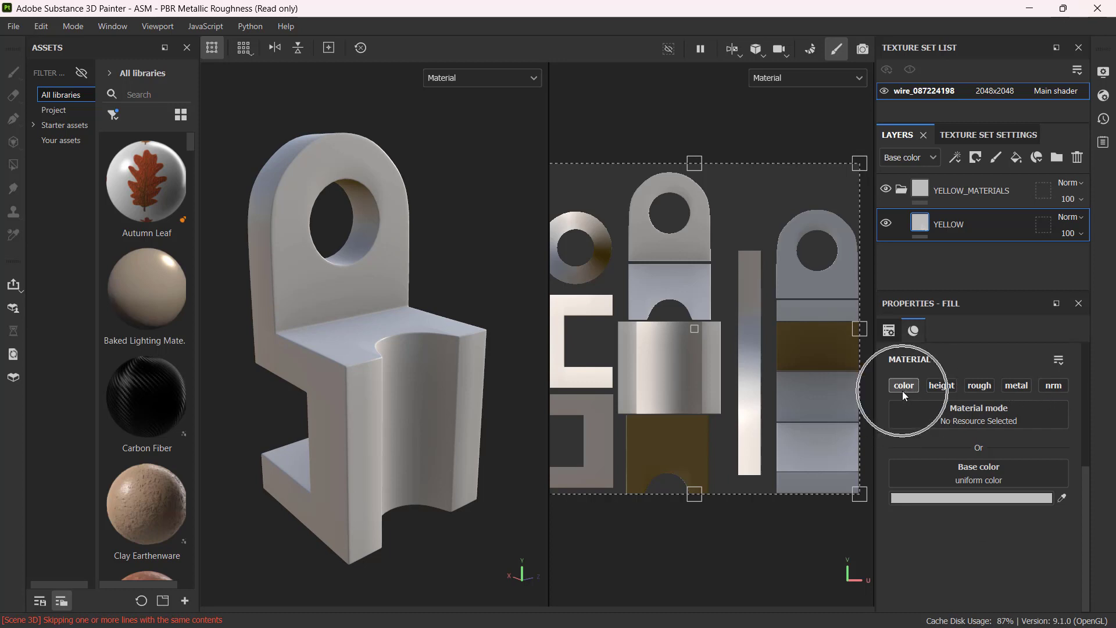
- Set the YELLOW fill layer's base color to a dark yellow, about hex 827606
left_click(976, 527)
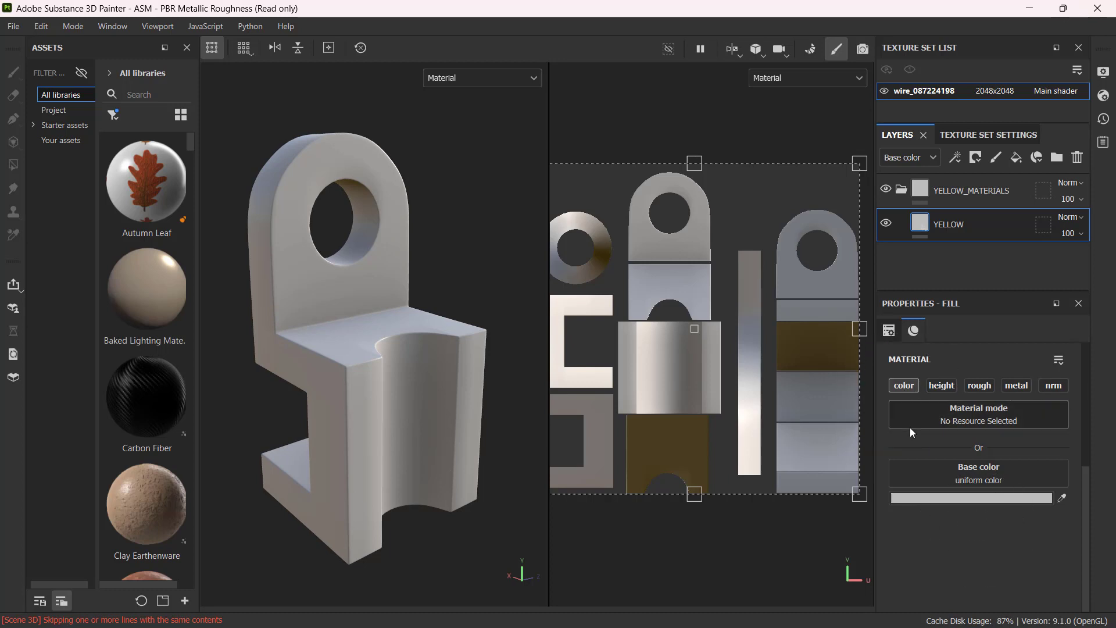
left_click(995, 498)
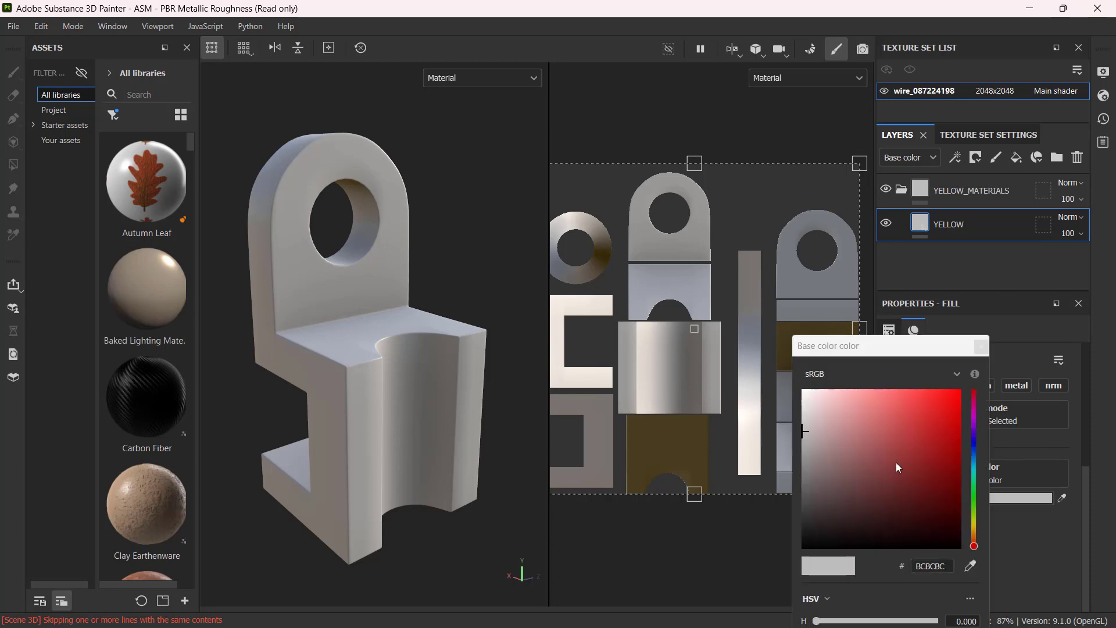
left_click(974, 525)
left_click(958, 436)
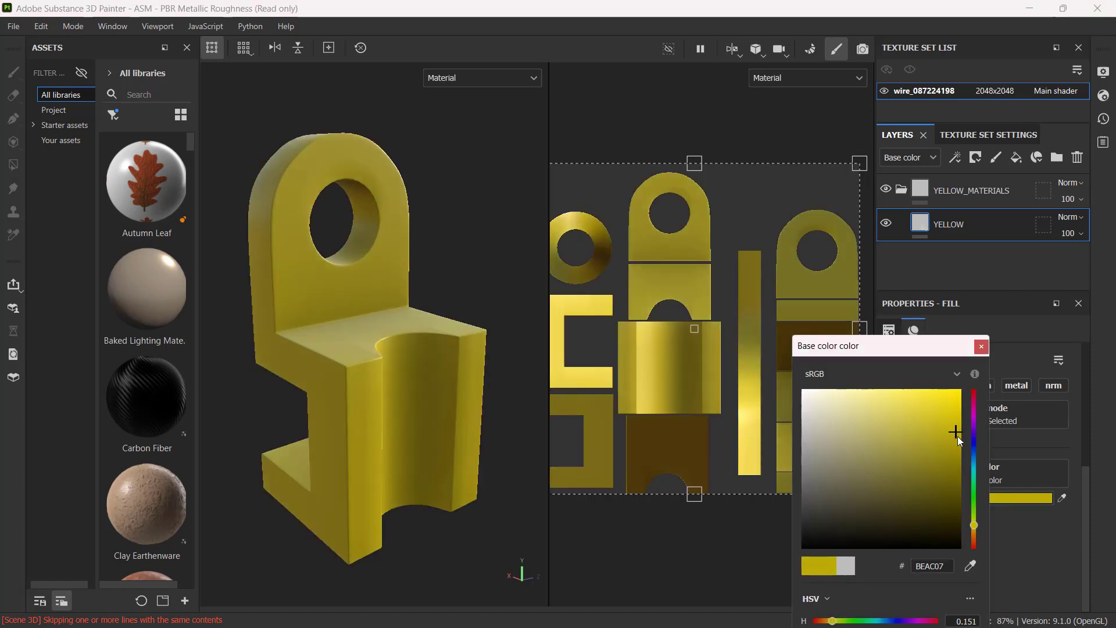
left_click_drag(955, 436, 958, 471)
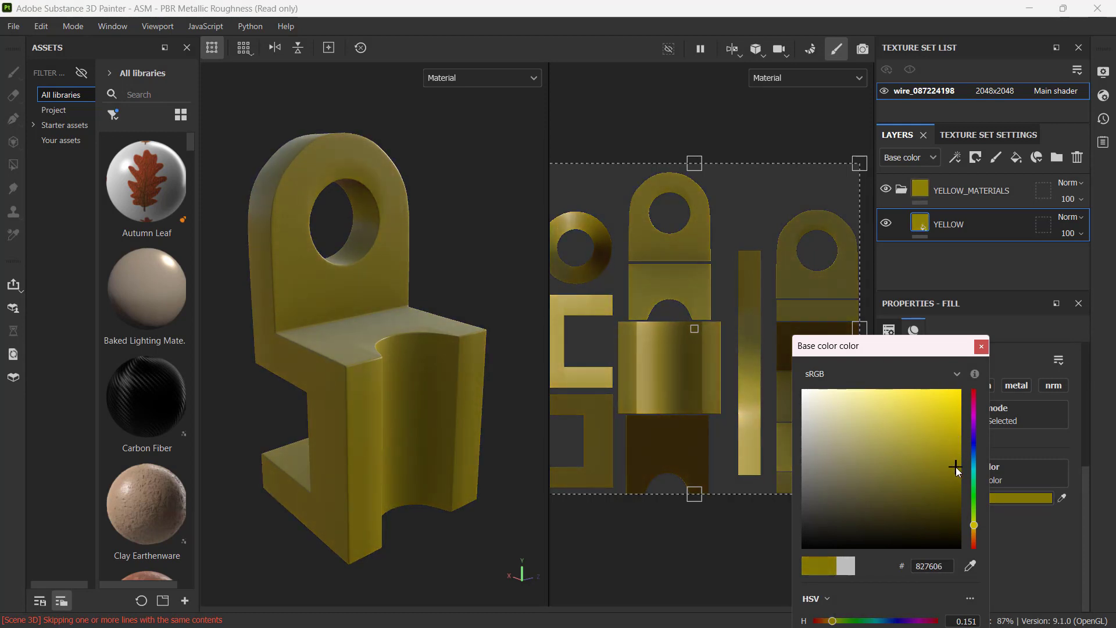
left_click(982, 347)
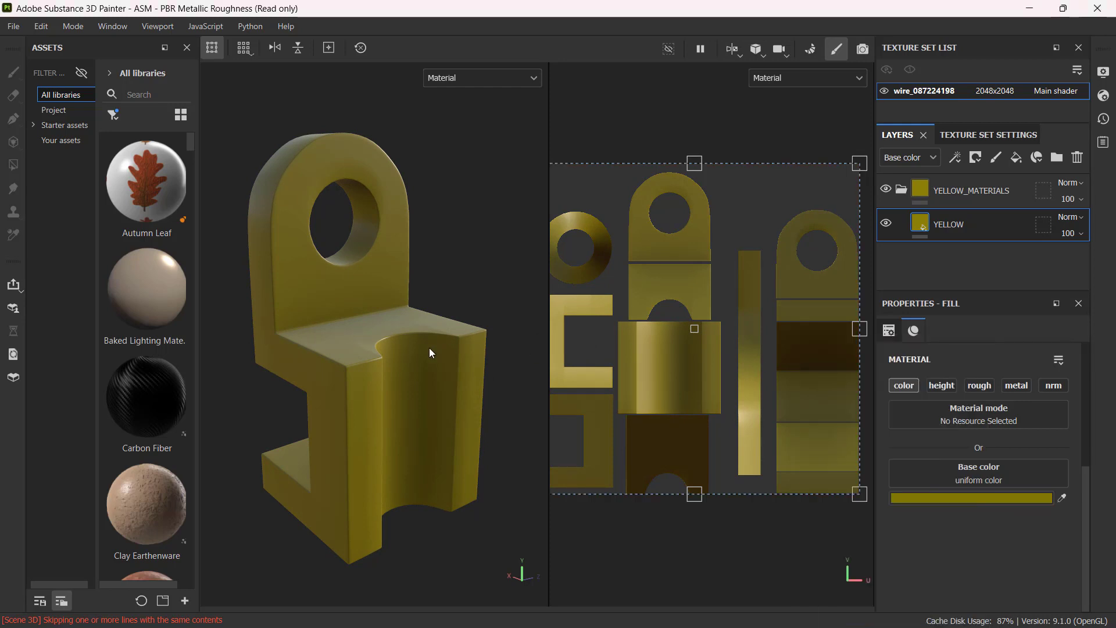
- Examine the yellow part from several angles and under rotated environment lighting
mouse_move(428, 352)
left_mouse_down("alt")
mouse_move(292, 304)
mouse_move(295, 320)
mouse_move(445, 340)
left_mouse_up("alt")
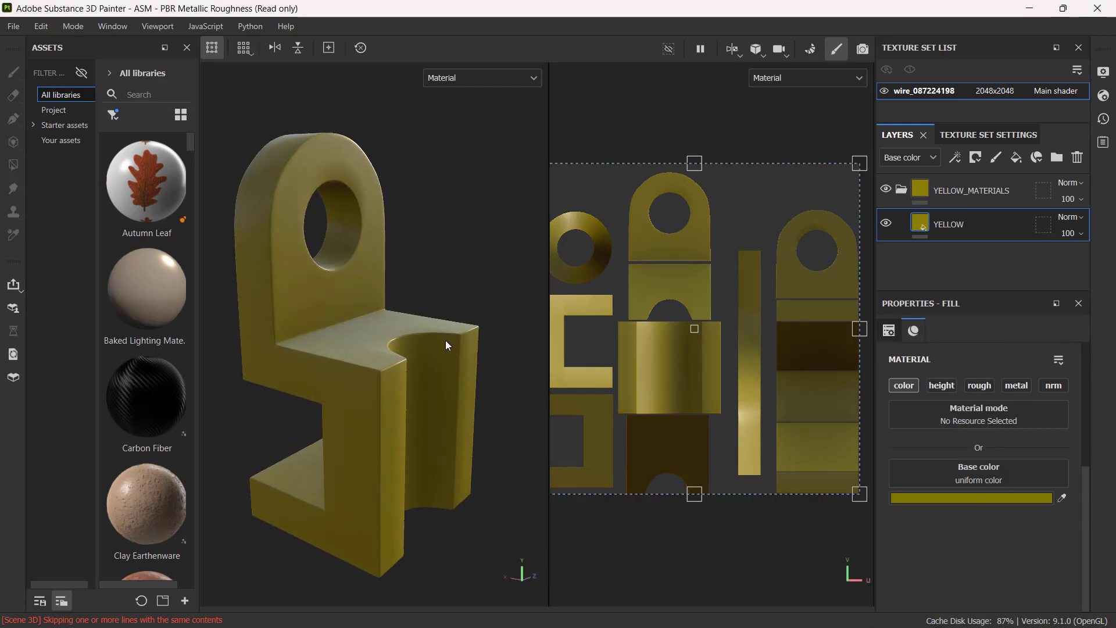
scroll(386, 309, "up", 1)
scroll(386, 309, "down", 1)
mouse_move(386, 310)
left_mouse_down("alt")
mouse_move(411, 346)
mouse_move(302, 308)
mouse_move(395, 357)
mouse_move(383, 329)
left_mouse_up("alt")
scroll(381, 323, "up", 1)
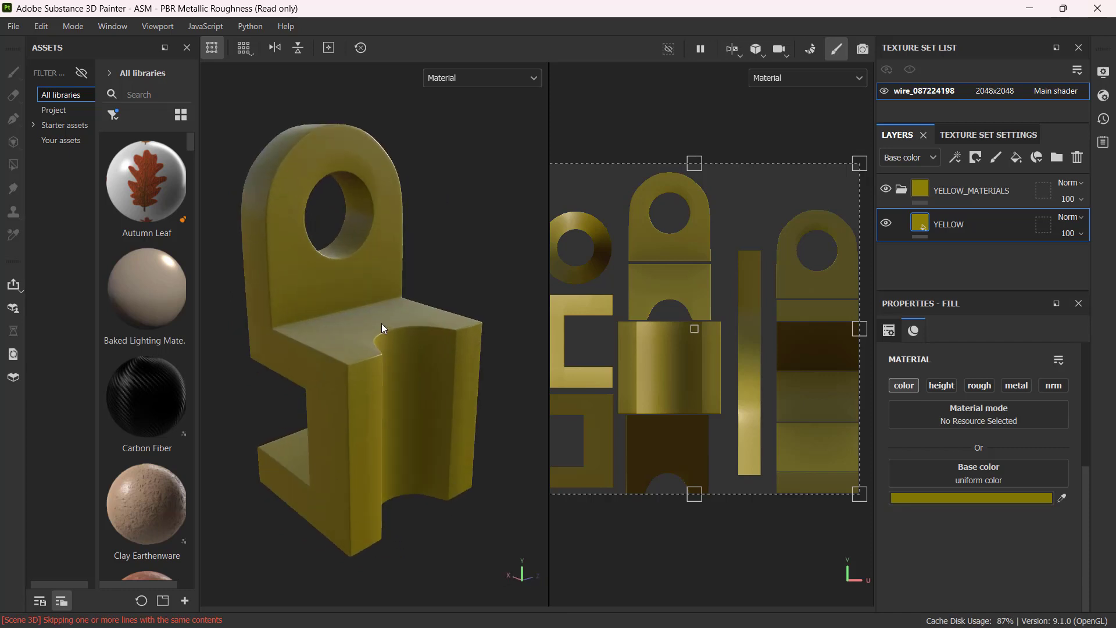
middle_click_drag(382, 323, 405, 344, "alt")
left_click_drag(405, 344, 407, 336, "alt")
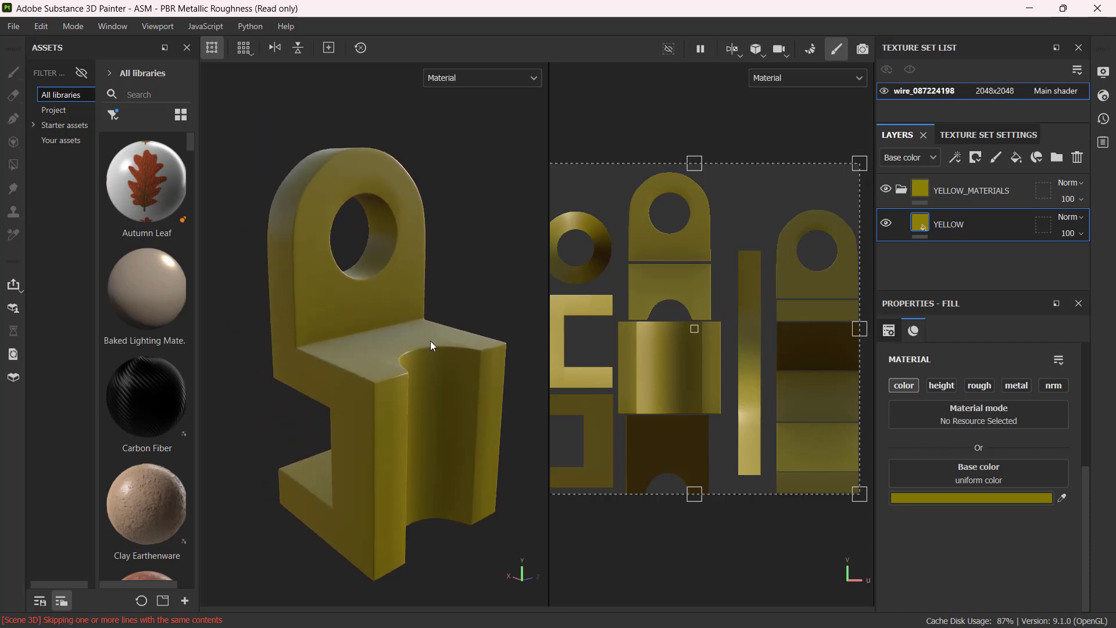
mouse_move(430, 341)
right_mouse_down("shift")
mouse_move(343, 326)
mouse_move(267, 337)
mouse_move(259, 351)
mouse_move(423, 357)
mouse_move(309, 349)
right_mouse_up("shift")
mouse_move(342, 352)
right_mouse_down("shift")
mouse_move(356, 351)
mouse_move(325, 352)
mouse_move(337, 352)
right_mouse_up("shift")
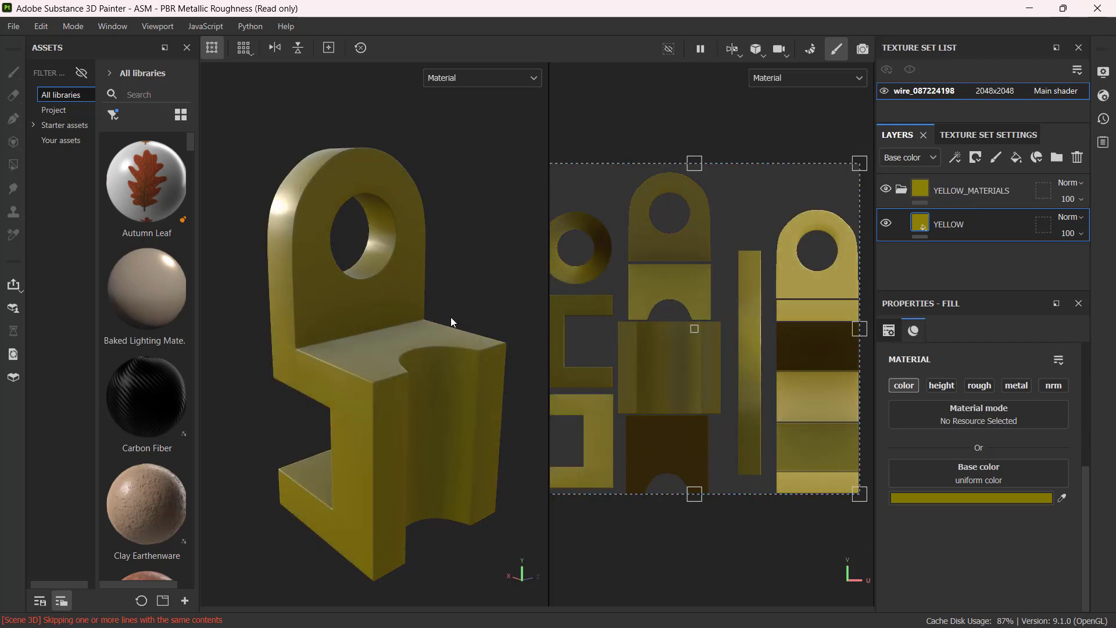
left_click_drag(430, 370, 426, 351, "alt")
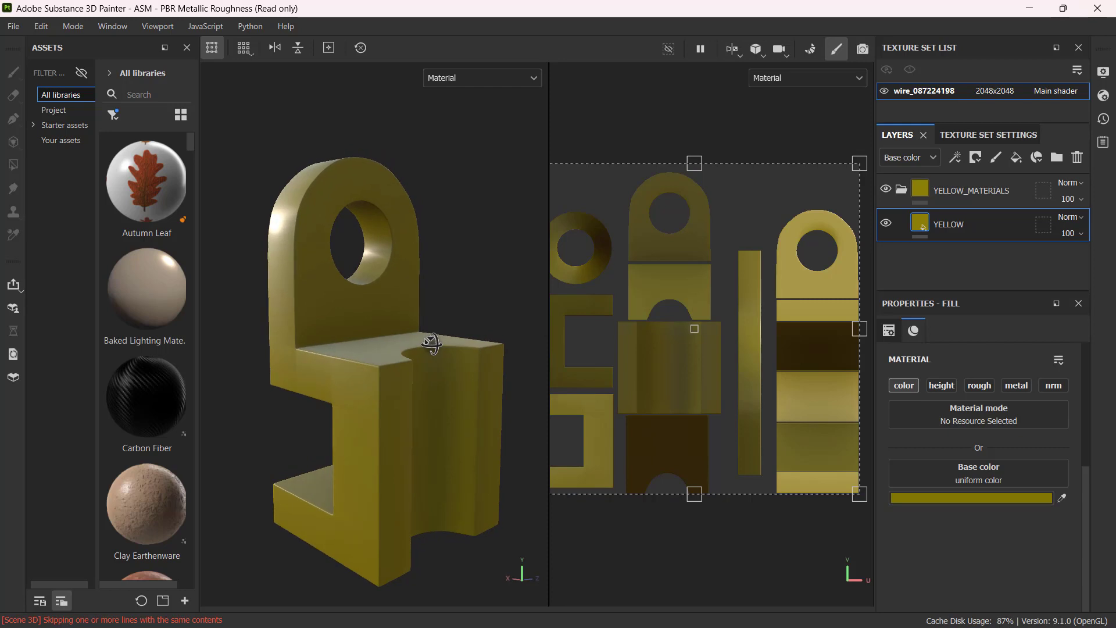
- Set the environment opacity to 100 in the display settings and rotate the environment to about 63
left_click(1104, 73)
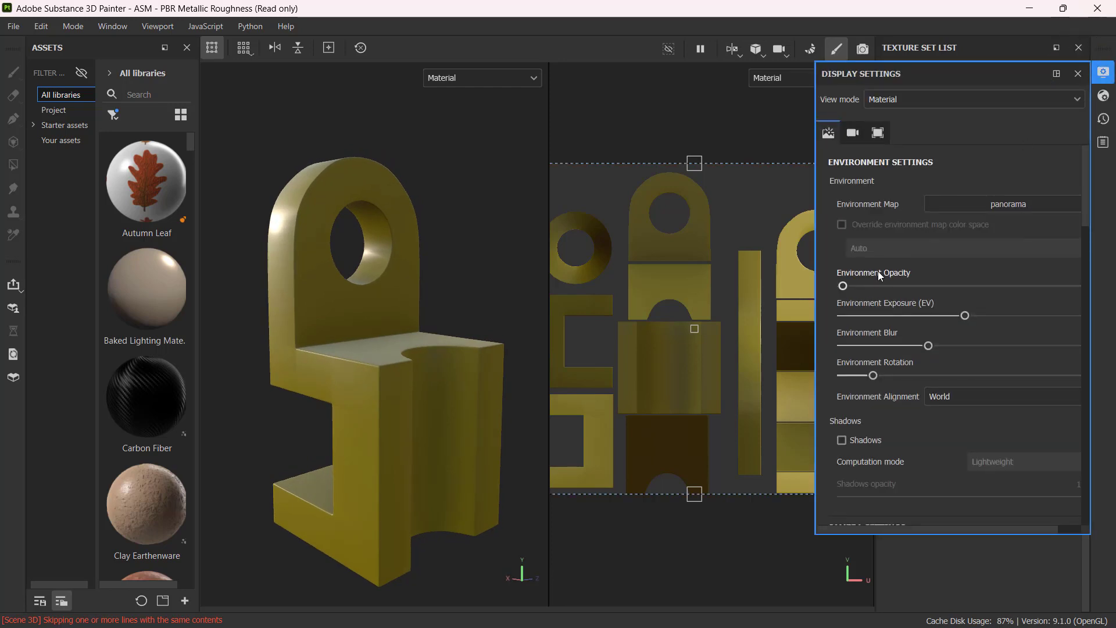
left_click_drag(842, 287, 1098, 294)
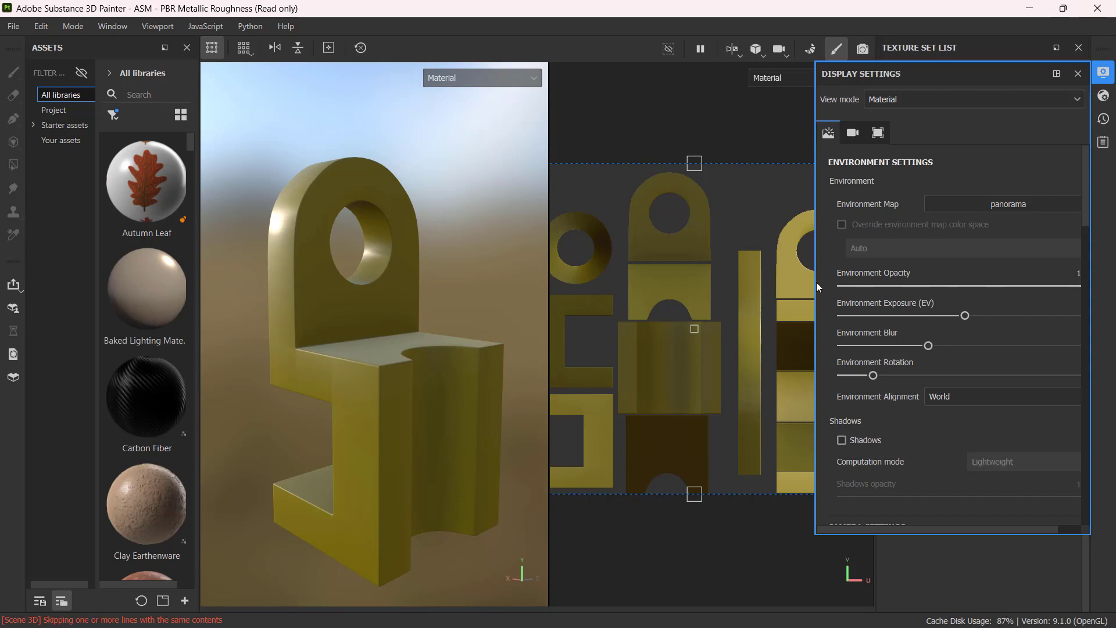
left_click_drag(814, 282, 766, 282)
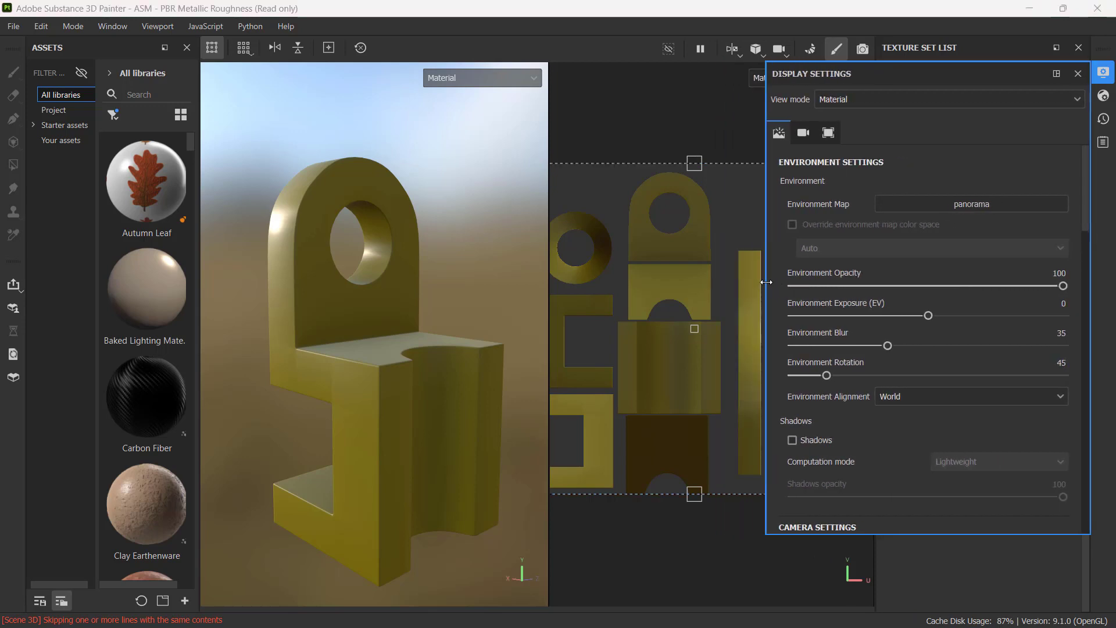
mouse_move(1062, 285)
left_mouse_down()
mouse_move(942, 289)
mouse_move(1069, 291)
left_mouse_up()
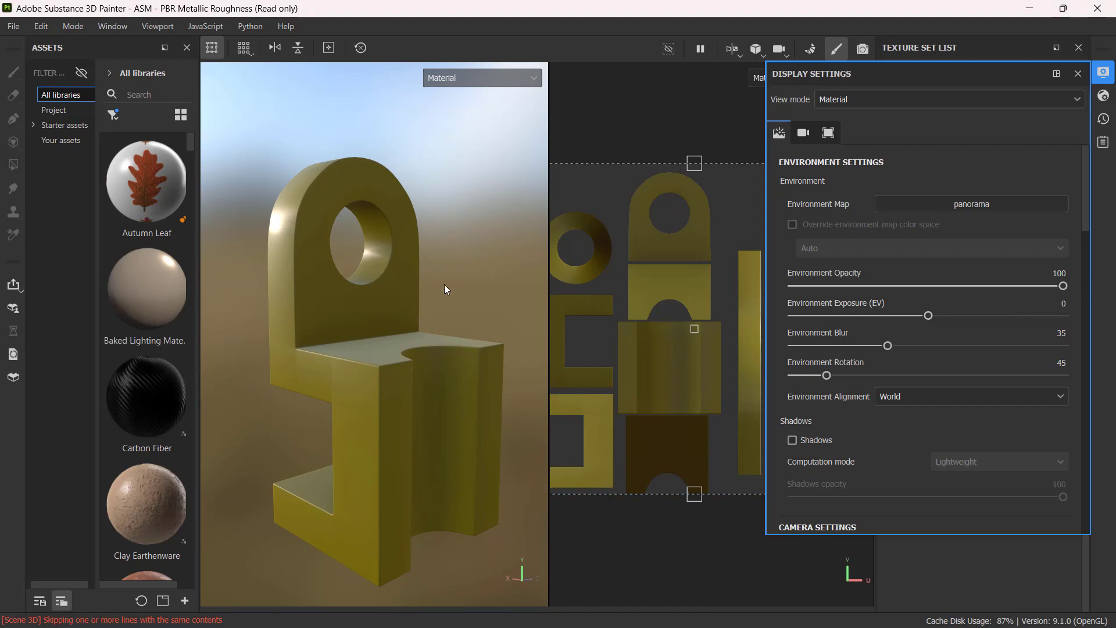
left_click_drag(444, 285, 443, 298, "alt")
right_click_drag(486, 259, 347, 255, "shift")
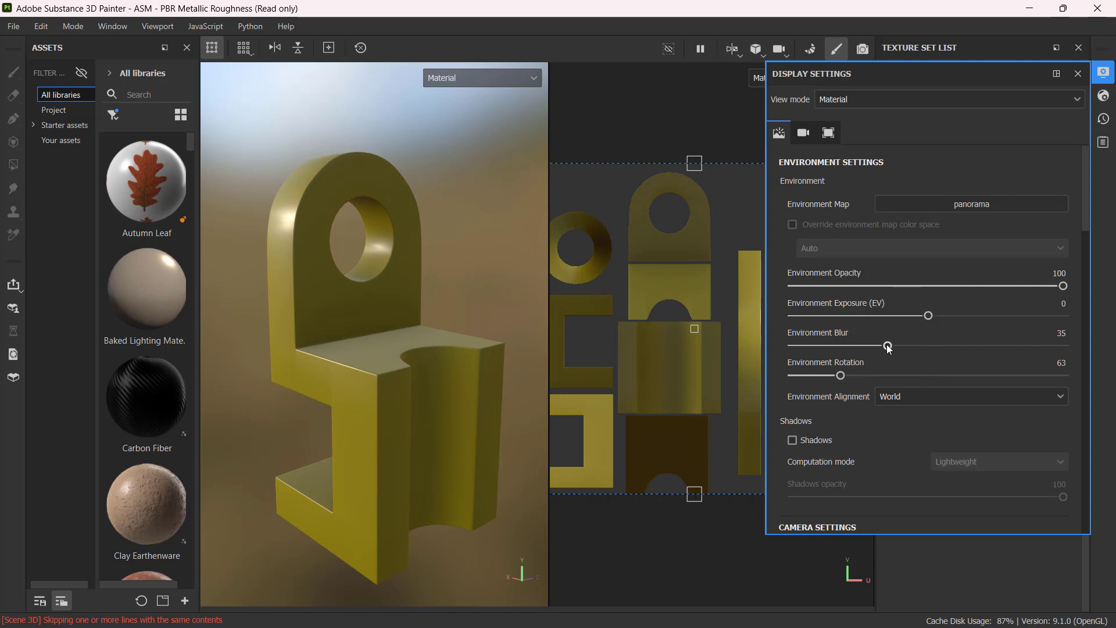
- Set the environment blur to 0, rotate the environment to about 252 and set its opacity to 0
left_click_drag(887, 344, 763, 344)
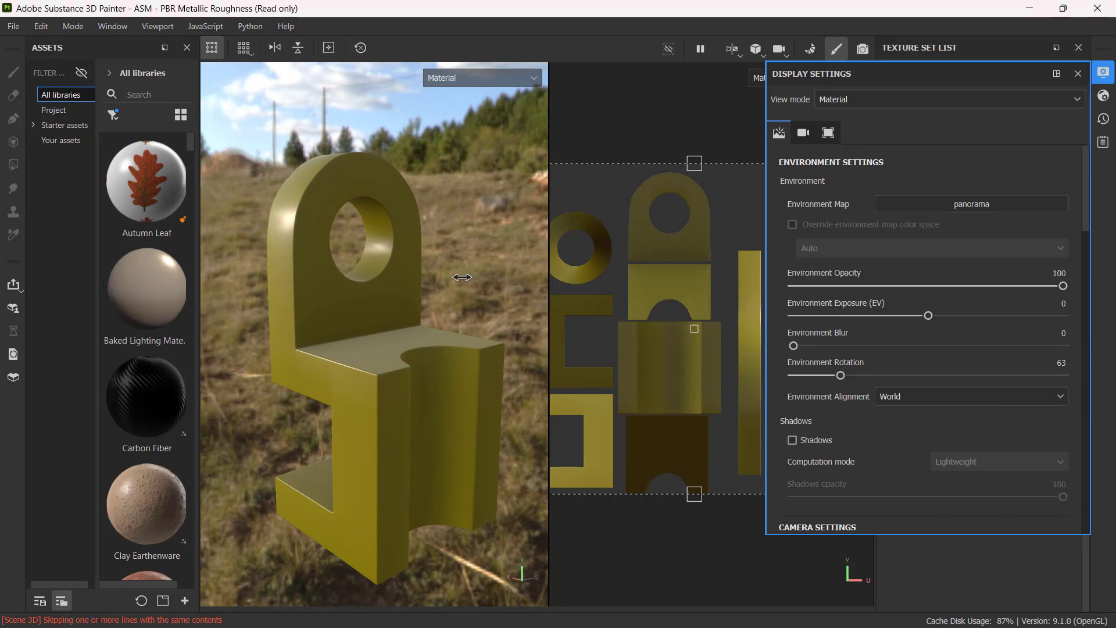
right_click_drag(462, 278, 394, 289, "shift")
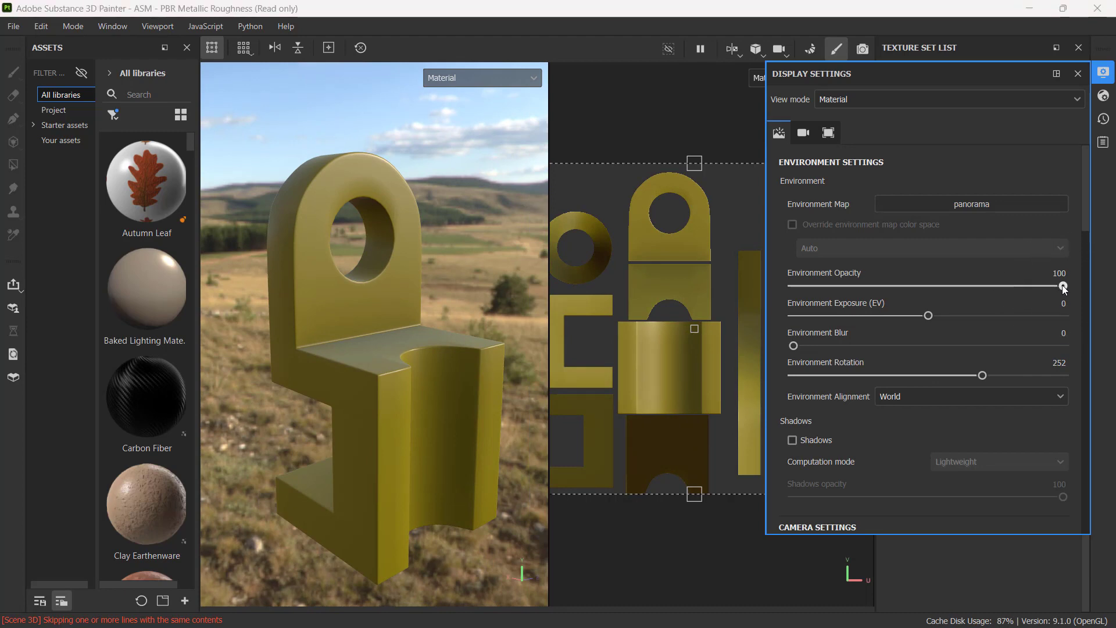
left_click_drag(1062, 285, 780, 285)
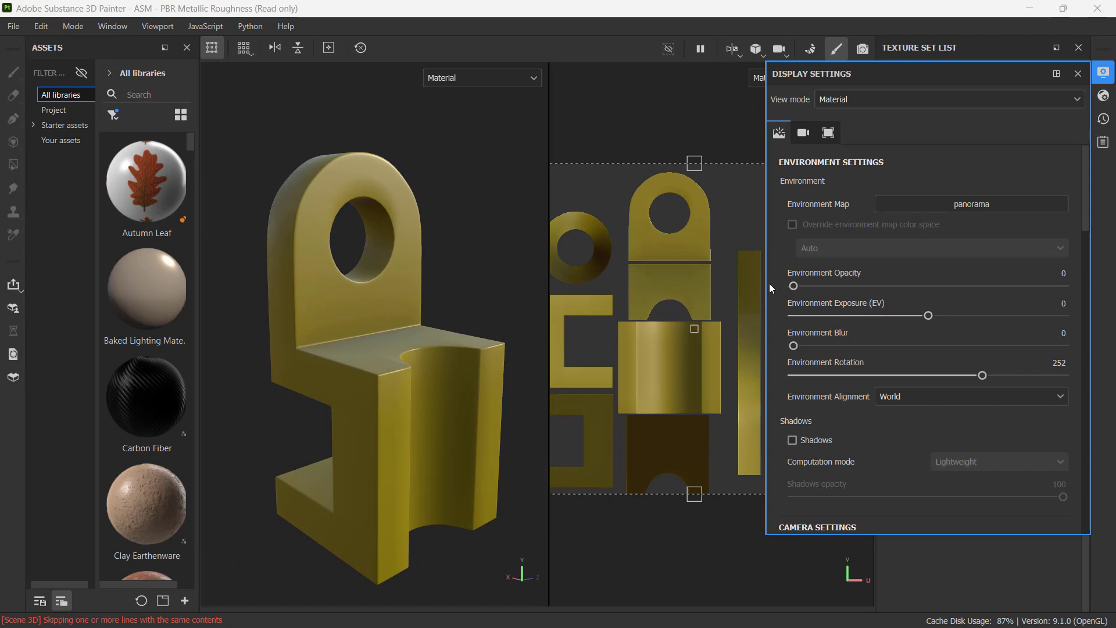
- Set the main shader's specular quality to High (64 spp)
left_click(1106, 98)
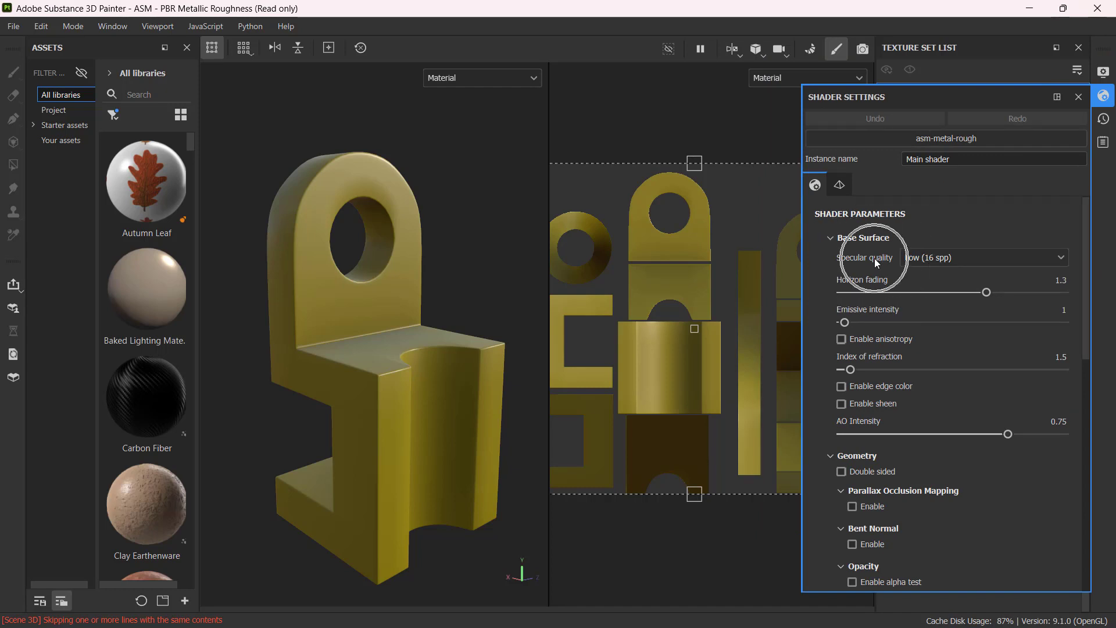
left_click(918, 260)
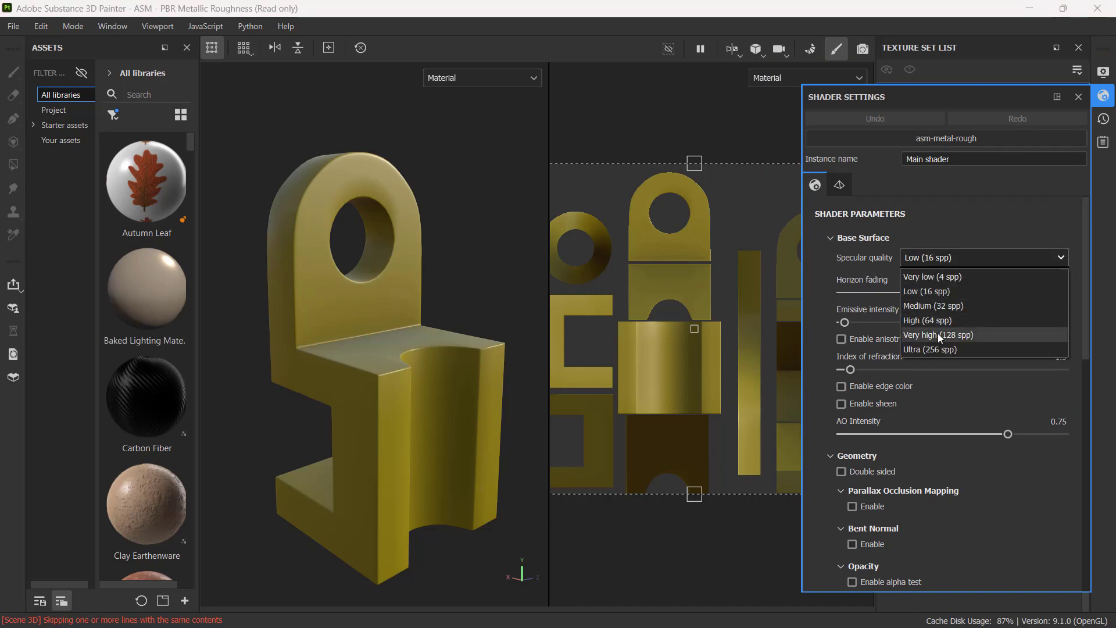
left_click(988, 320)
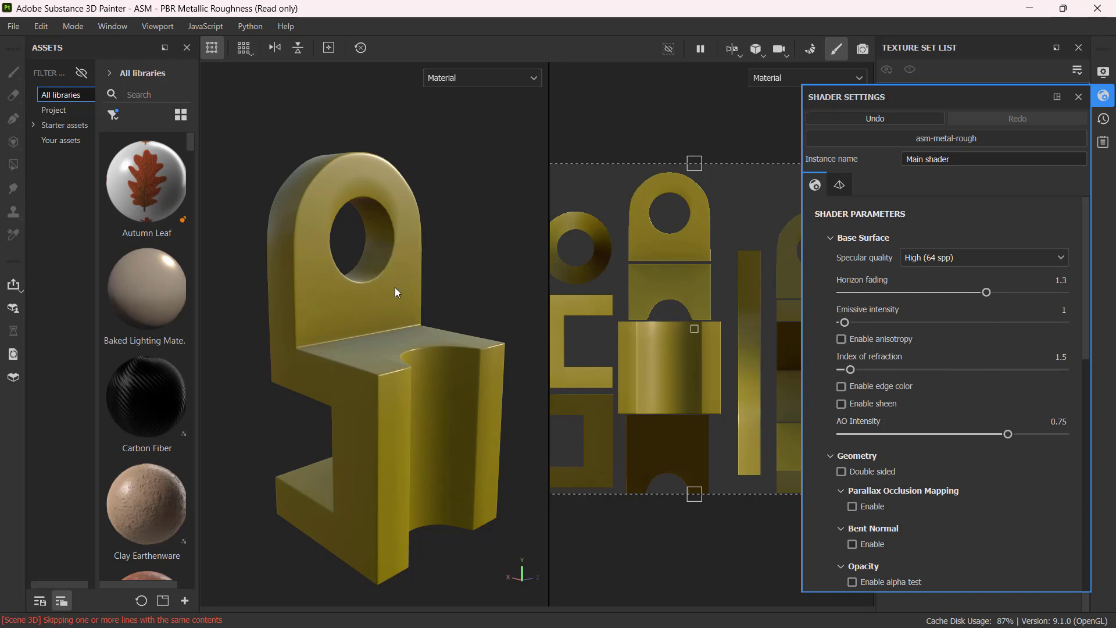
- Close the shader settings and enable the roughness channel on the YELLOW fill layer
key("bracketleft")
key("bracketleft")
left_click(1104, 98)
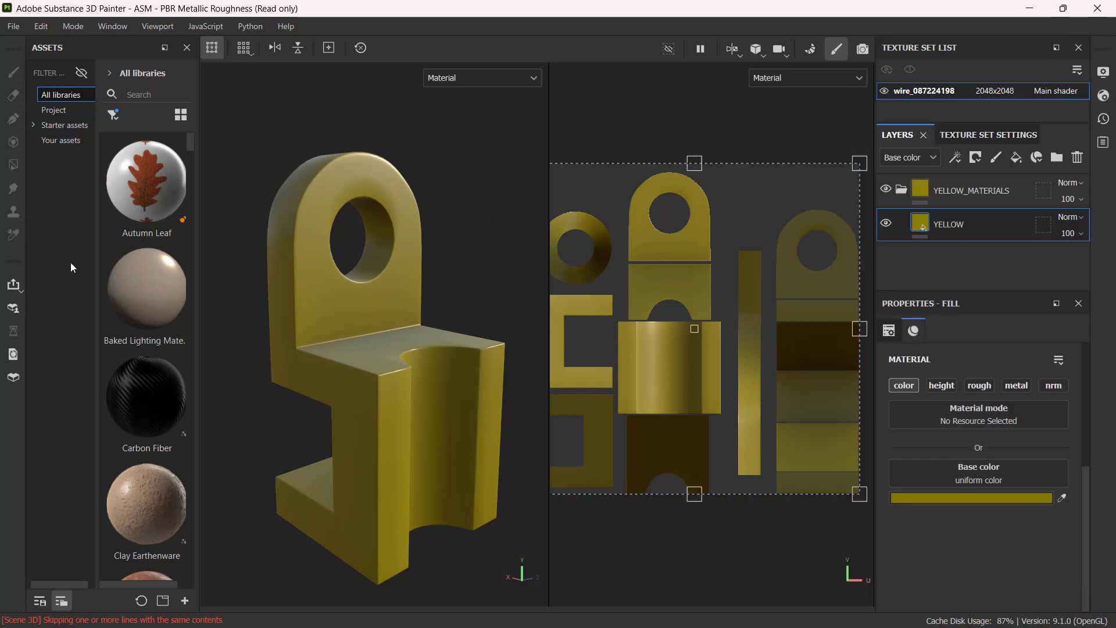
mouse_move(438, 299)
left_mouse_down("alt")
mouse_move(426, 312)
mouse_move(323, 294)
mouse_move(438, 307)
left_mouse_up("alt")
left_click(986, 386)
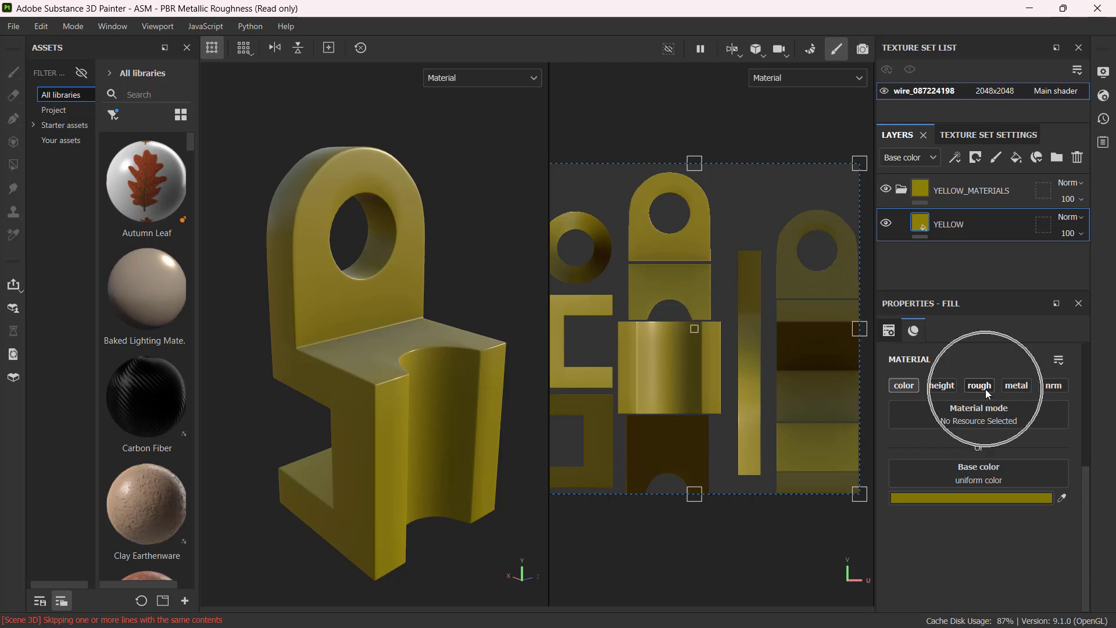
left_click(985, 386)
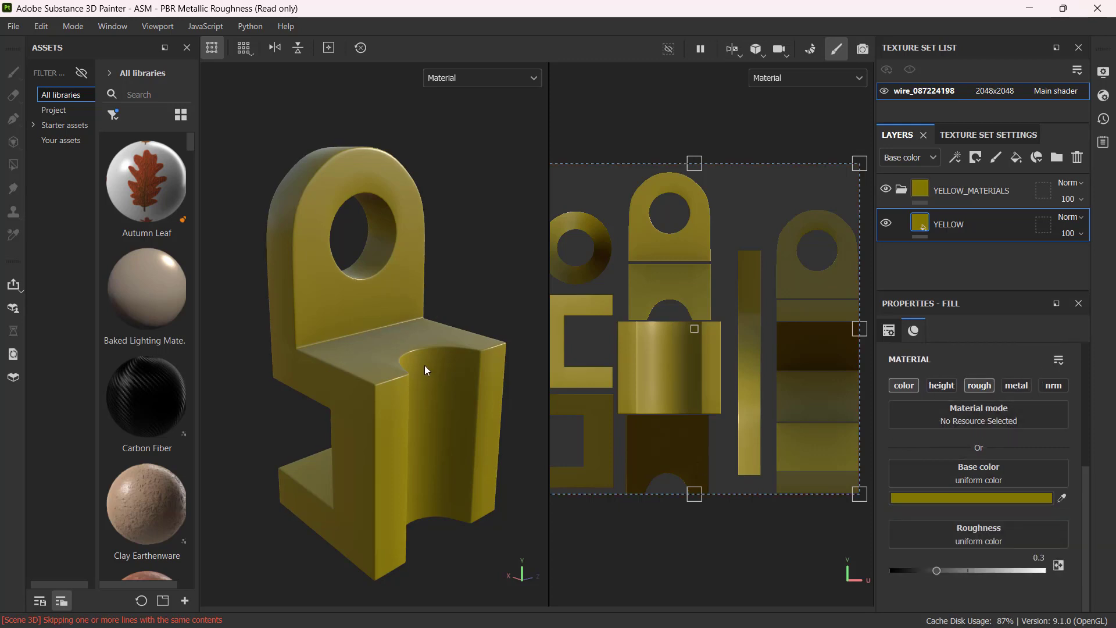
mouse_move(424, 365)
left_mouse_down("alt")
mouse_move(406, 331)
mouse_move(422, 382)
mouse_move(398, 349)
left_mouse_up("alt")
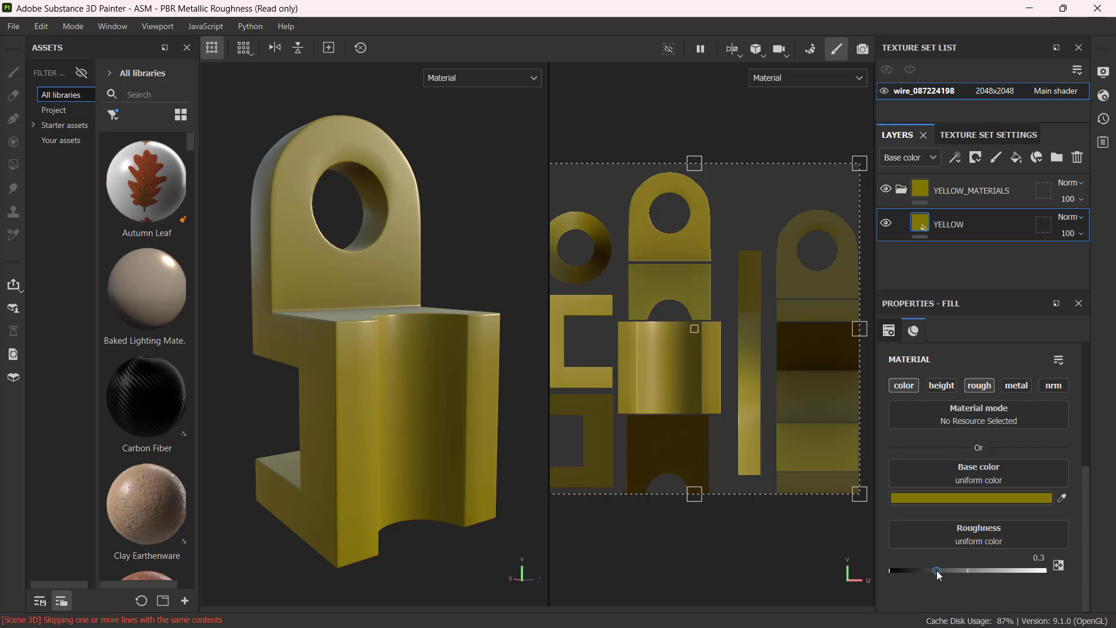
- Set the YELLOW layer's roughness to 0 and examine the reflections from several angles under rotated environment lighting
left_click_drag(937, 570, 855, 563)
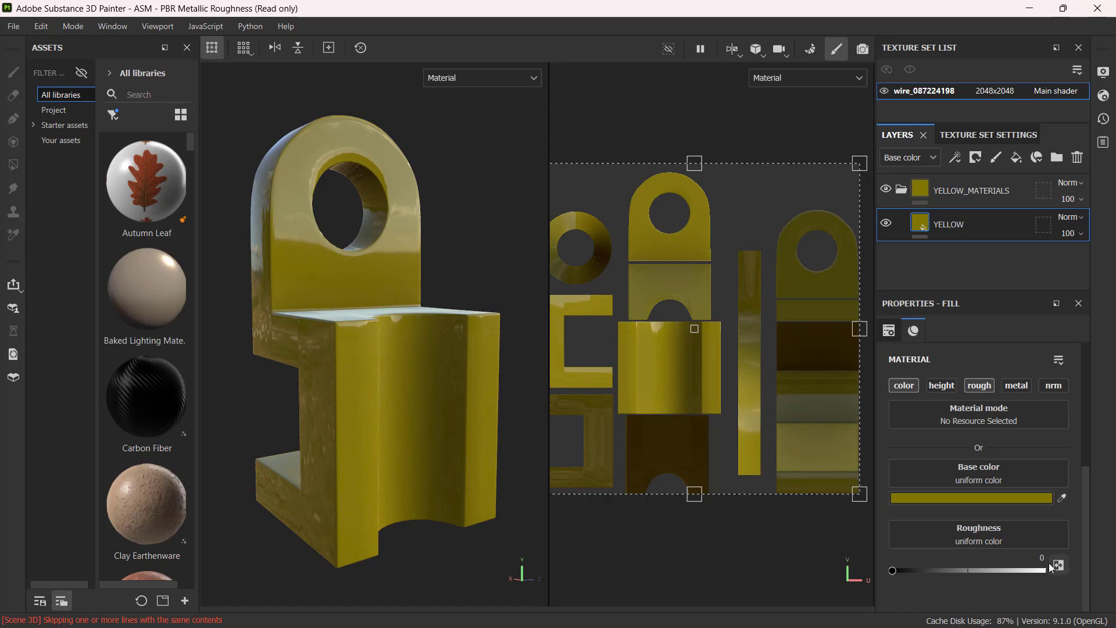
key("ctrl")
key("ctrl")
left_click_drag(420, 337, 392, 373, "alt")
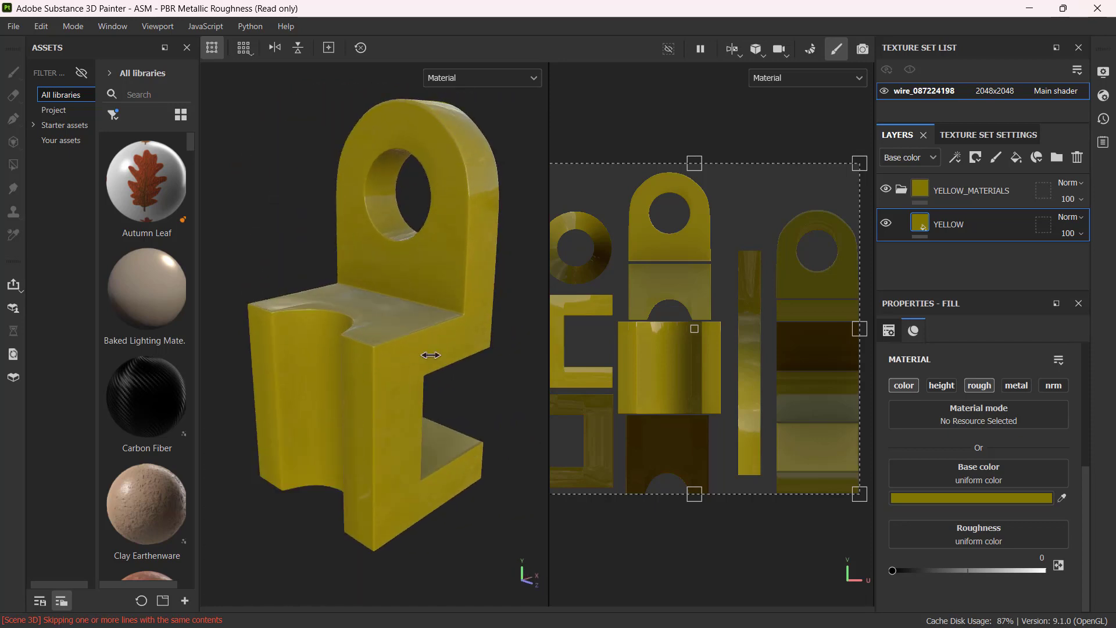
right_click_drag(428, 354, 386, 356, "shift")
left_click_drag(429, 402, 294, 366, "alt")
middle_click_drag(346, 376, 284, 369, "alt")
scroll(283, 371, "down", 1)
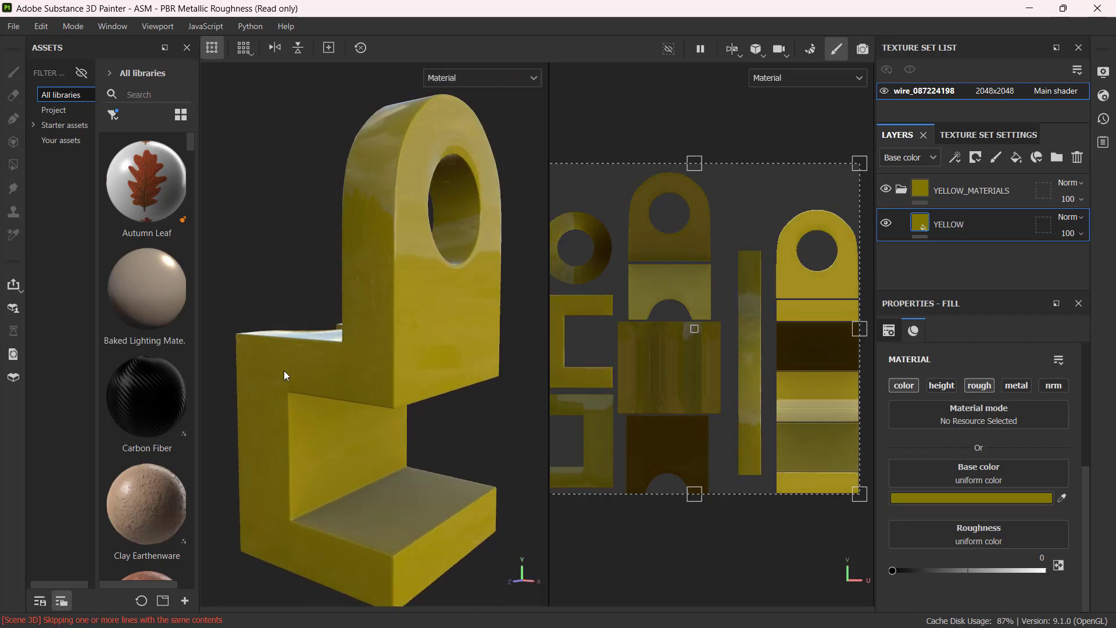
scroll(322, 372, "down", 1)
right_click_drag(434, 368, 383, 369, "shift")
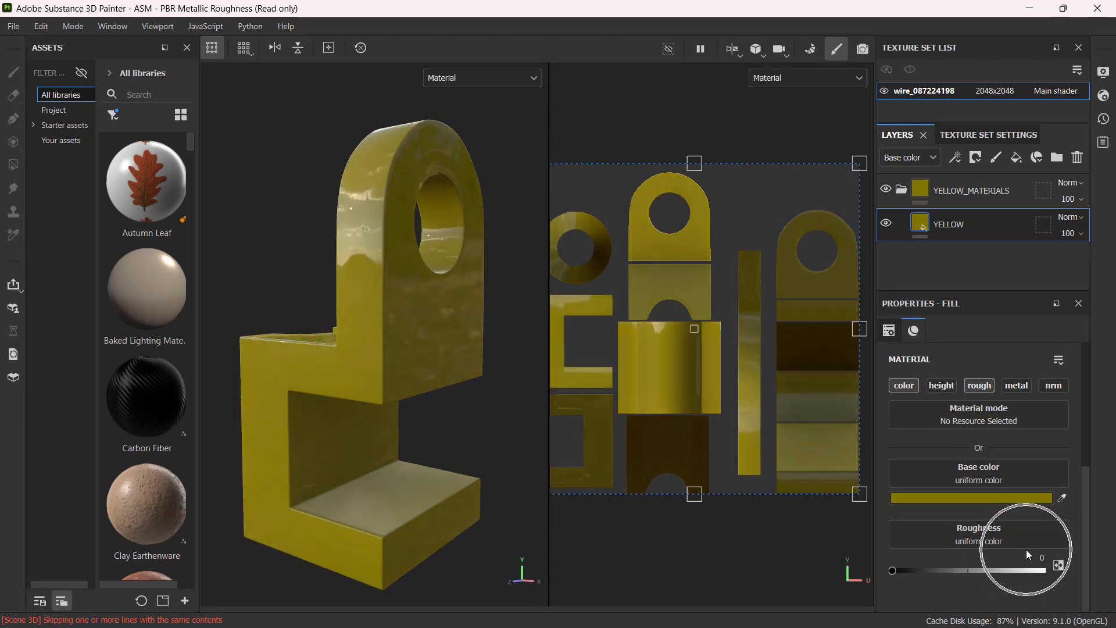
- Set the YELLOW layer's roughness to 1 and examine the part's matte surface from another side under rotated lighting
left_click(893, 572)
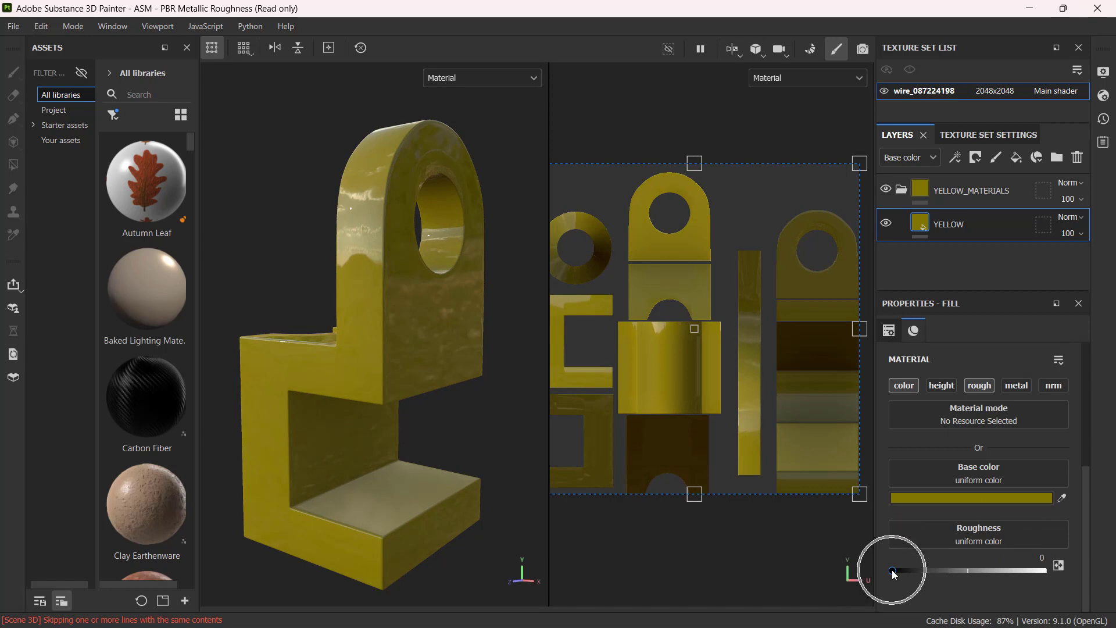
left_click_drag(919, 568, 1050, 567)
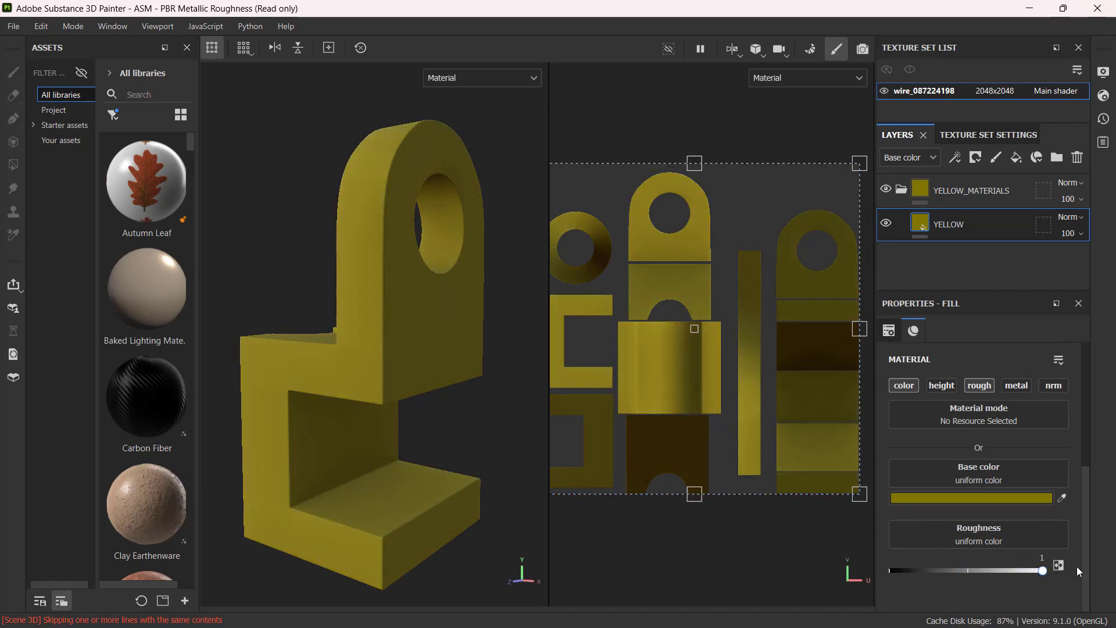
left_click(1047, 549)
left_click(1047, 572)
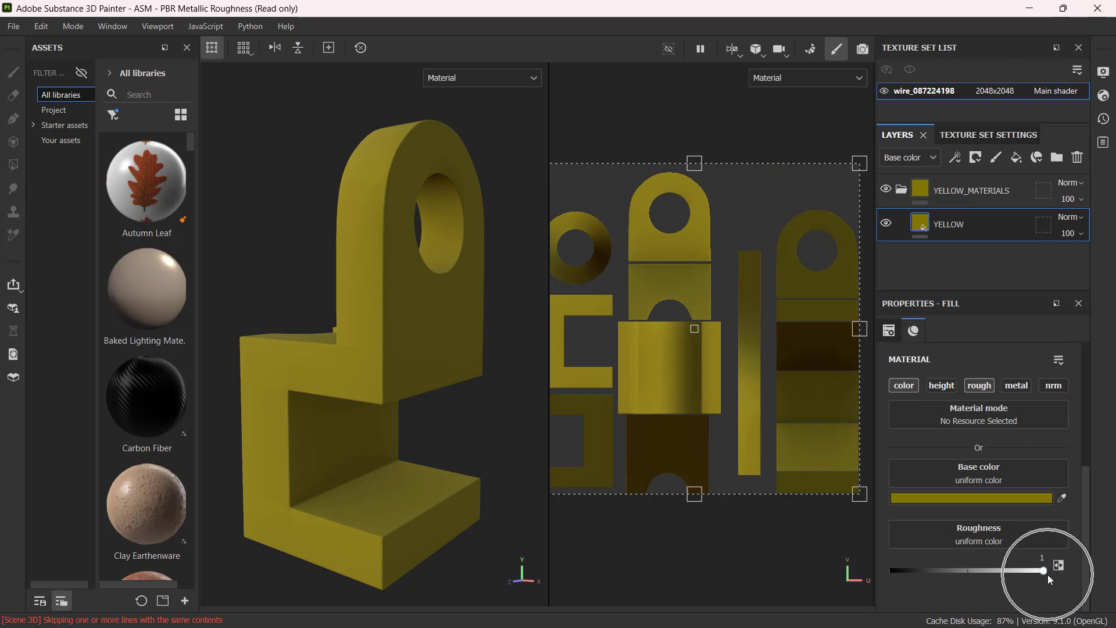
mouse_move(463, 376)
right_mouse_down("shift")
mouse_move(459, 366)
mouse_move(381, 366)
mouse_move(371, 372)
mouse_move(417, 372)
mouse_move(293, 380)
mouse_move(339, 380)
right_mouse_up("shift")
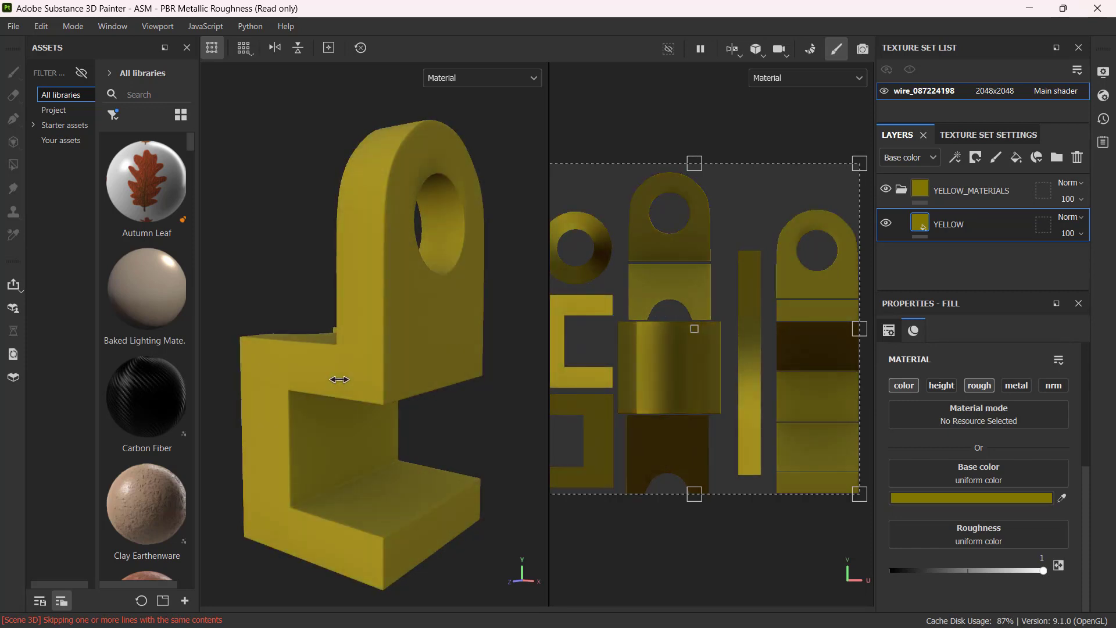
left_click_drag(440, 405, 277, 383, "alt")
middle_click_drag(292, 394, 404, 373, "alt")
mouse_move(403, 375)
right_mouse_down("shift")
mouse_move(436, 357)
mouse_move(284, 374)
mouse_move(510, 384)
mouse_move(366, 381)
mouse_move(378, 383)
right_mouse_up("shift")
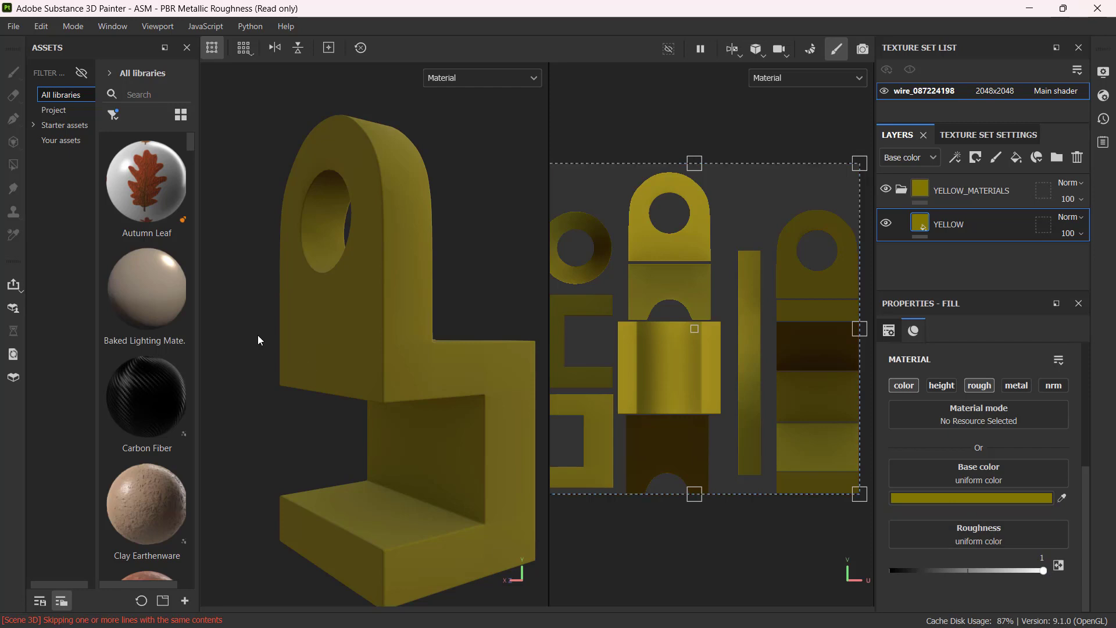
- Return the YELLOW layer's roughness to 0 and check the environment reflections on the back of the part
left_click_drag(1046, 572, 805, 569)
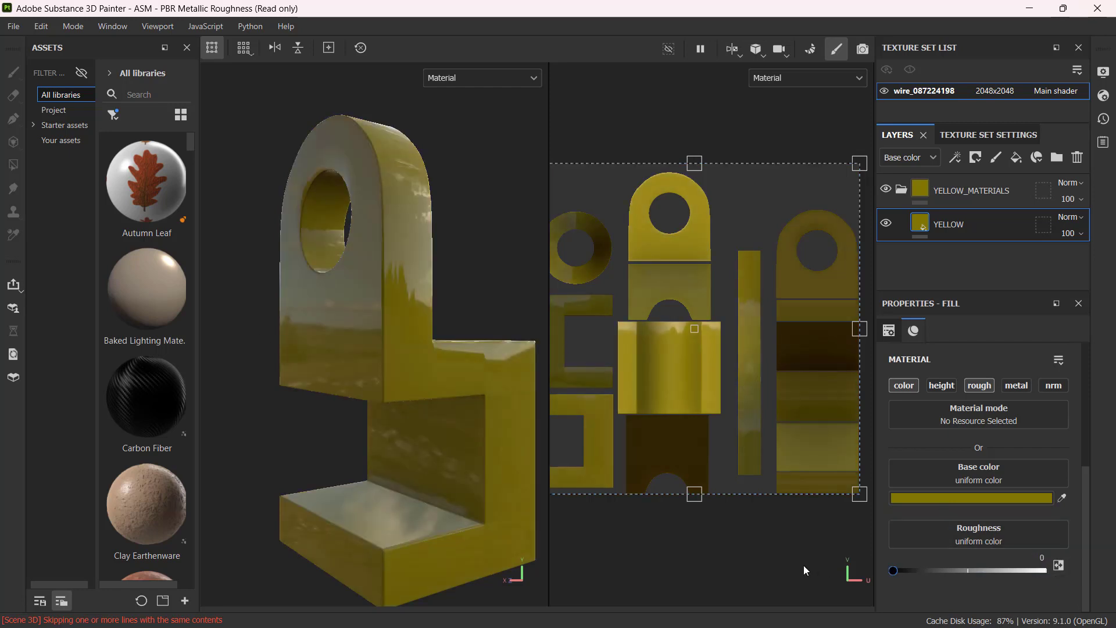
left_click_drag(370, 371, 331, 356, "alt")
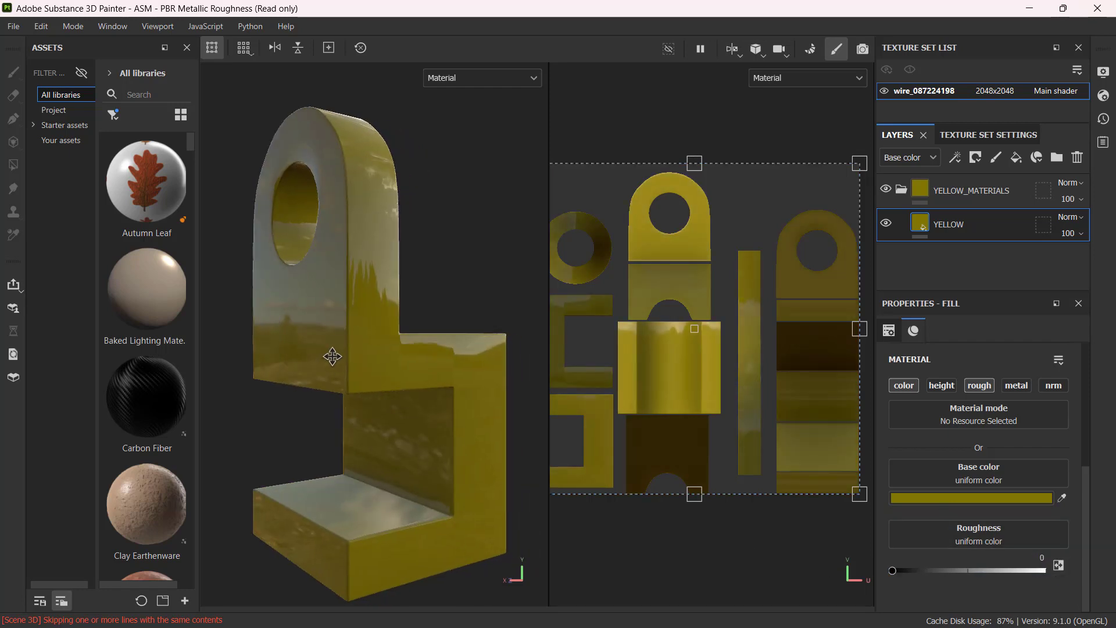
mouse_move(466, 357)
right_mouse_down("shift")
mouse_move(341, 357)
mouse_move(465, 356)
right_mouse_up("shift")
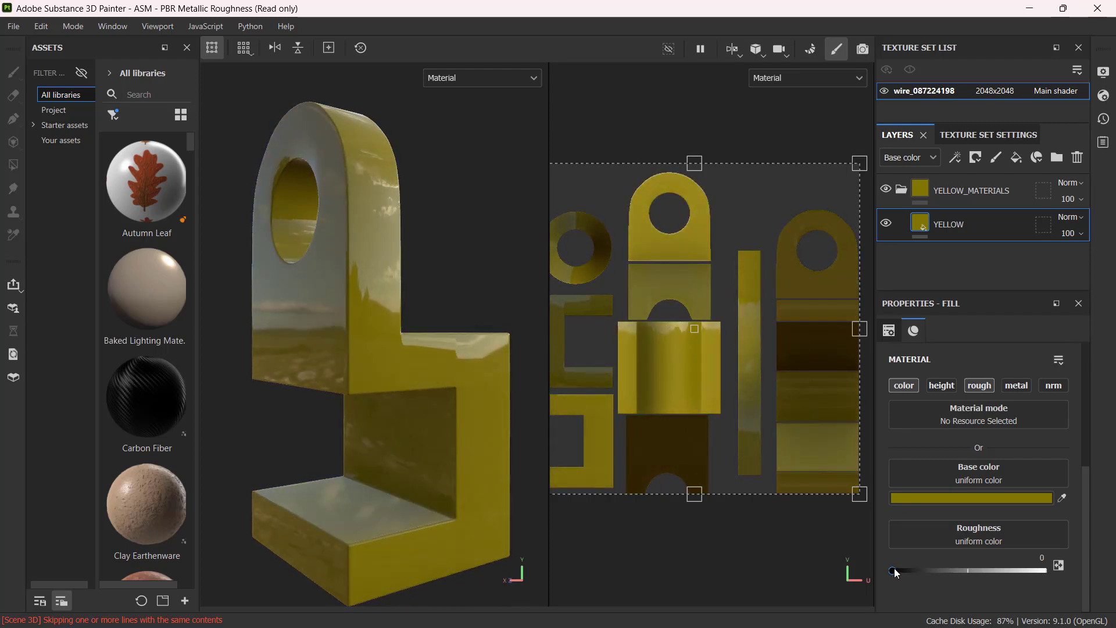
- Try intermediate roughness values on the YELLOW layer, raising it to about 0.5 and lowering it to 0.3209
left_click_drag(895, 571, 968, 577)
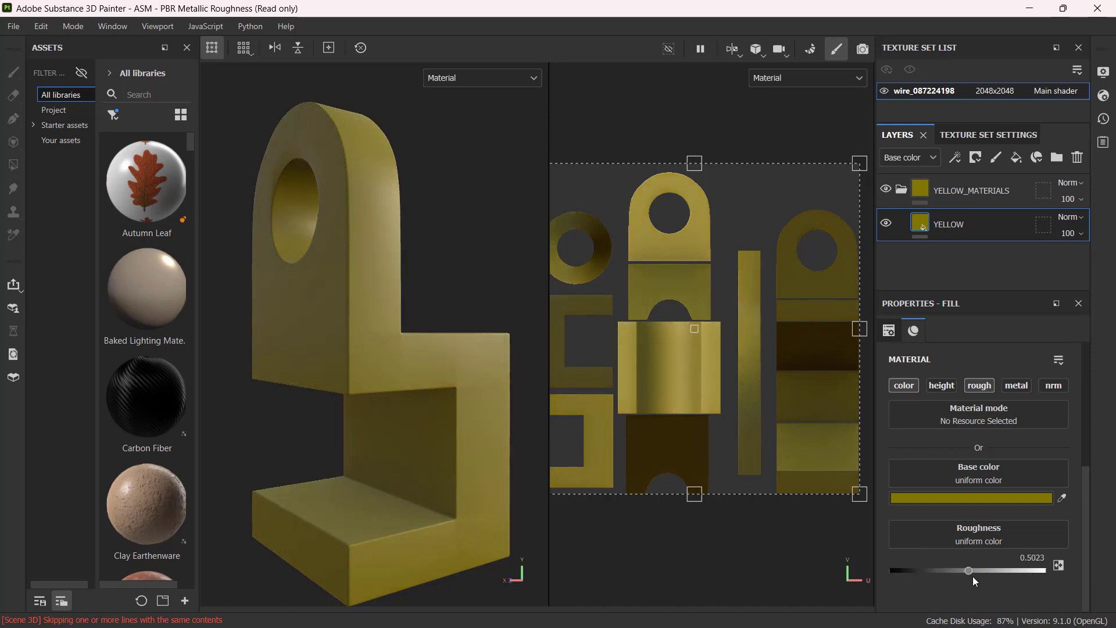
double_click(1030, 555)
type("5")
key("Return")
left_click_drag(960, 567, 939, 567)
left_click_drag(371, 356, 301, 377, "alt")
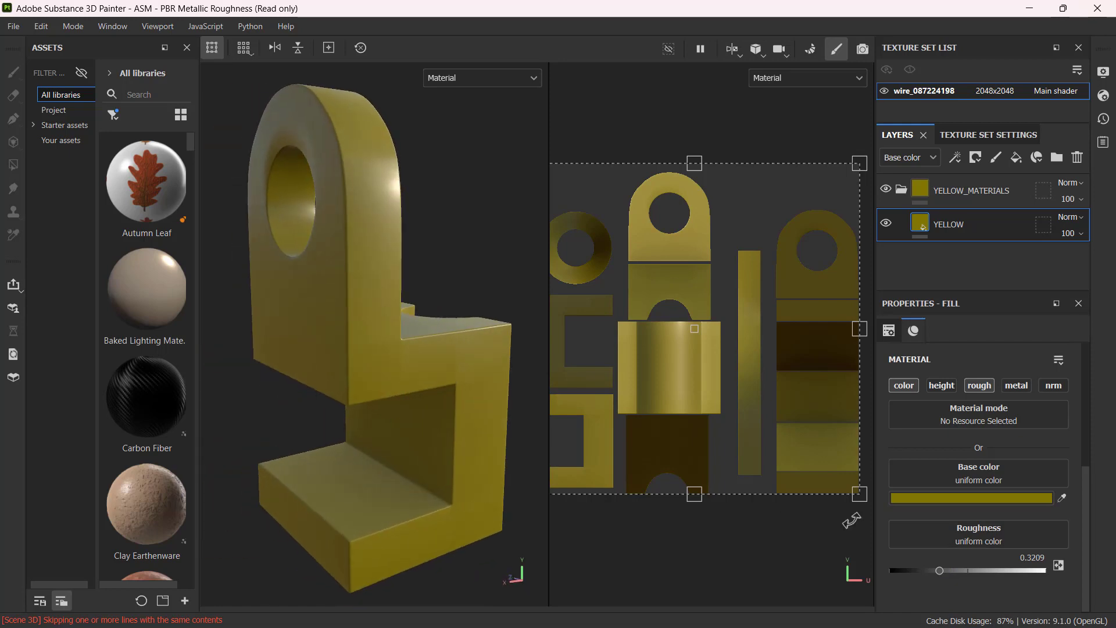
- Search the texture resources for "grunge" to drive the YELLOW layer's roughness channel
left_click(985, 539)
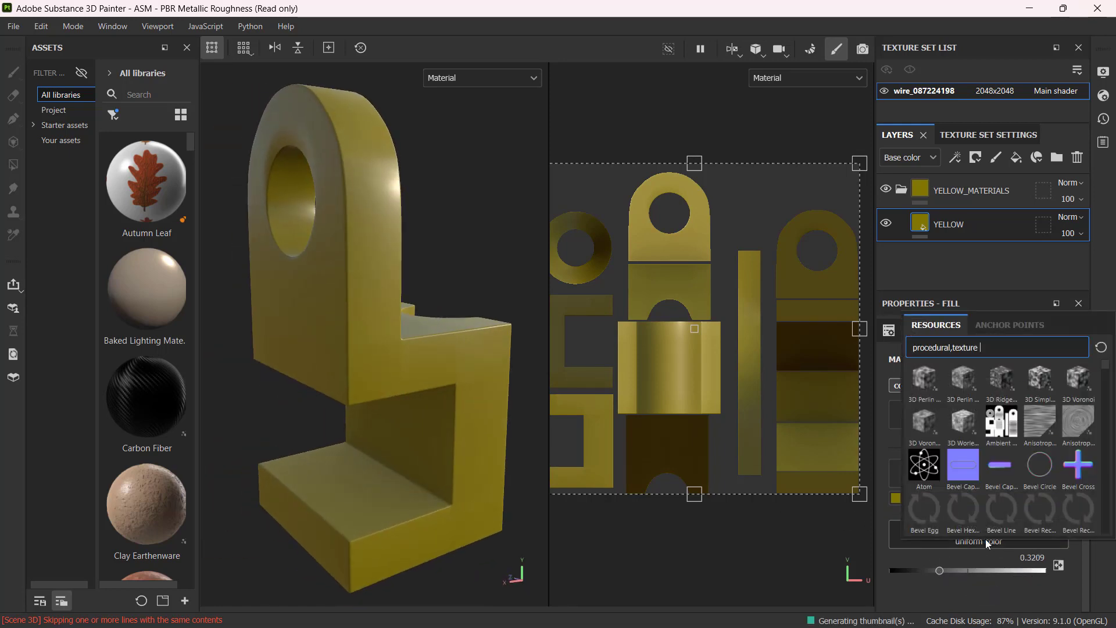
mouse_move(1001, 403)
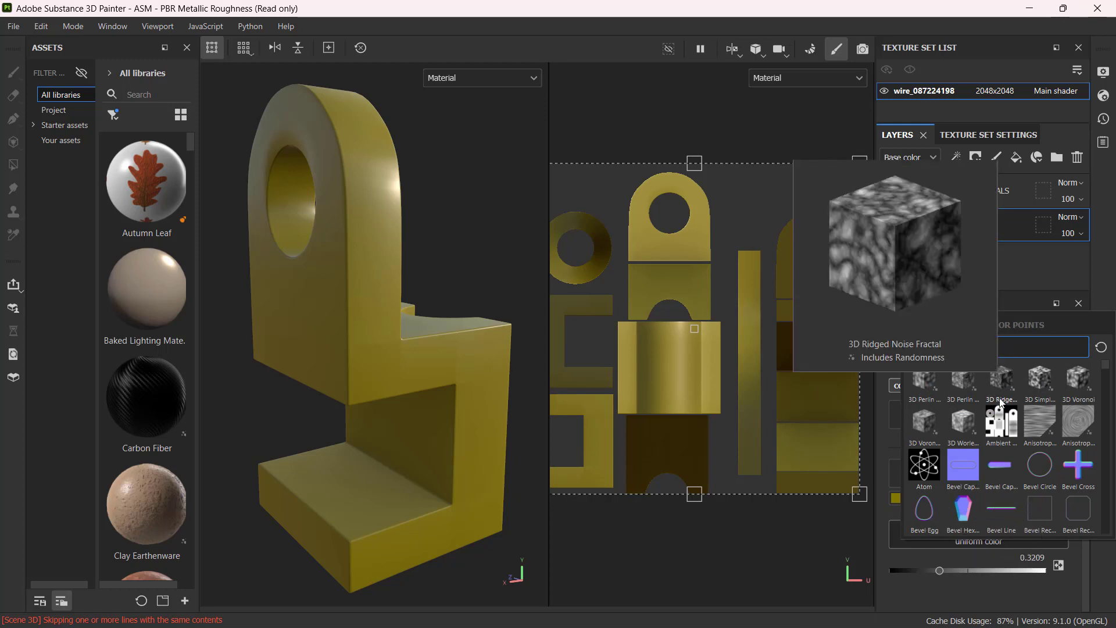
scroll(999, 398, "down", 10)
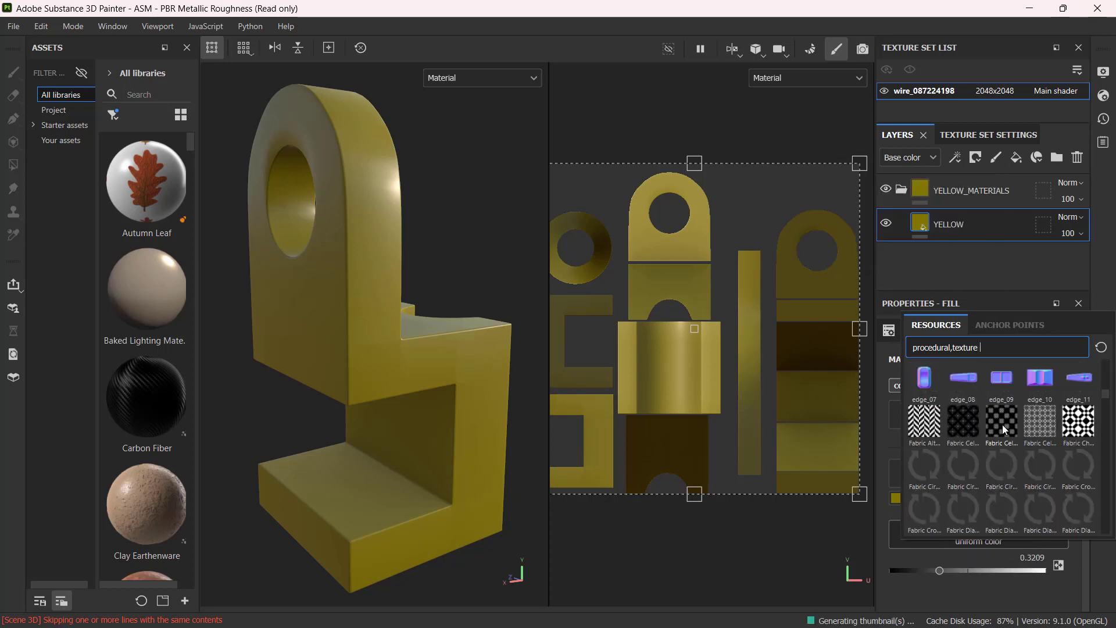
scroll(1002, 424, "up", 8)
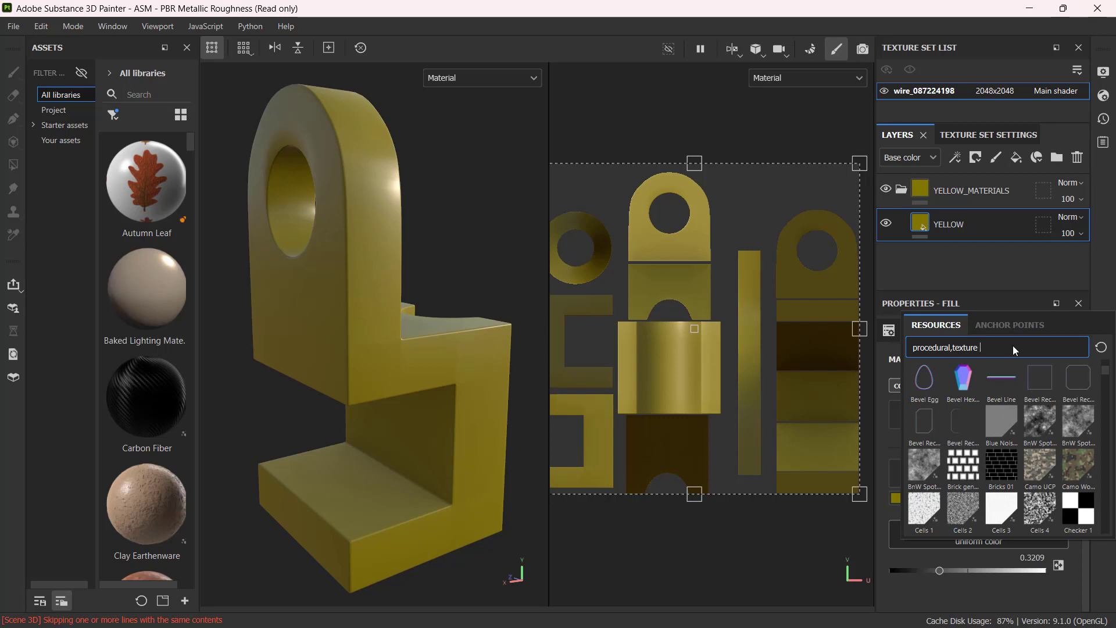
key("ctrl+a")
key("BackSpace")
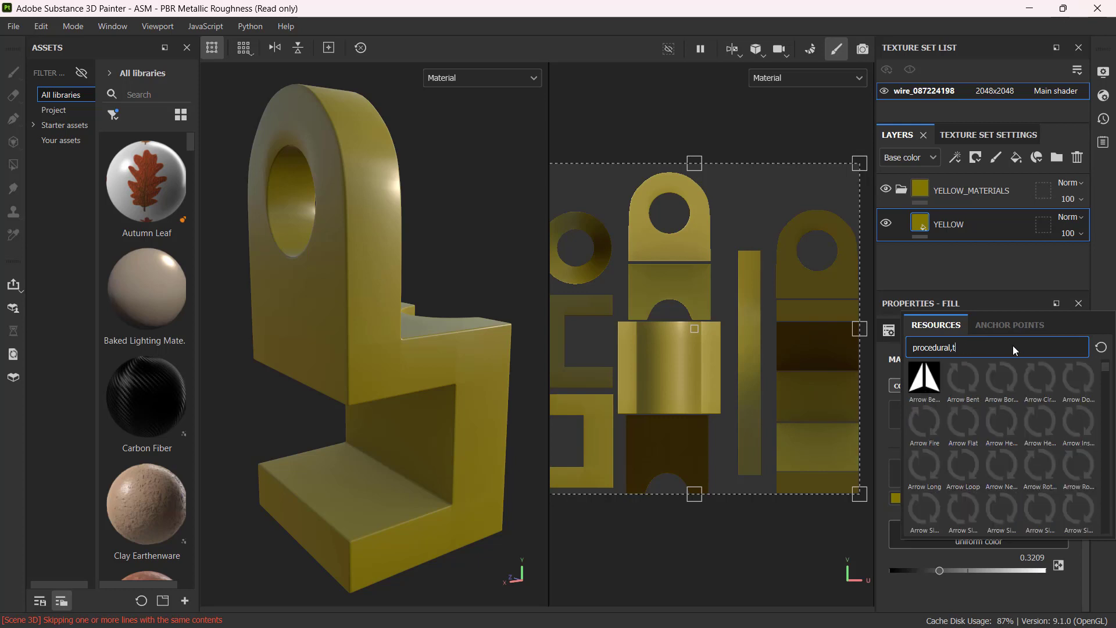
type("grunge")
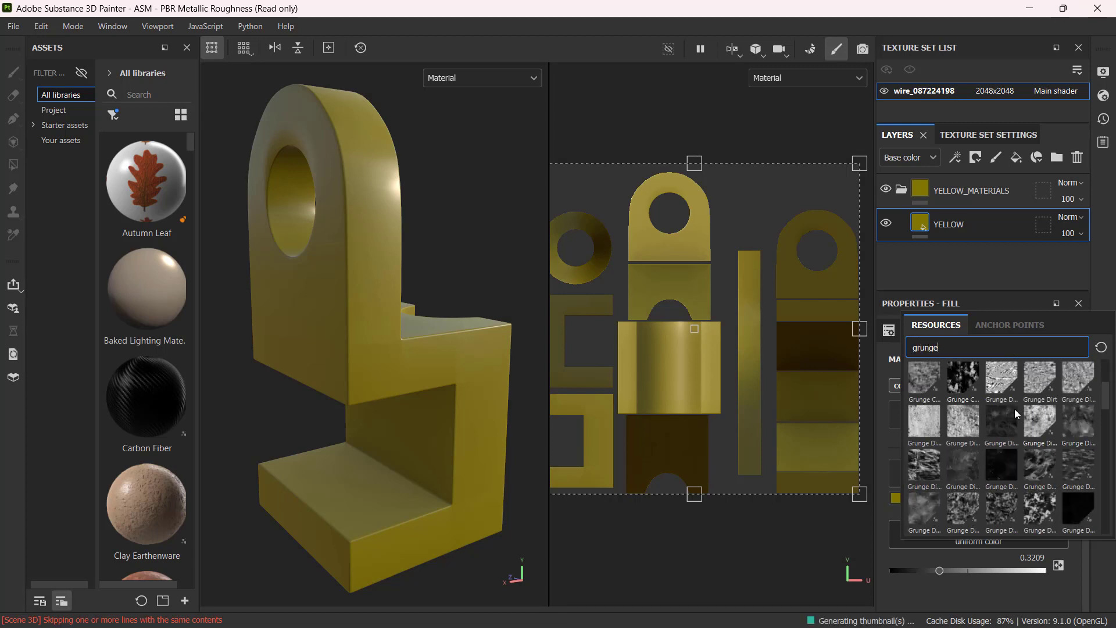
- Assign the Grunge Cobweb texture to the YELLOW layer's roughness and inspect the part under rotated lighting
scroll(1009, 406, "down", 3)
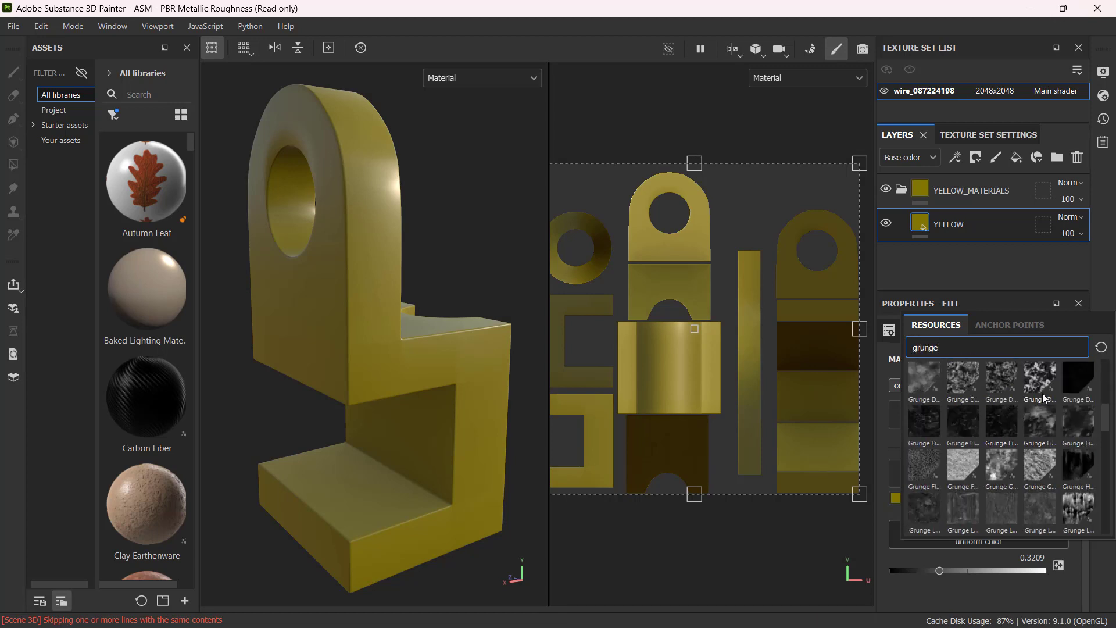
scroll(1043, 407, "up", 2)
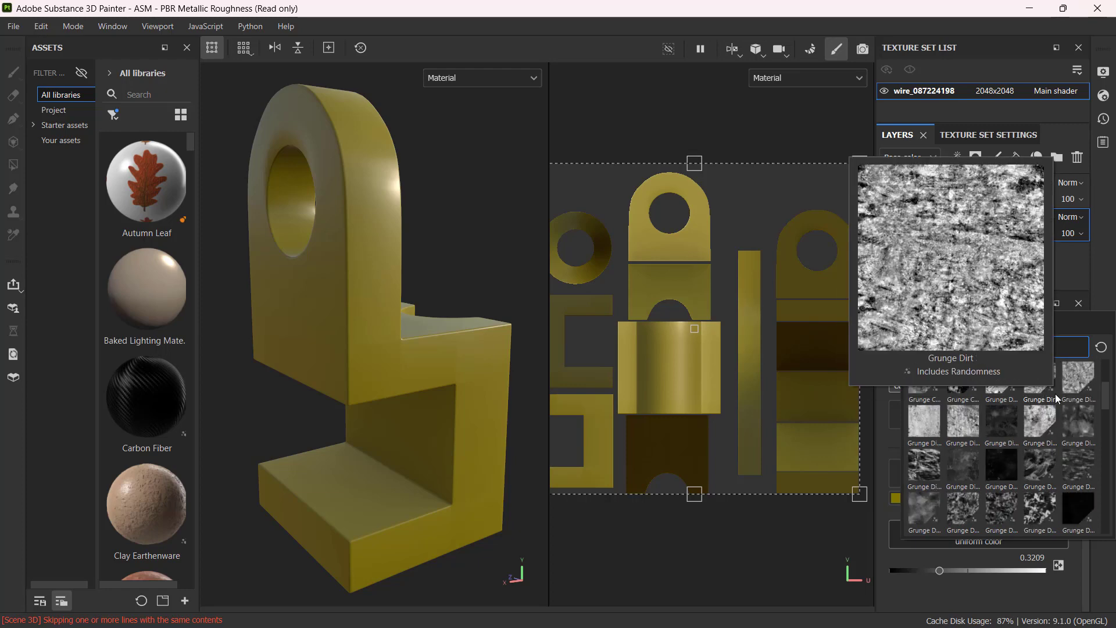
mouse_move(1068, 424)
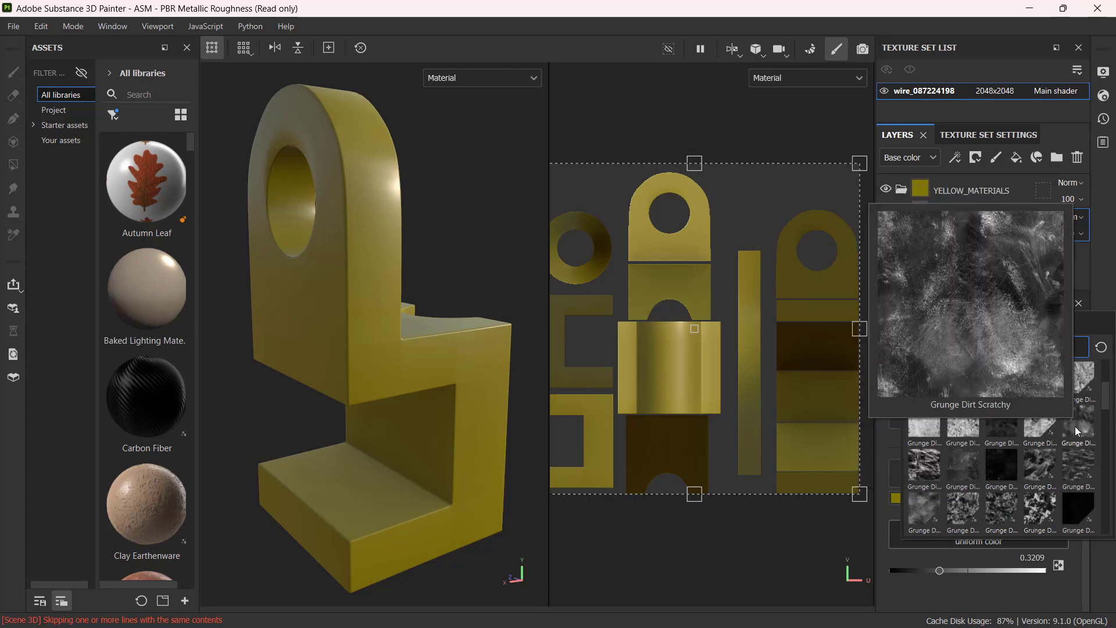
scroll(1075, 427, "up", 3)
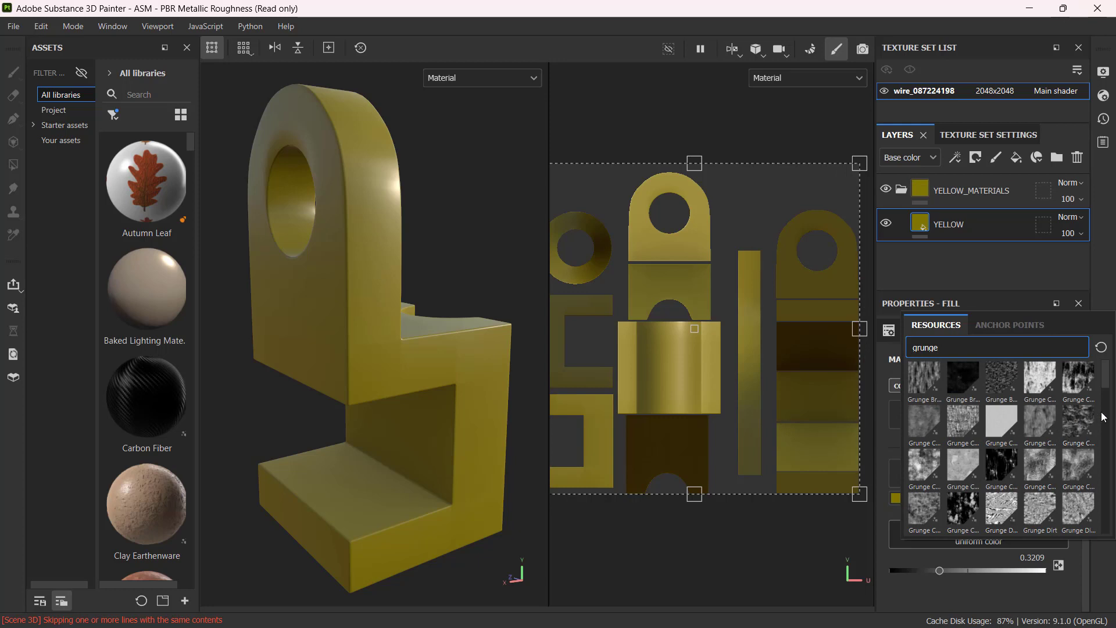
left_click(1086, 425)
mouse_move(1081, 380)
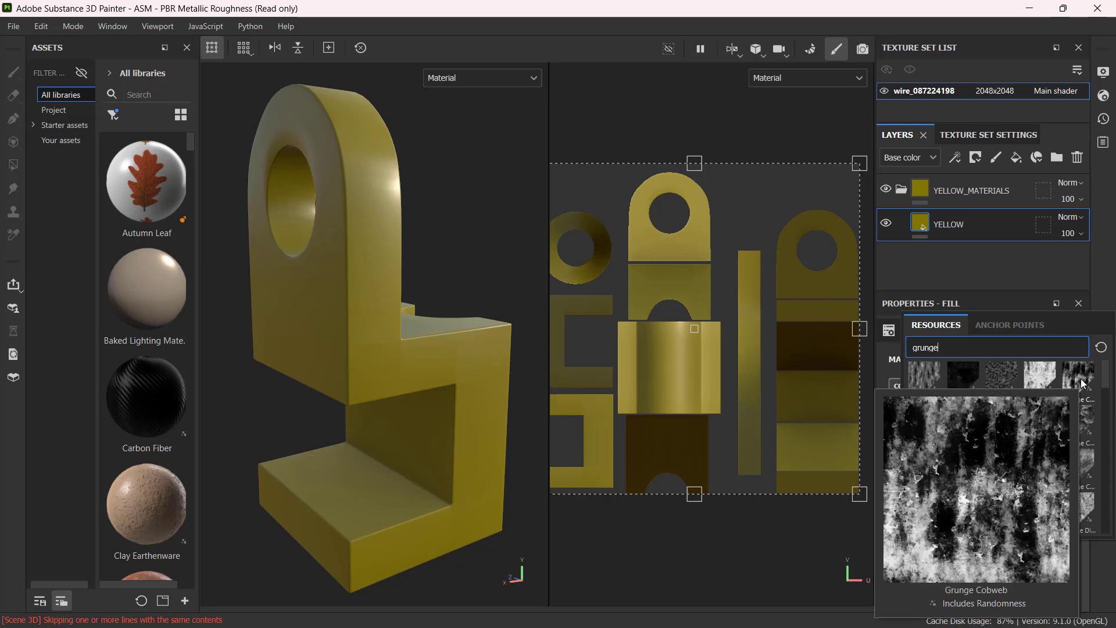
left_click(1079, 378)
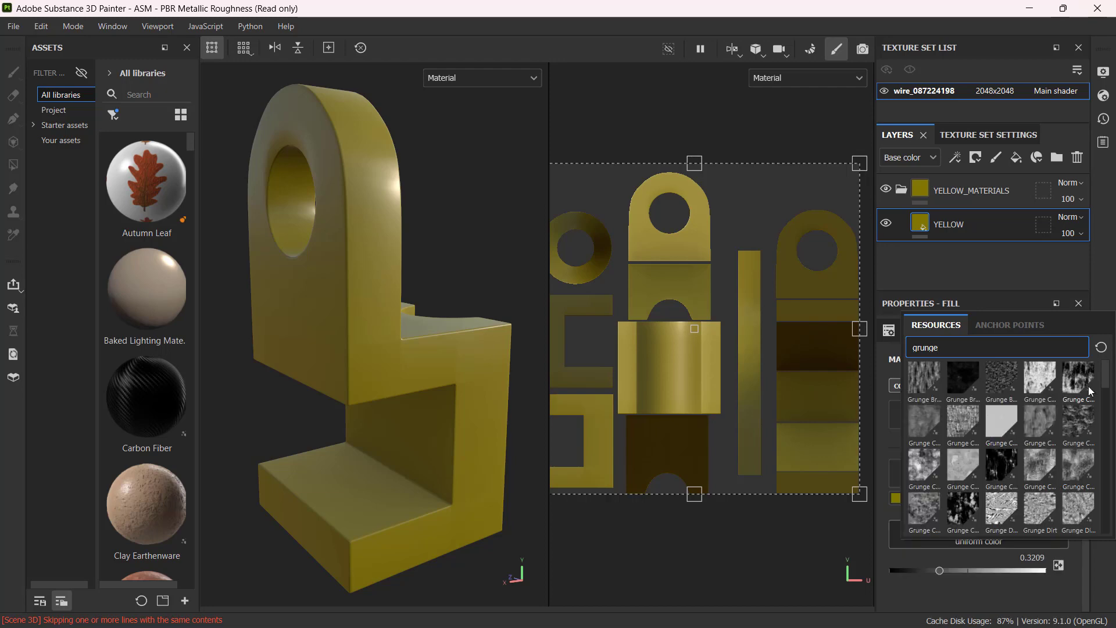
mouse_move(1082, 387)
left_click(1079, 383)
left_click_drag(291, 288, 402, 297, "alt")
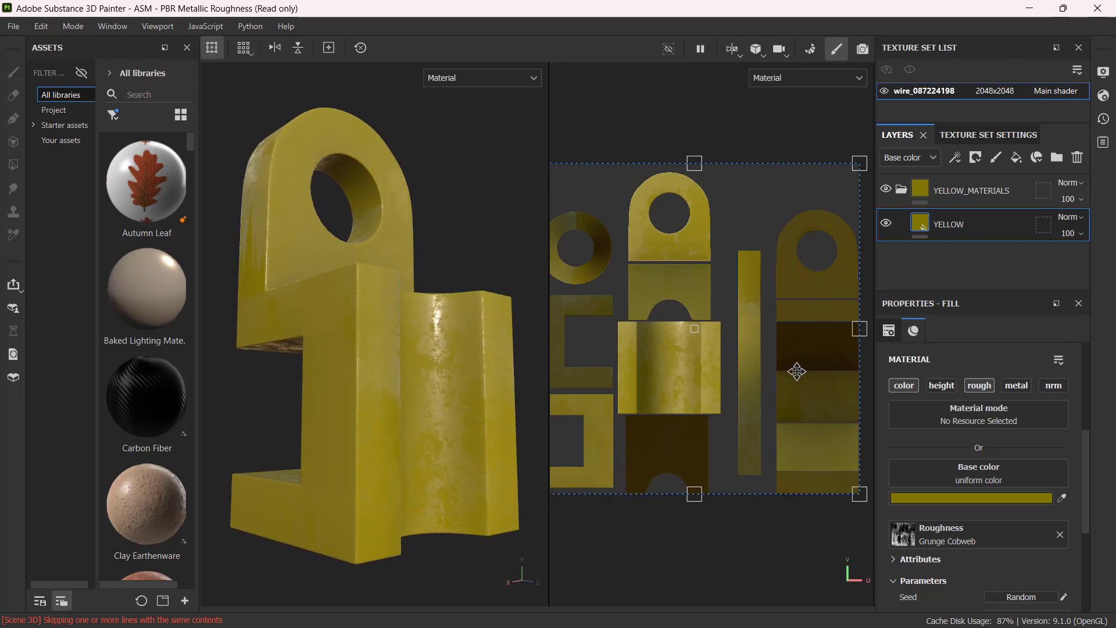
mouse_move(796, 370)
right_mouse_down("shift")
mouse_move(709, 374)
mouse_move(777, 365)
right_mouse_up("shift")
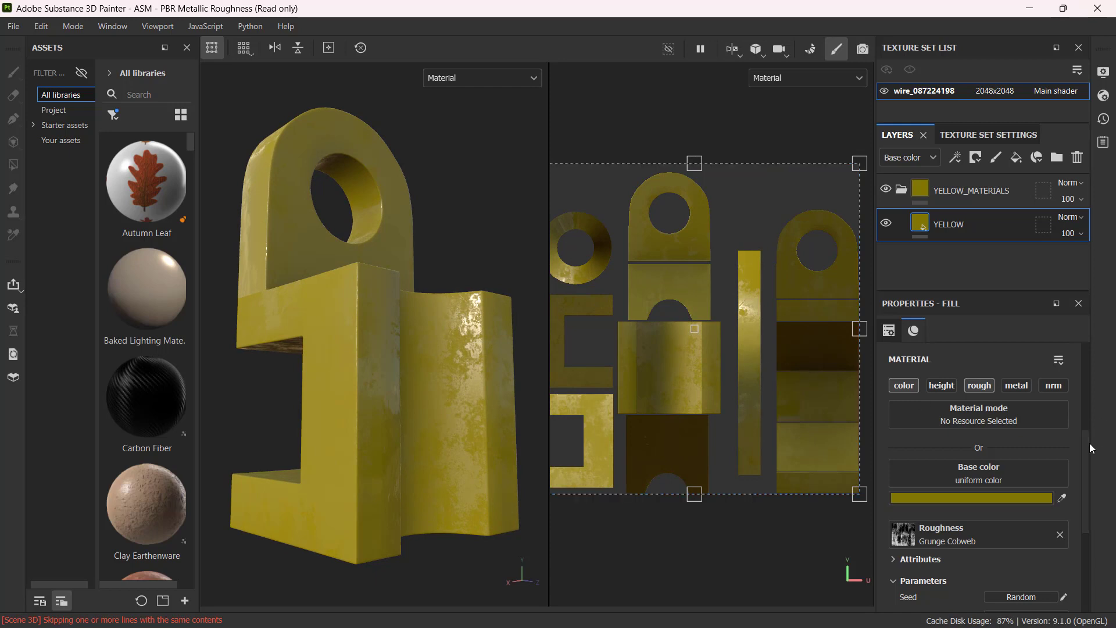
- Set the Grunge Cobweb roughness texture's balance to 0.35 and contrast to 0.05
left_click_drag(1089, 443, 1084, 487)
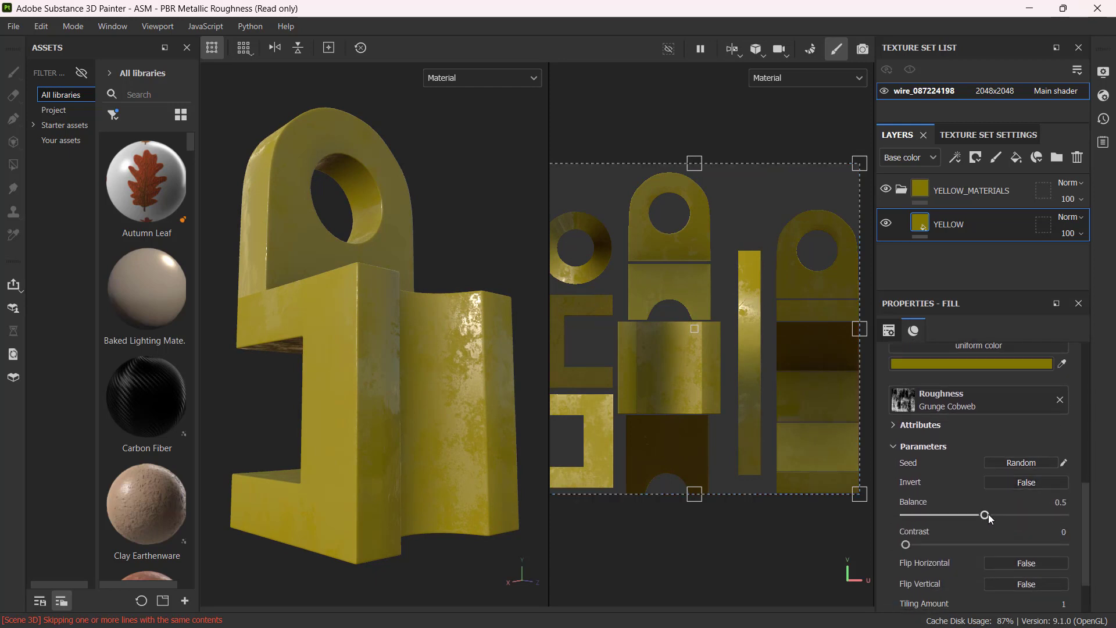
left_click_drag(988, 514, 960, 483)
left_click_drag(907, 545, 913, 521)
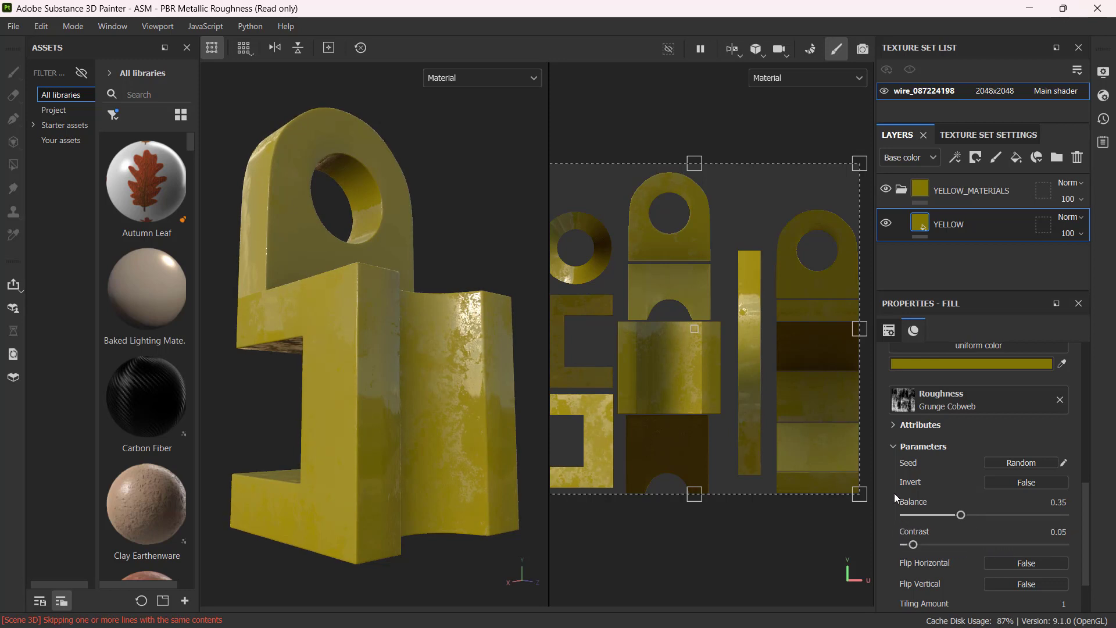
left_click_drag(380, 240, 405, 286, "alt")
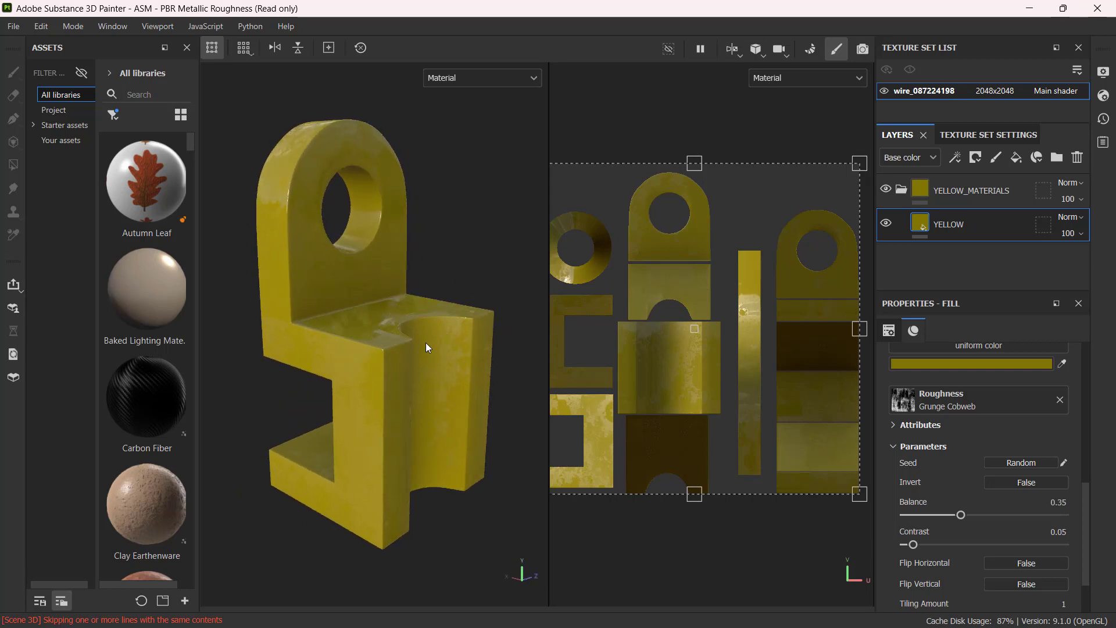
- Display the roughness channel in the viewports and set the Grunge Cobweb roughness texture's balance to 0.62 and contrast to 0.03
left_click(791, 80)
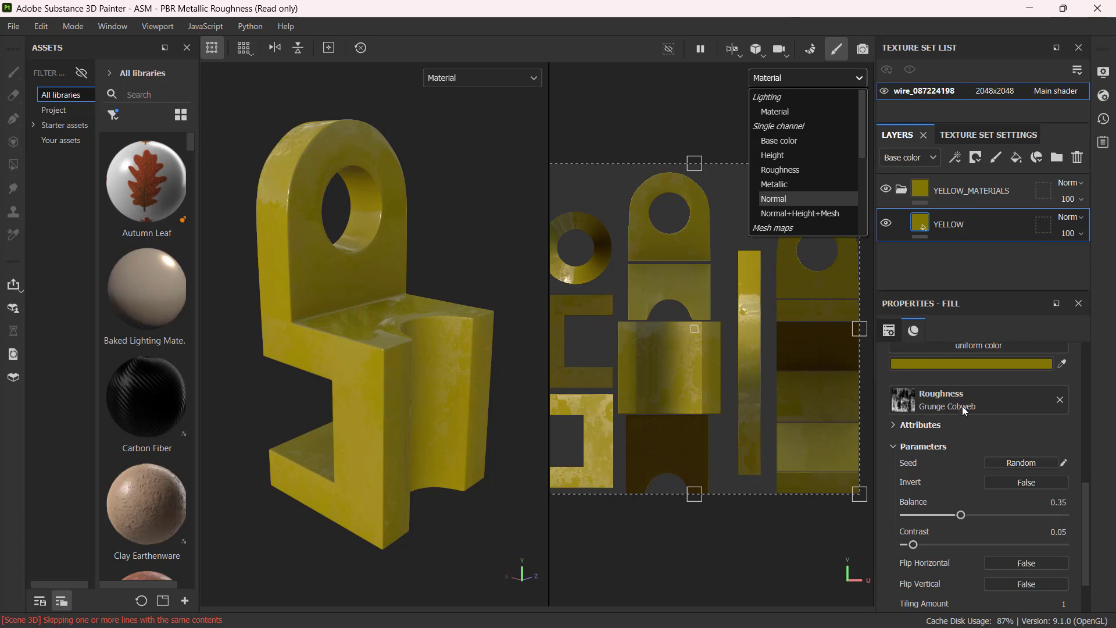
left_click(788, 169)
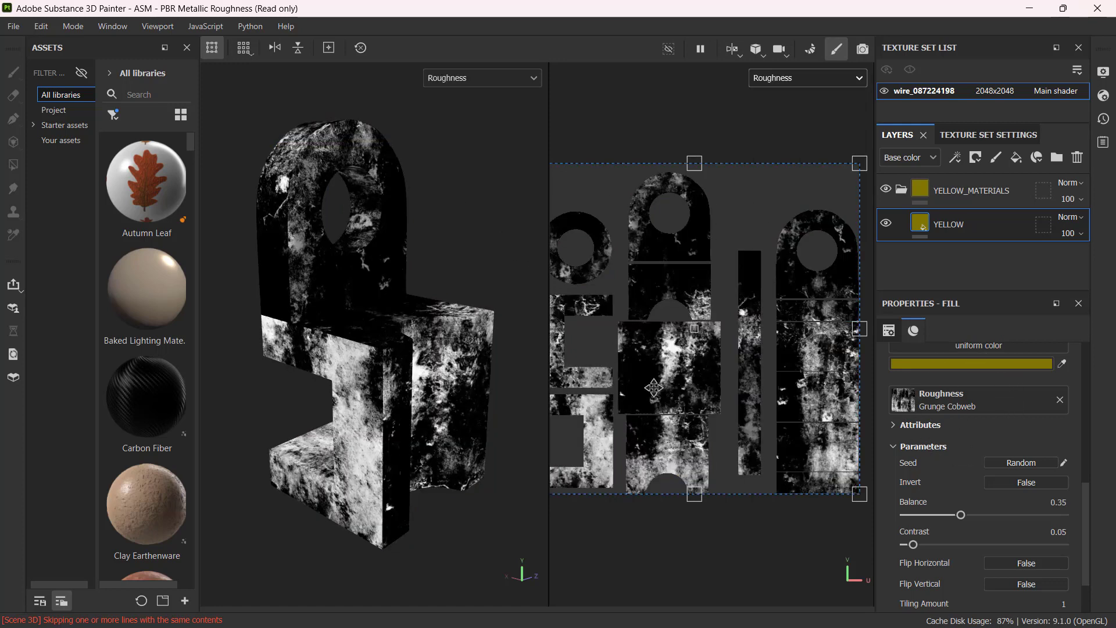
scroll(678, 325, "up", 1)
scroll(678, 326, "down", 2)
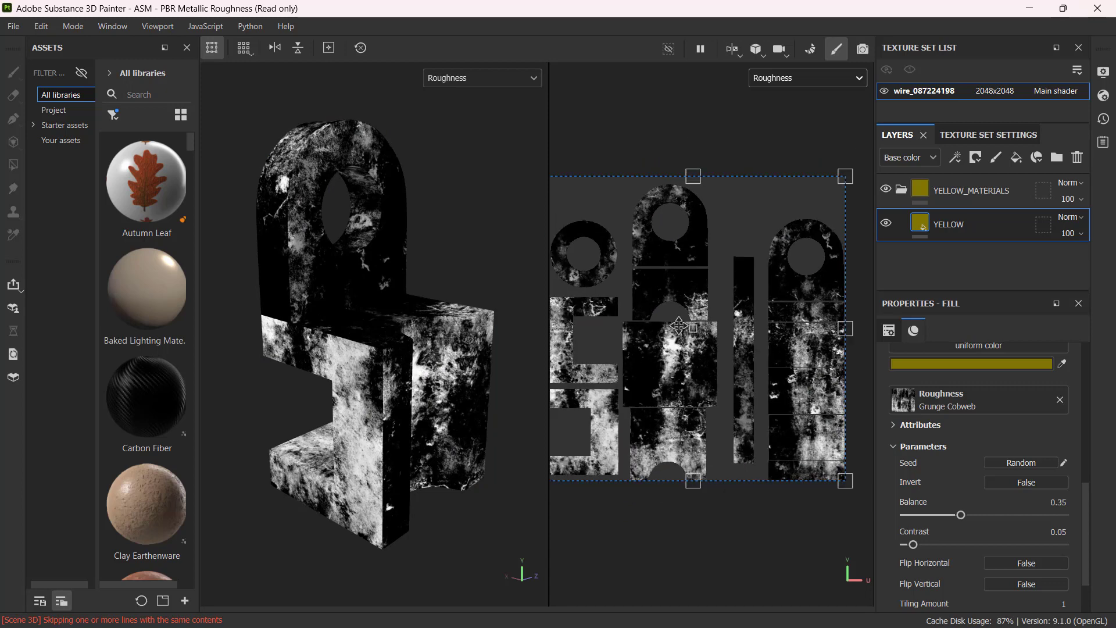
scroll(657, 372, "up", 1)
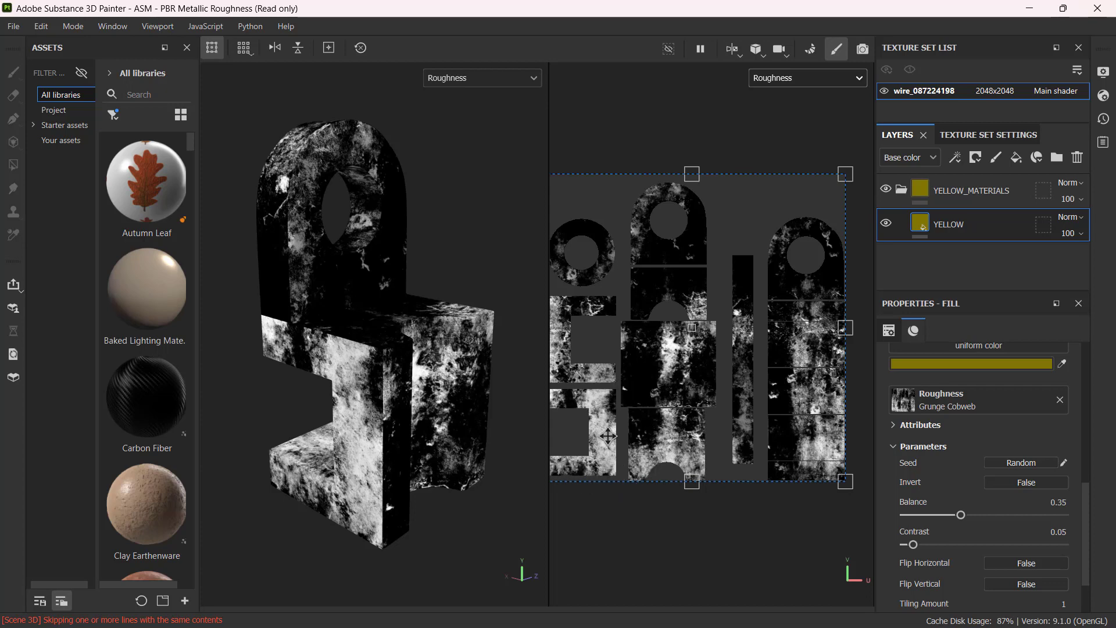
left_click_drag(964, 512, 997, 513)
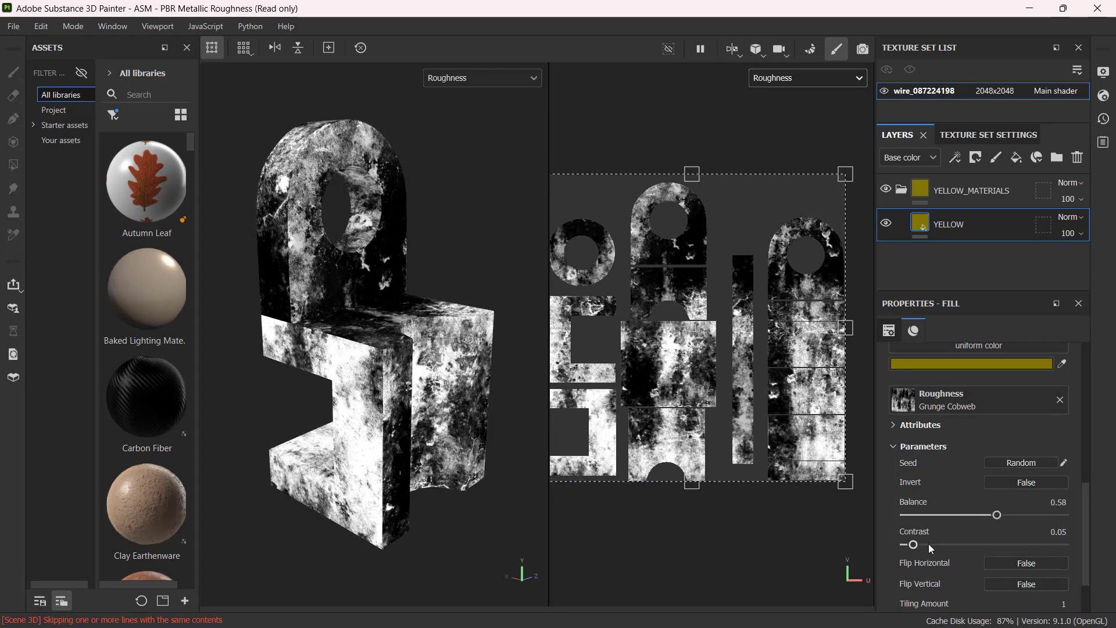
left_click_drag(914, 544, 910, 544)
left_click_drag(1002, 515, 1003, 514)
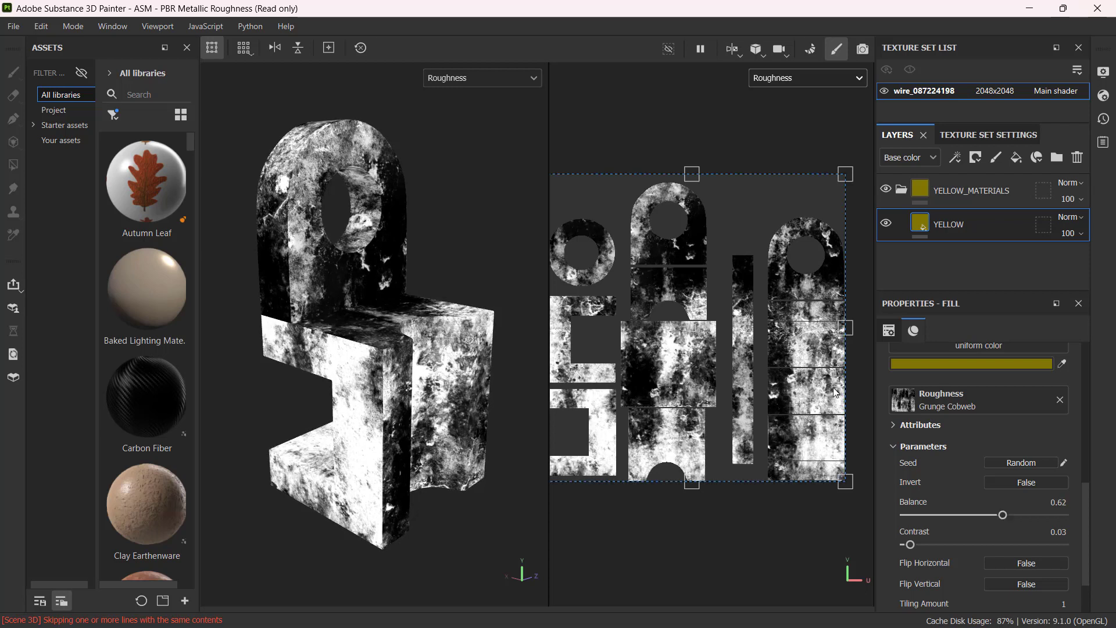
- Return the viewports to Material display and inspect the part from another angle under rotated lighting
left_click(813, 76)
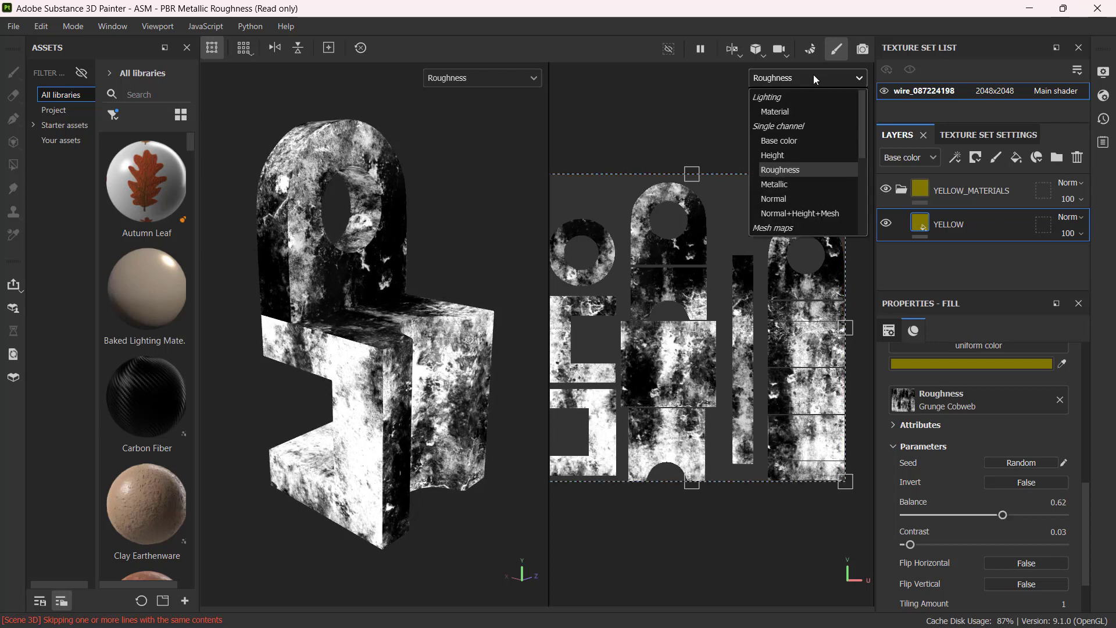
left_click(800, 112)
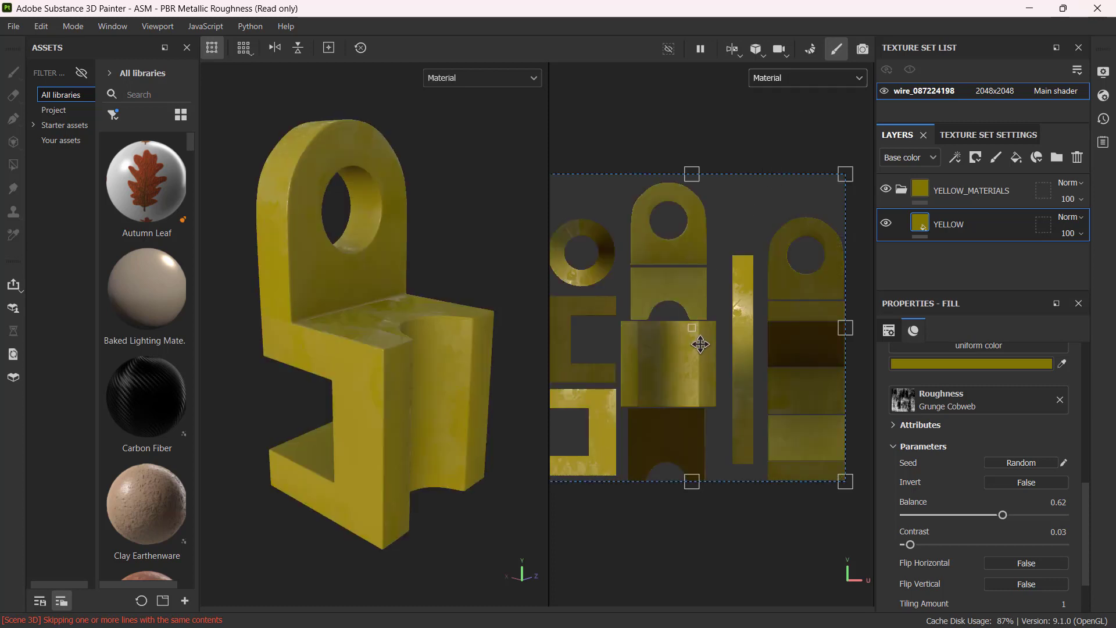
mouse_move(701, 338)
left_mouse_down("alt")
mouse_move(645, 345)
mouse_move(698, 341)
left_mouse_up("alt")
middle_click_drag(730, 326, 766, 331, "alt")
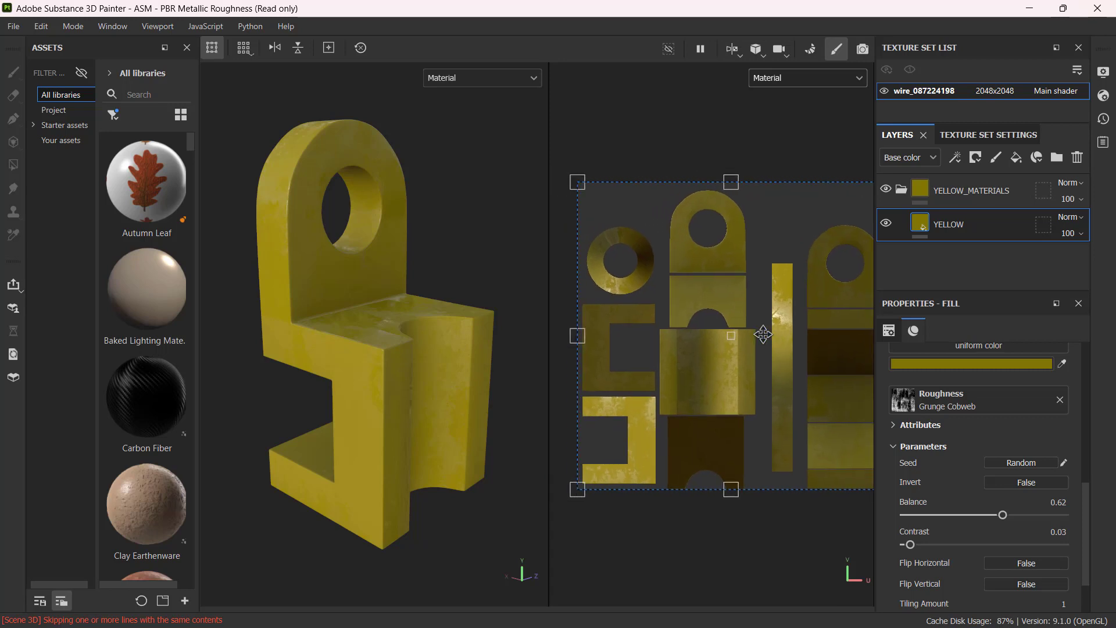
left_click_drag(416, 289, 380, 295, "alt")
right_click_drag(381, 295, 298, 279, "shift")
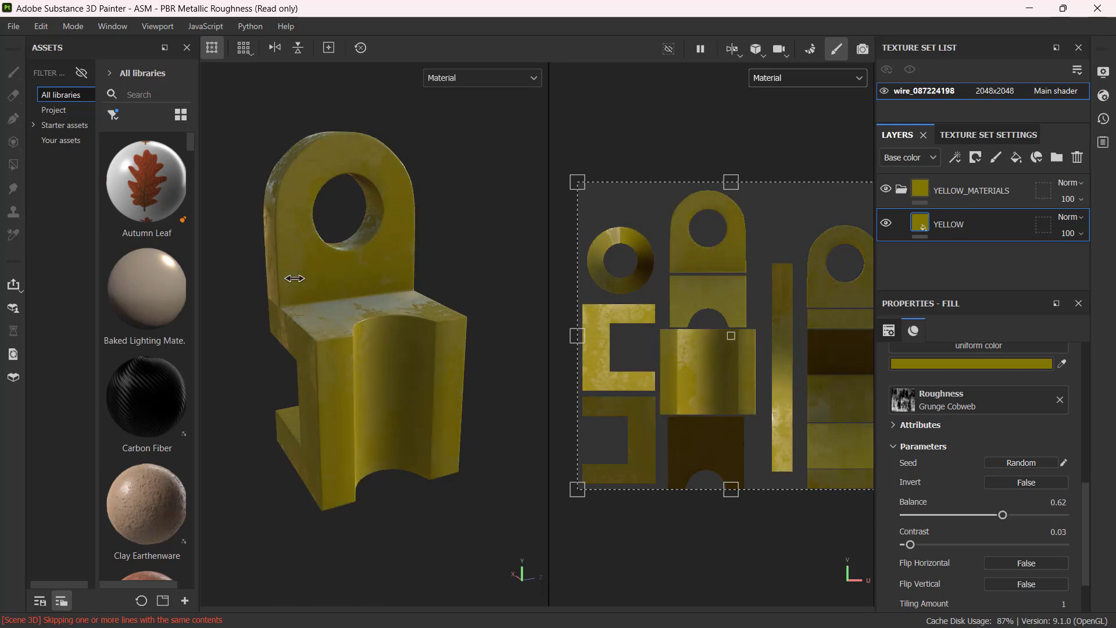
left_click_drag(281, 319, 325, 360, "alt")
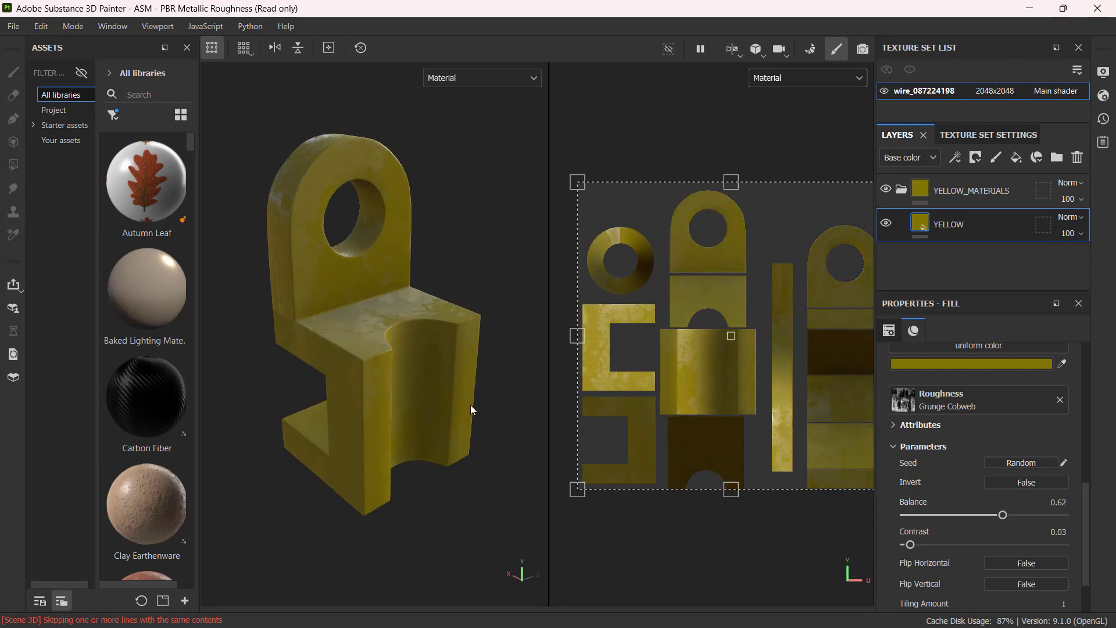
- Enable the metallic channel on the YELLOW layer and raise its metallic value to 1
left_click(895, 446)
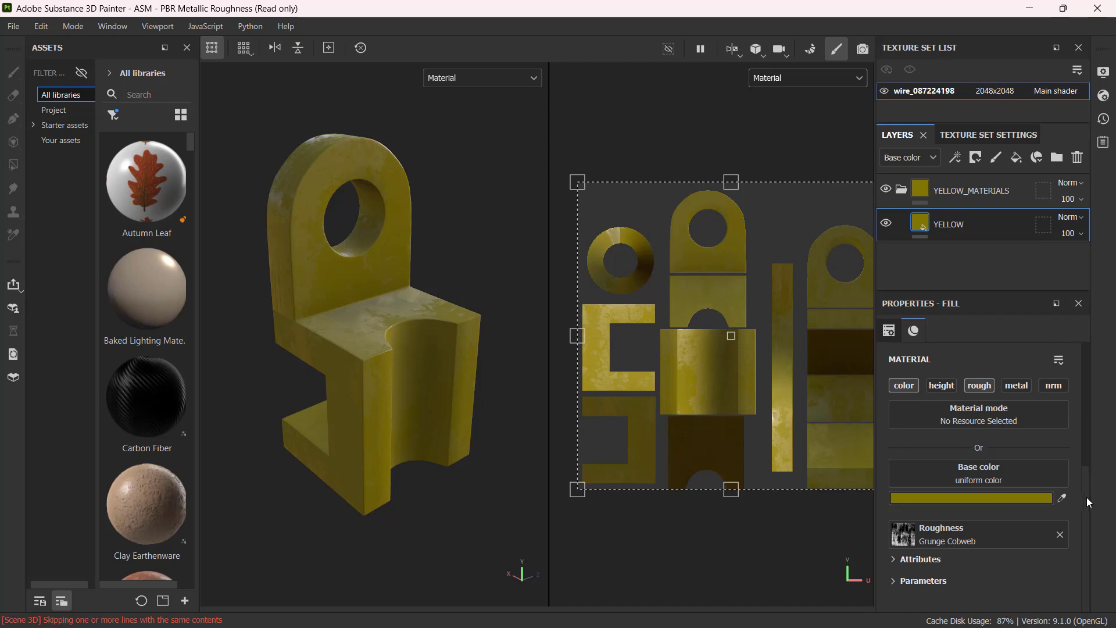
left_click(1016, 385)
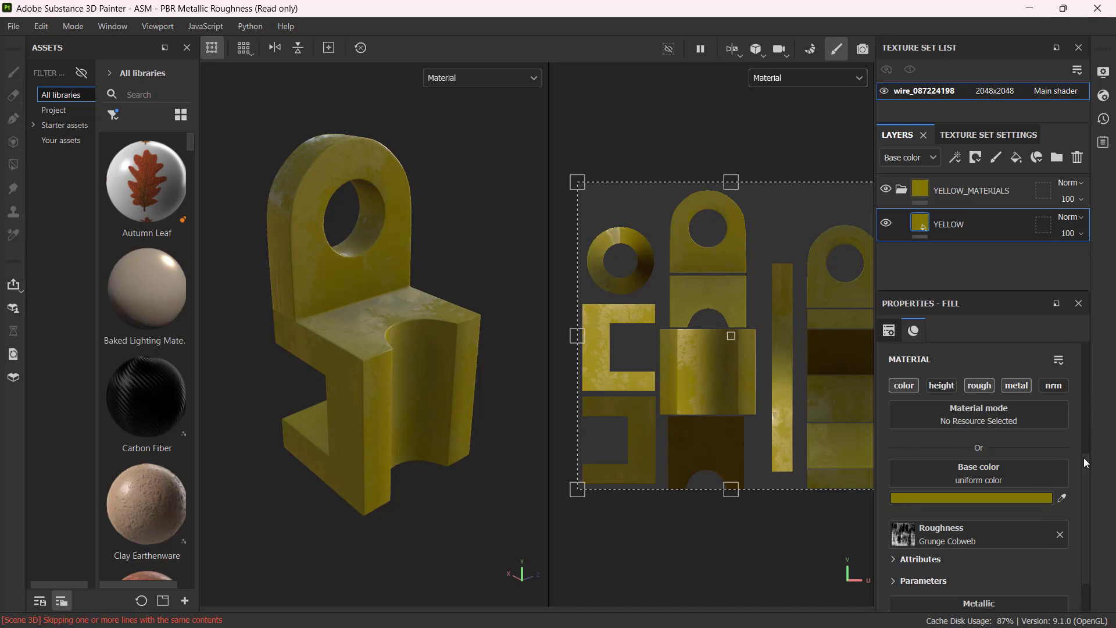
left_click_drag(1086, 462, 1091, 518)
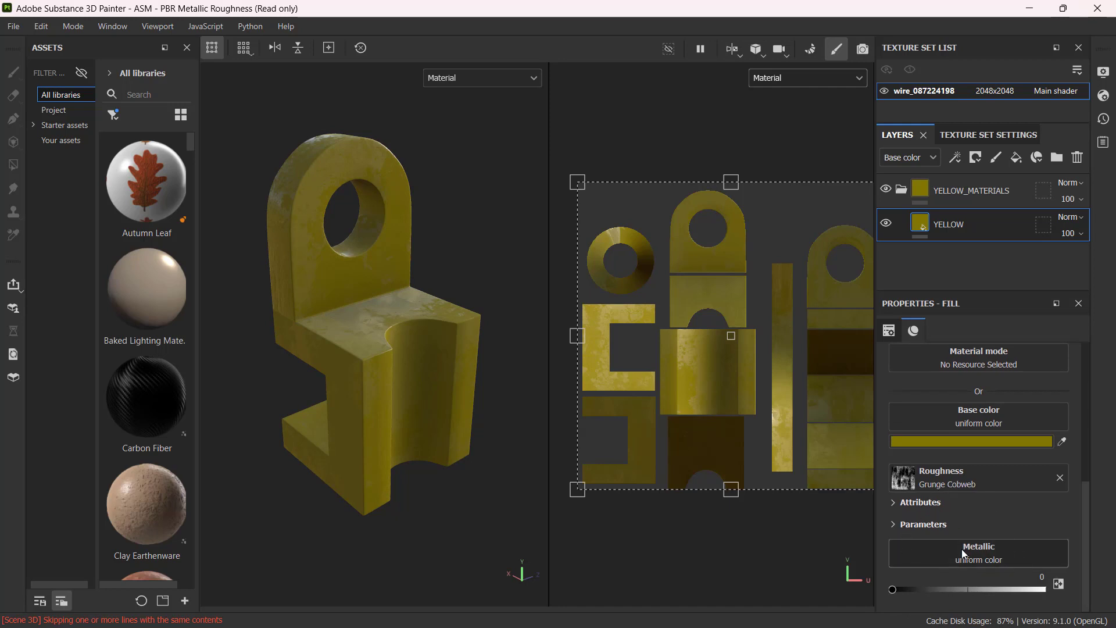
left_click(893, 592)
left_click_drag(891, 589, 1042, 598)
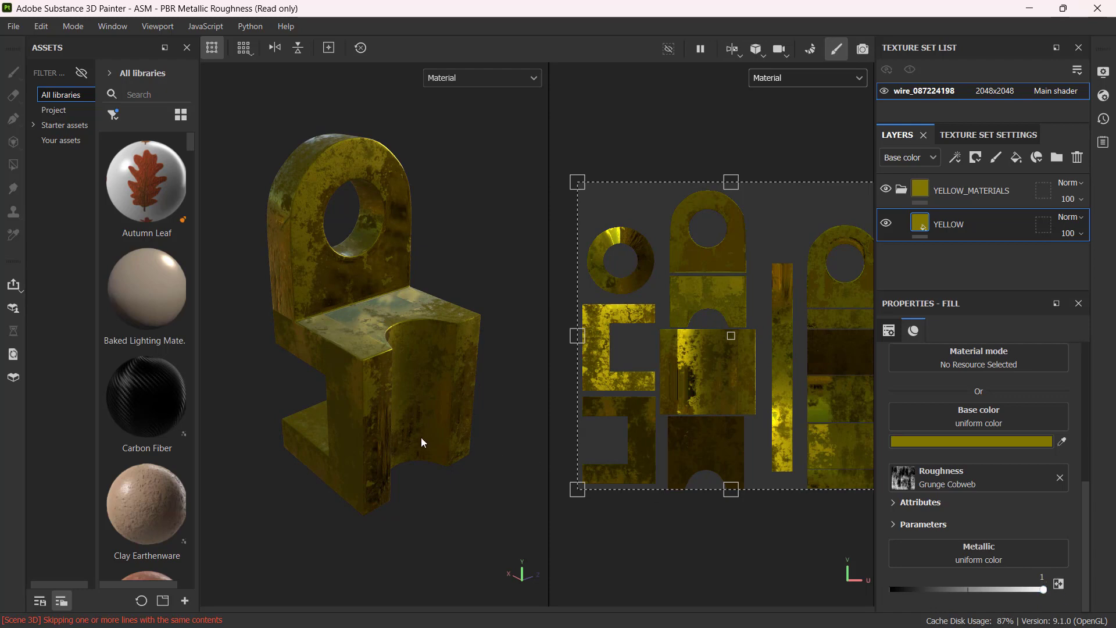
- Inspect the fully metallic part under rotated lighting and reset the YELLOW layer's metallic value to 0
left_click_drag(424, 443, 394, 326, "alt")
scroll(357, 310, "up", 1)
mouse_move(394, 326)
right_mouse_down("shift")
mouse_move(316, 323)
mouse_move(423, 336)
right_mouse_up("shift")
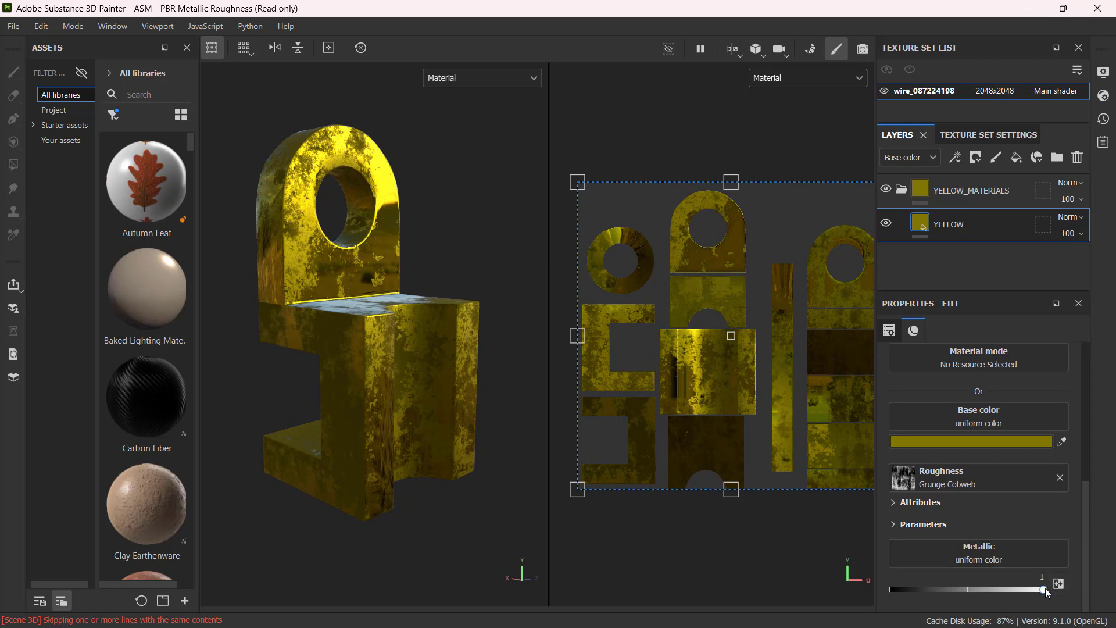
left_click_drag(1045, 588, 795, 594)
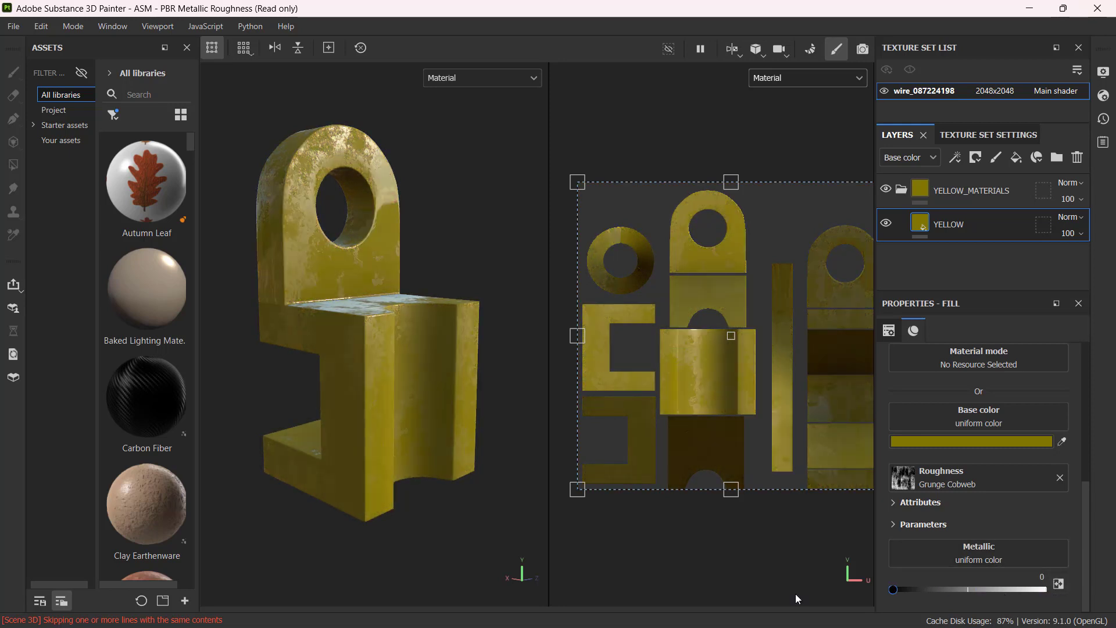
- Search the texture resources for "grunge dirt" and assign Grunge Concrete Dirty to the YELLOW layer's metallic channel
left_click(987, 558)
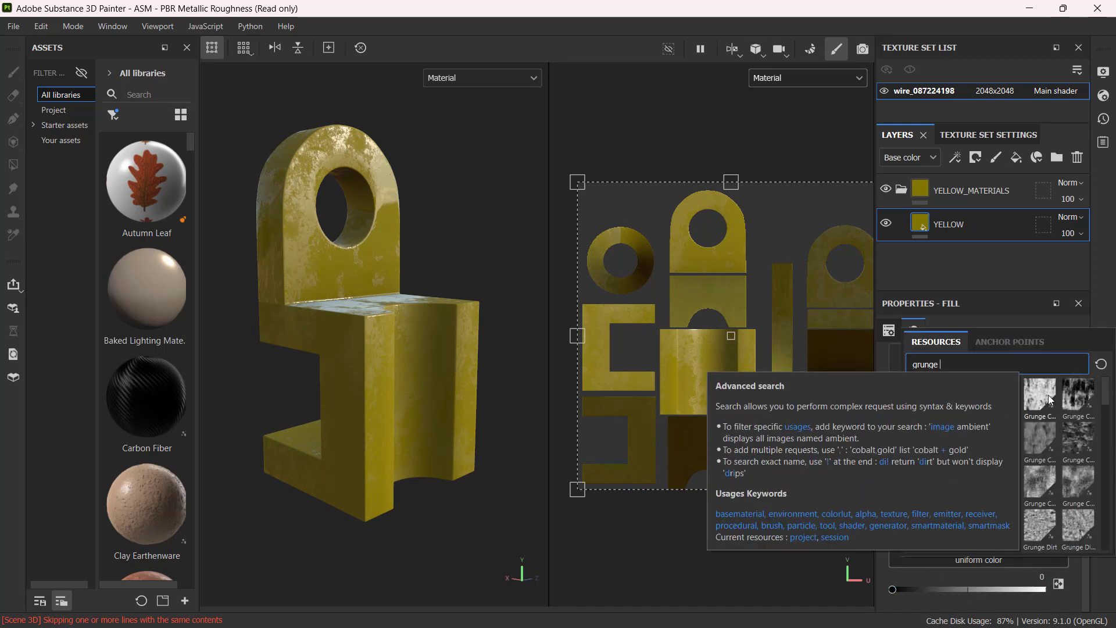
mouse_move(1053, 440)
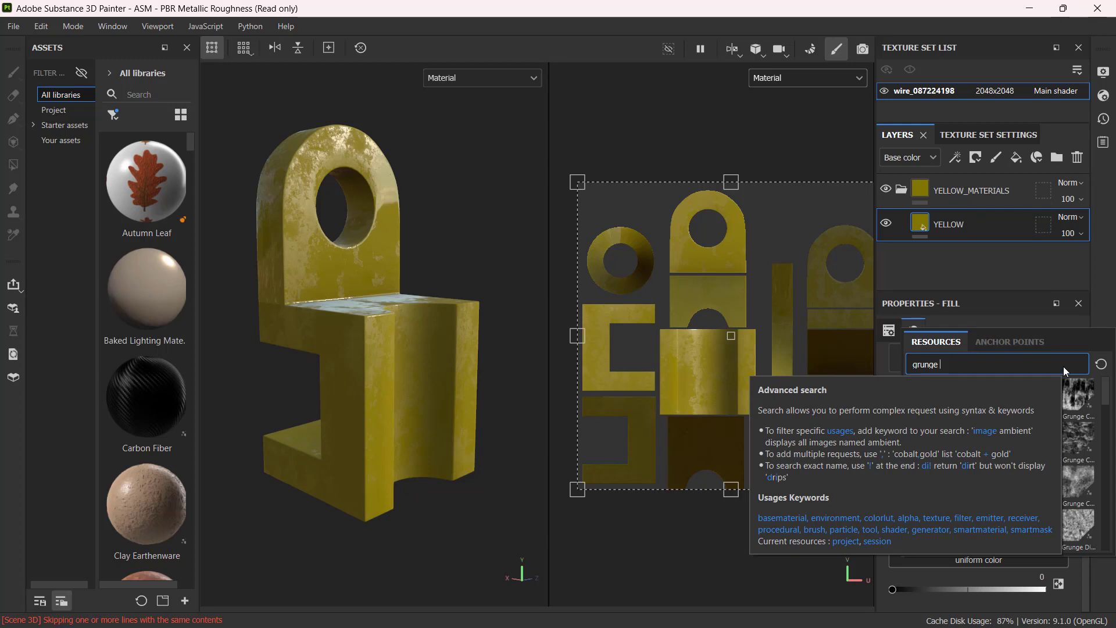
type("dirt")
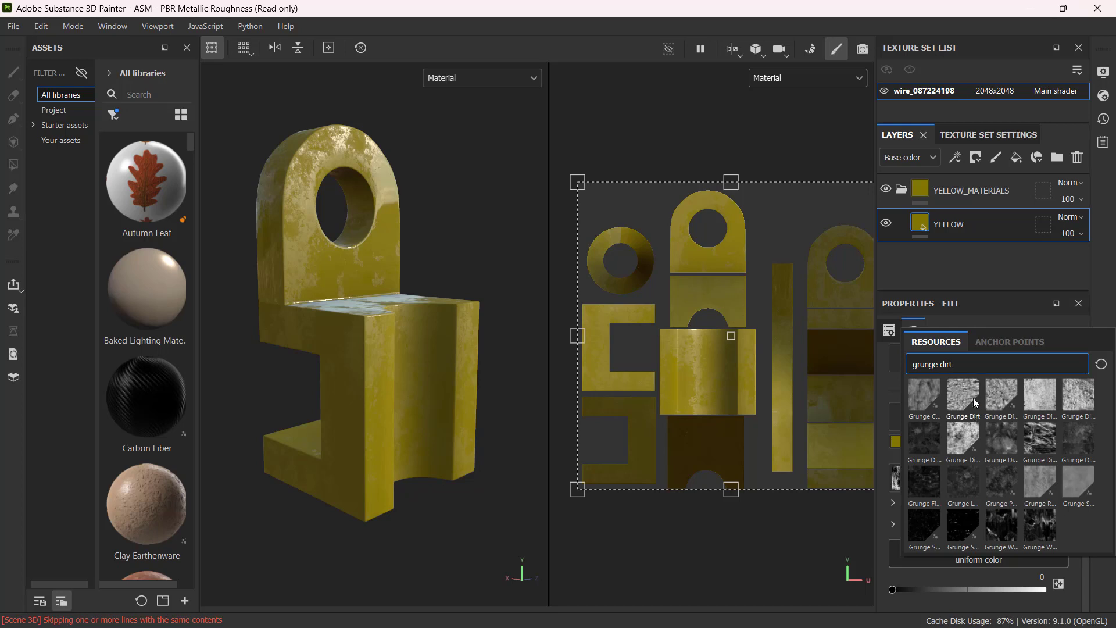
mouse_move(917, 395)
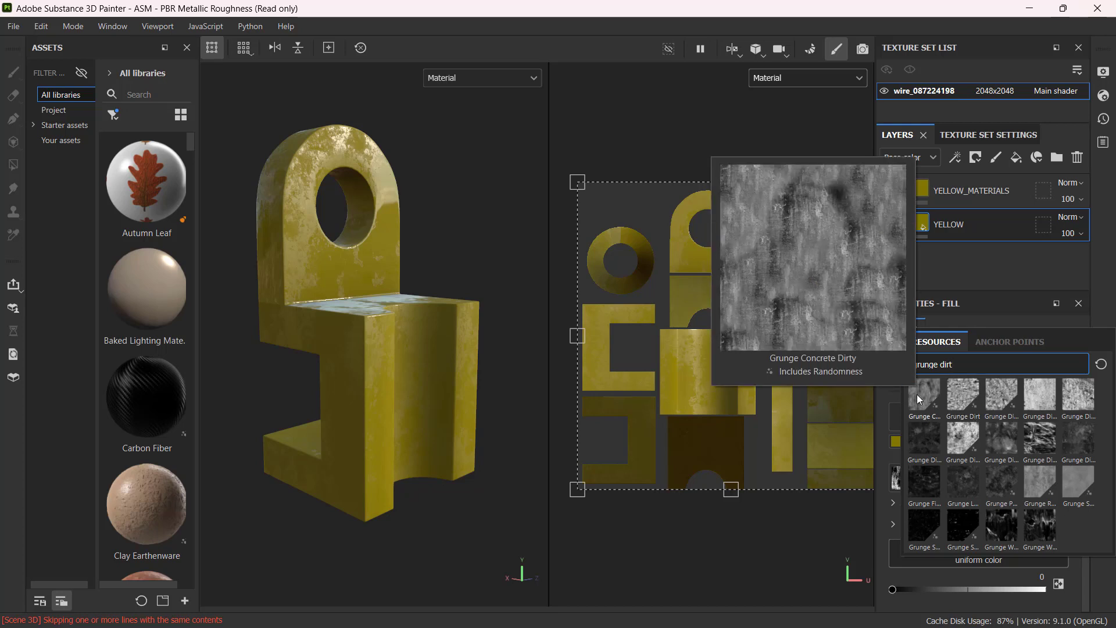
left_click(916, 394)
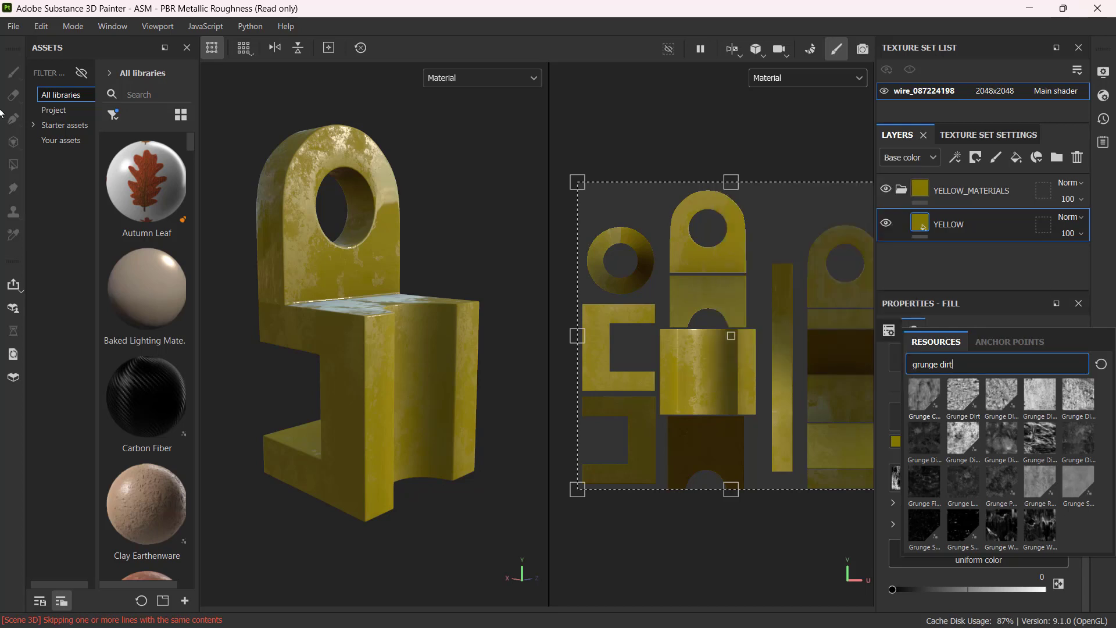
- Set the Grunge Concrete Dirty metallic texture's balance to 0.36 and contrast to 0.3, and inspect the part under rotated lighting
left_click_drag(447, 368, 414, 314, "alt")
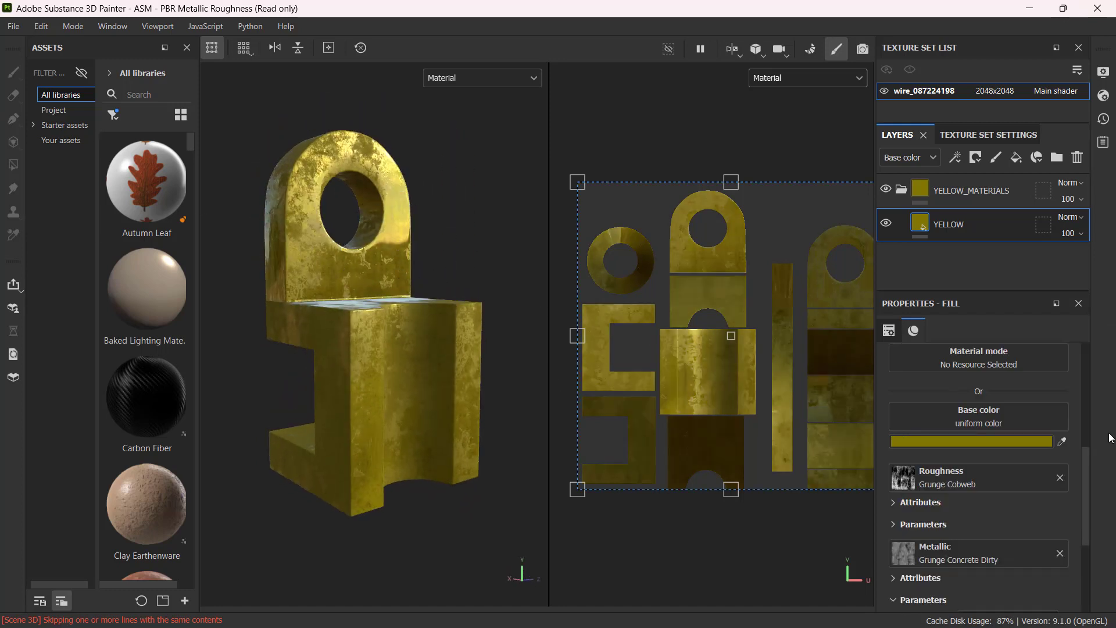
left_click_drag(1097, 490, 1104, 527)
left_click_drag(984, 468, 1020, 467)
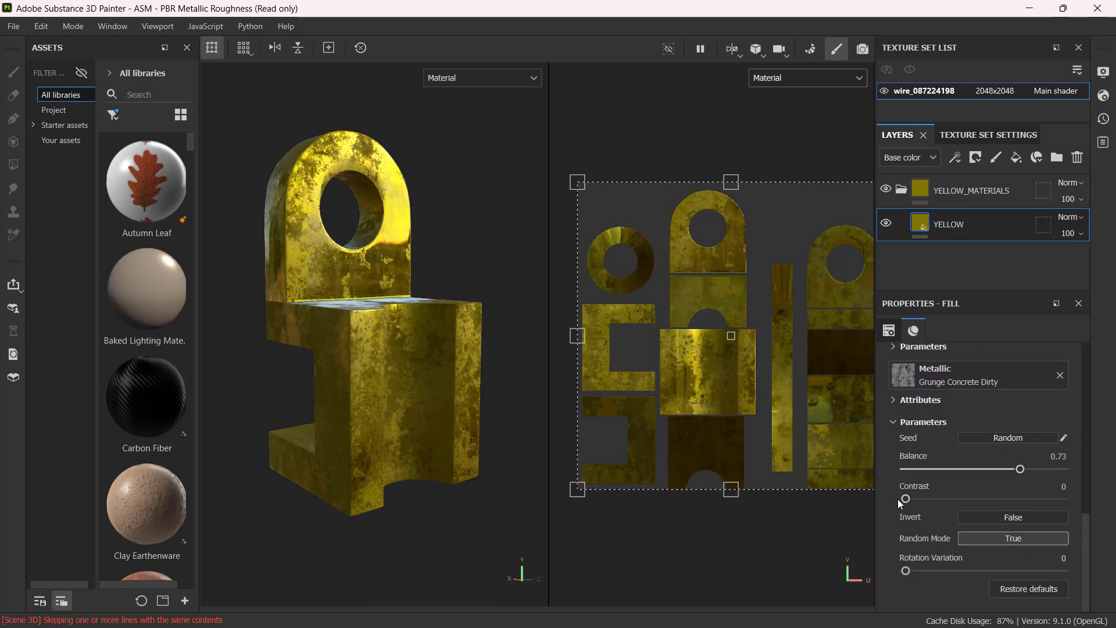
left_click_drag(908, 498, 950, 499)
left_click_drag(1020, 468, 953, 495)
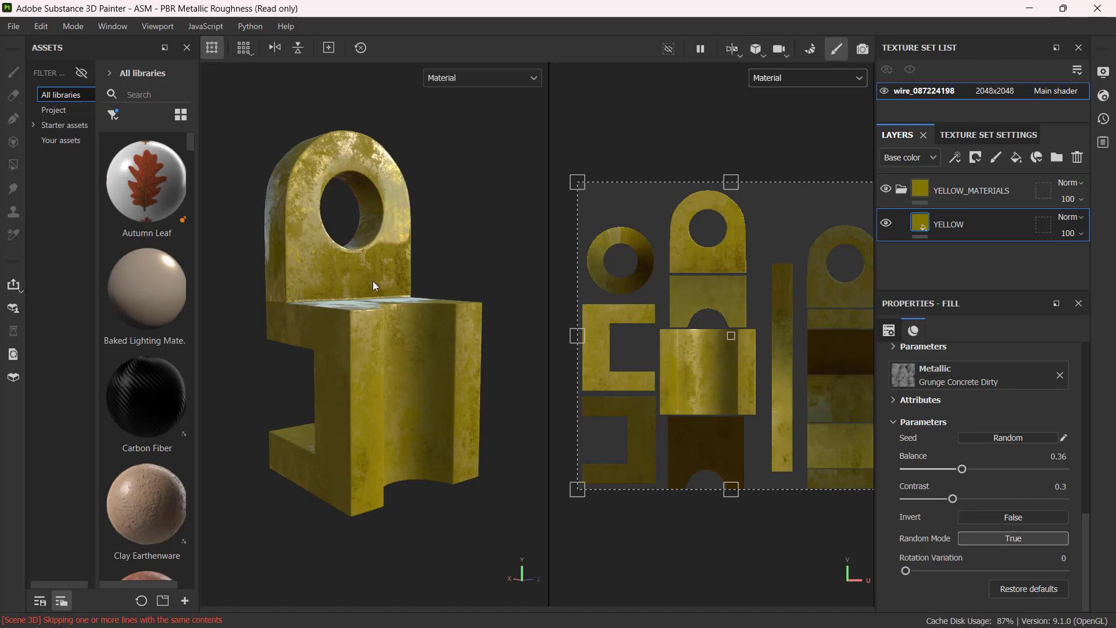
left_click_drag(374, 282, 376, 344, "alt")
scroll(371, 291, "up", 4)
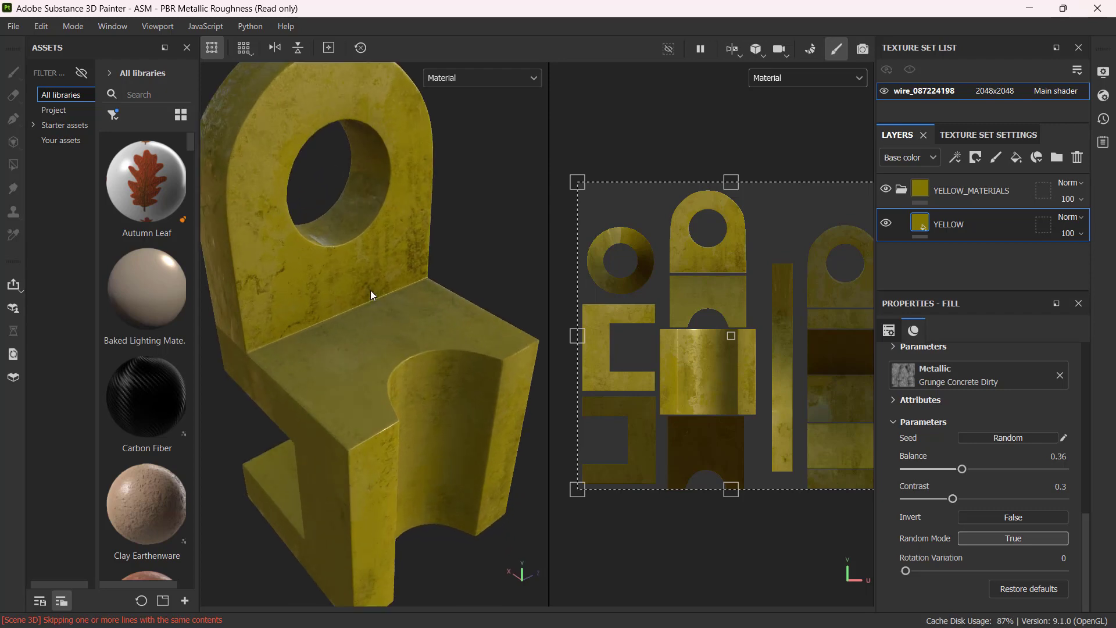
left_click_drag(374, 294, 282, 248, "alt")
right_click_drag(443, 289, 415, 284, "shift")
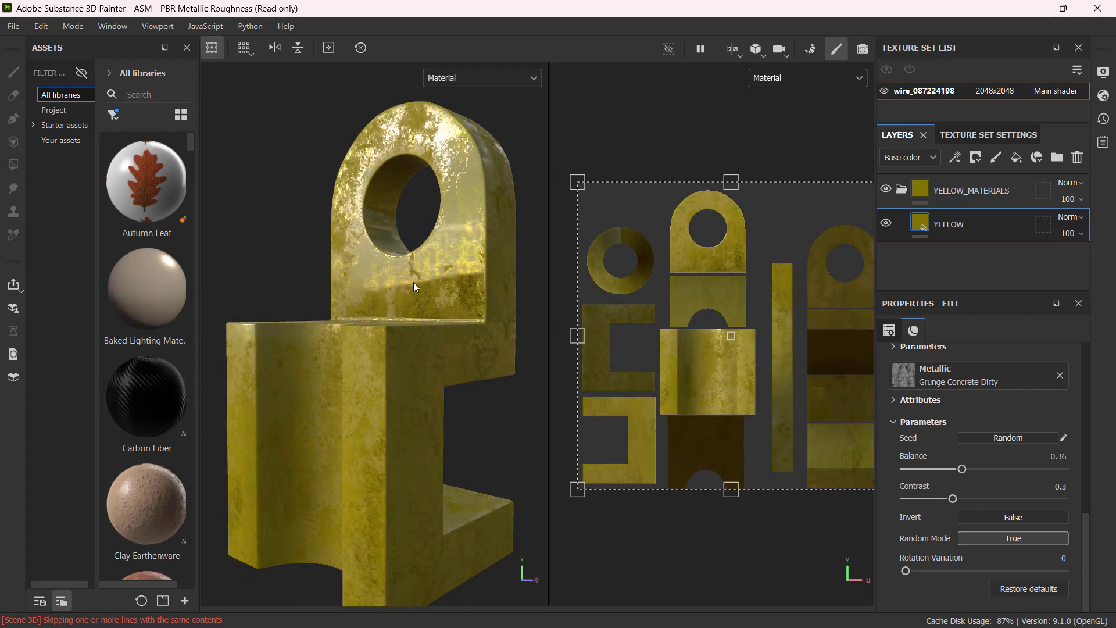
- Add an empty filter effect to the YELLOW layer and select it
left_click(1002, 233)
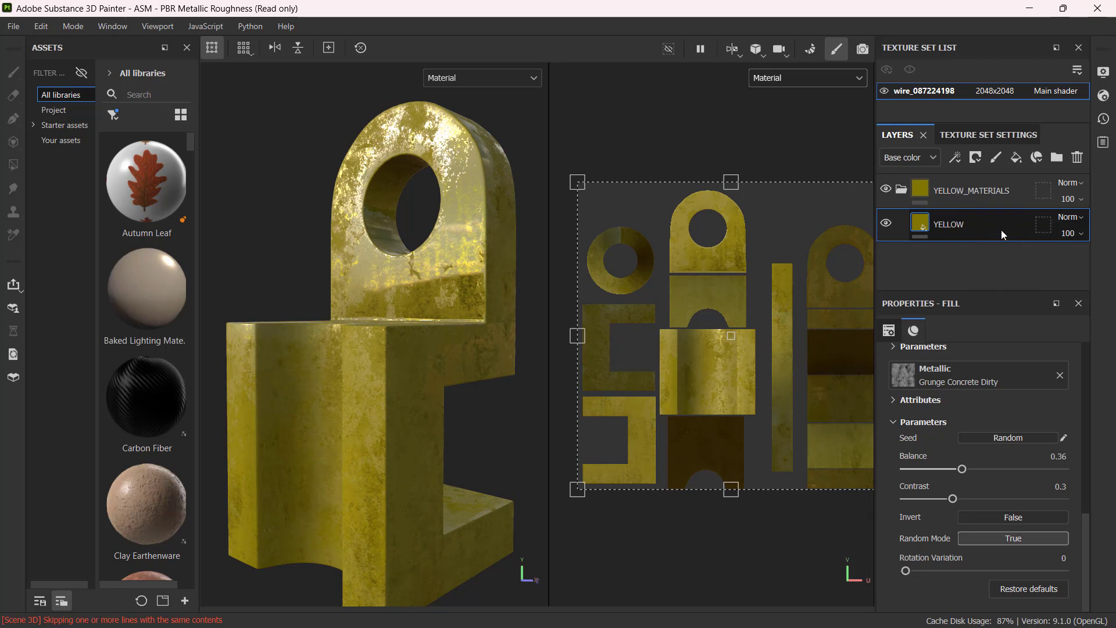
left_click(957, 157)
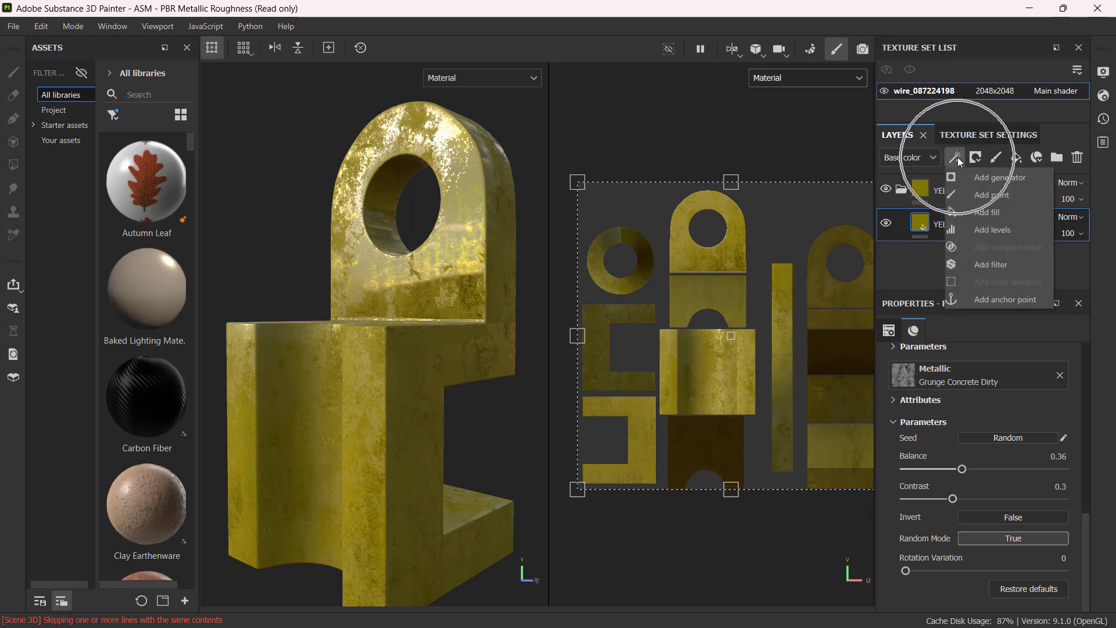
left_click(1013, 267)
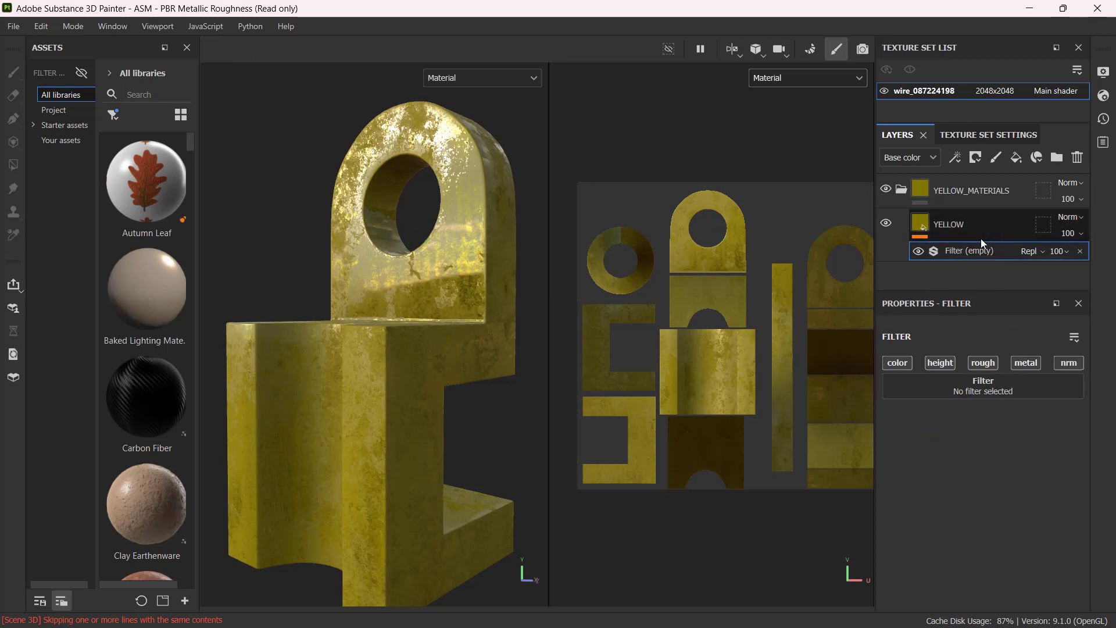
left_click(983, 249)
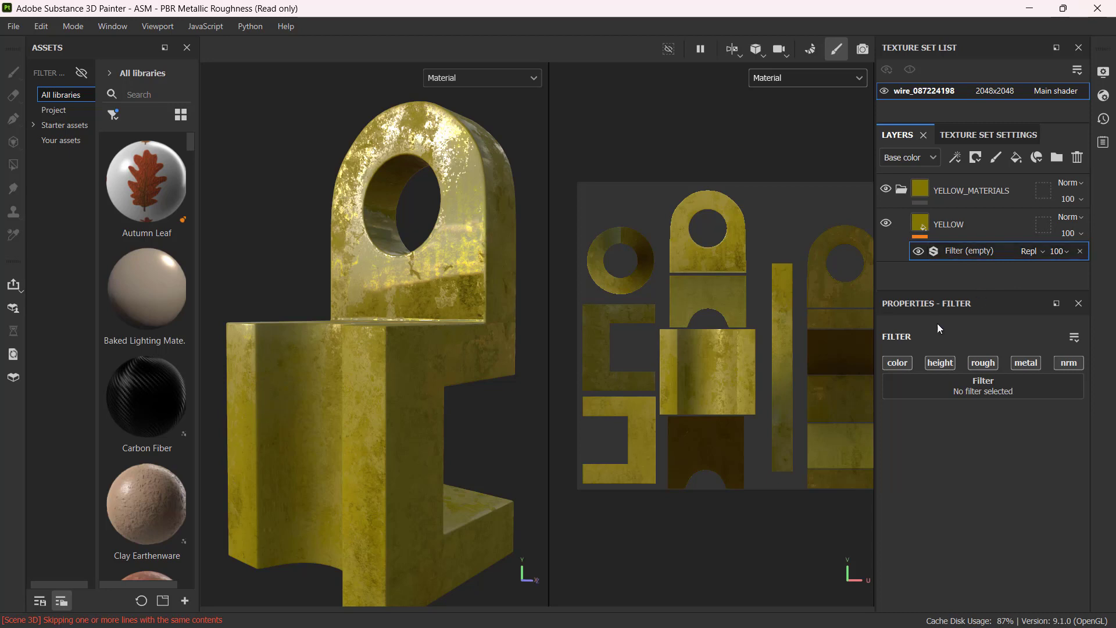
- Search the filter resources for "metal" and "iron" to find a suitable filter for the YELLOW layer's empty filter effect
mouse_move(401, 253)
left_mouse_down("alt")
mouse_move(377, 266)
mouse_move(419, 274)
left_mouse_up("alt")
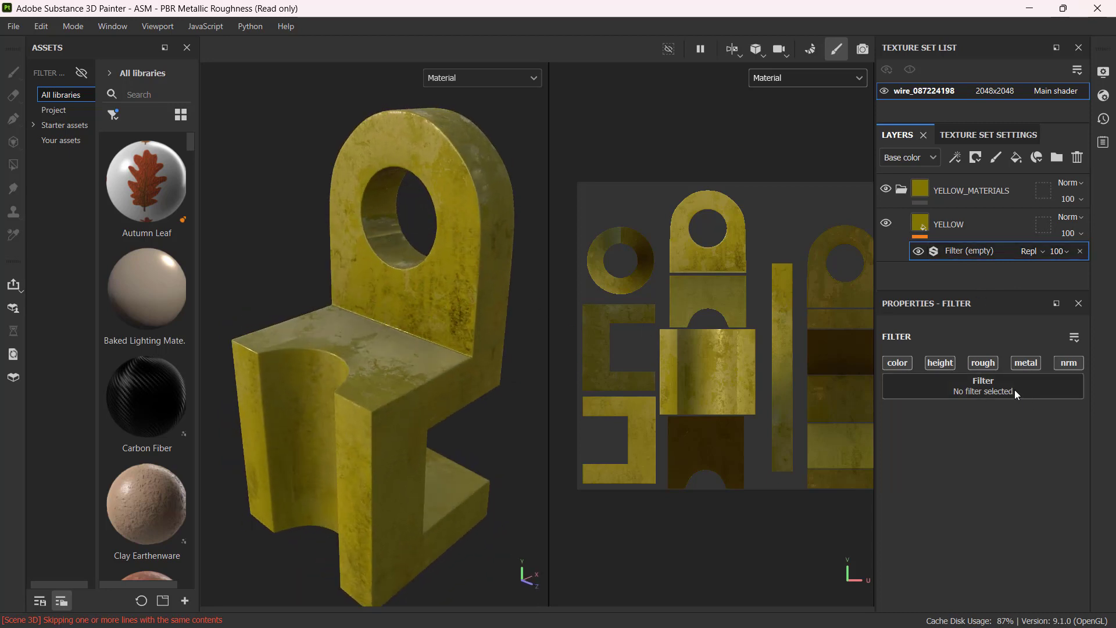
left_click(1015, 392)
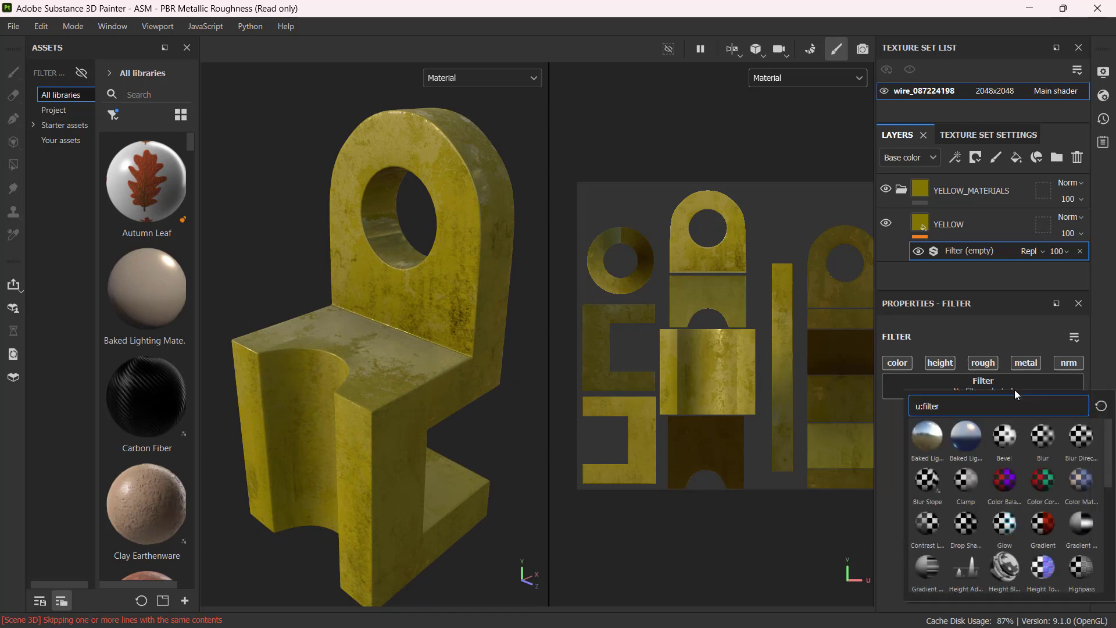
key("ctrl")
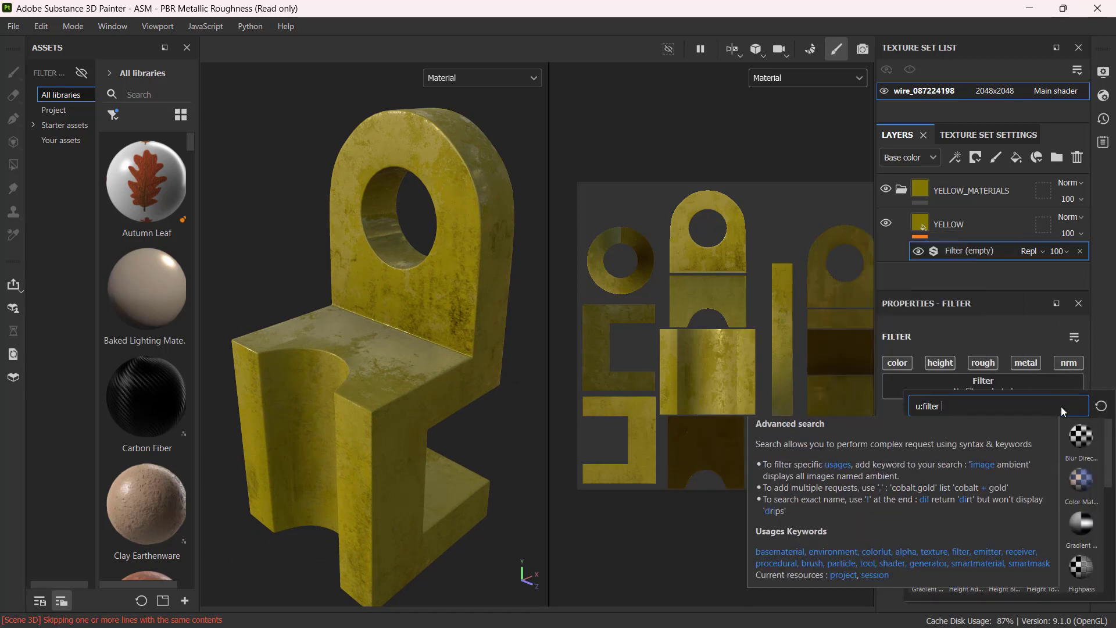
type("metal")
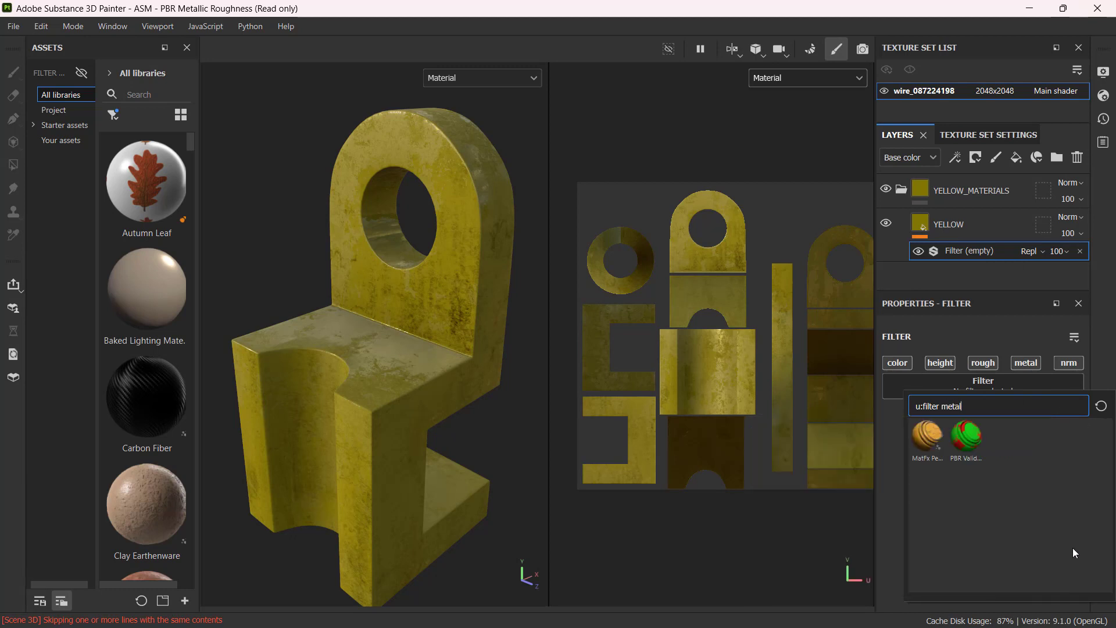
key("BackSpace")
key("BackSpace")
key("BackSpace")
key("BackSpace")
key("BackSpace")
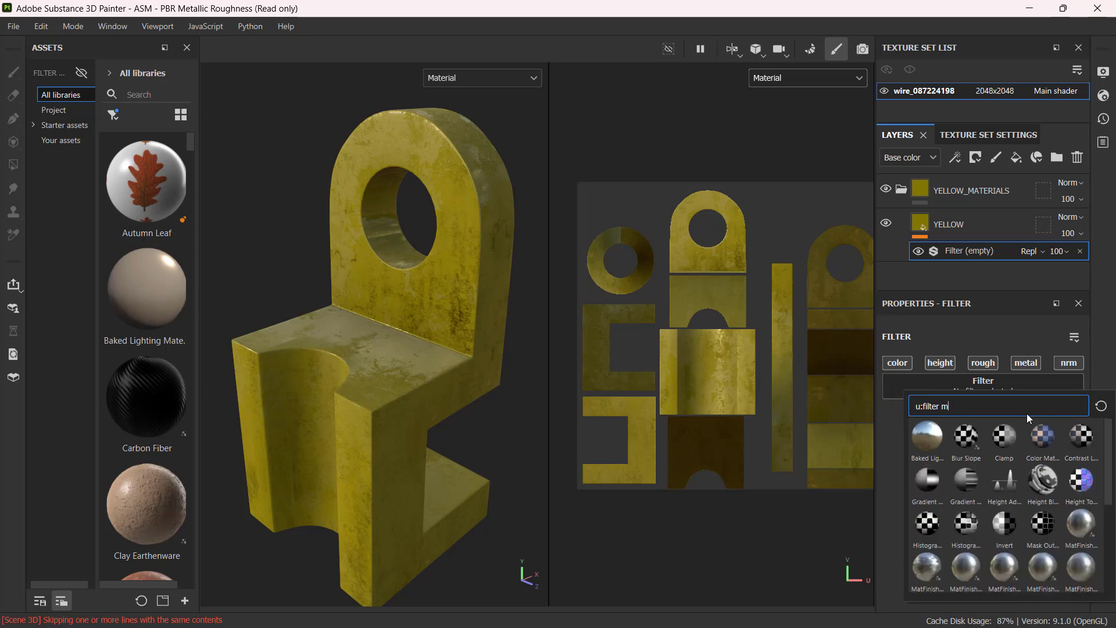
type("iron")
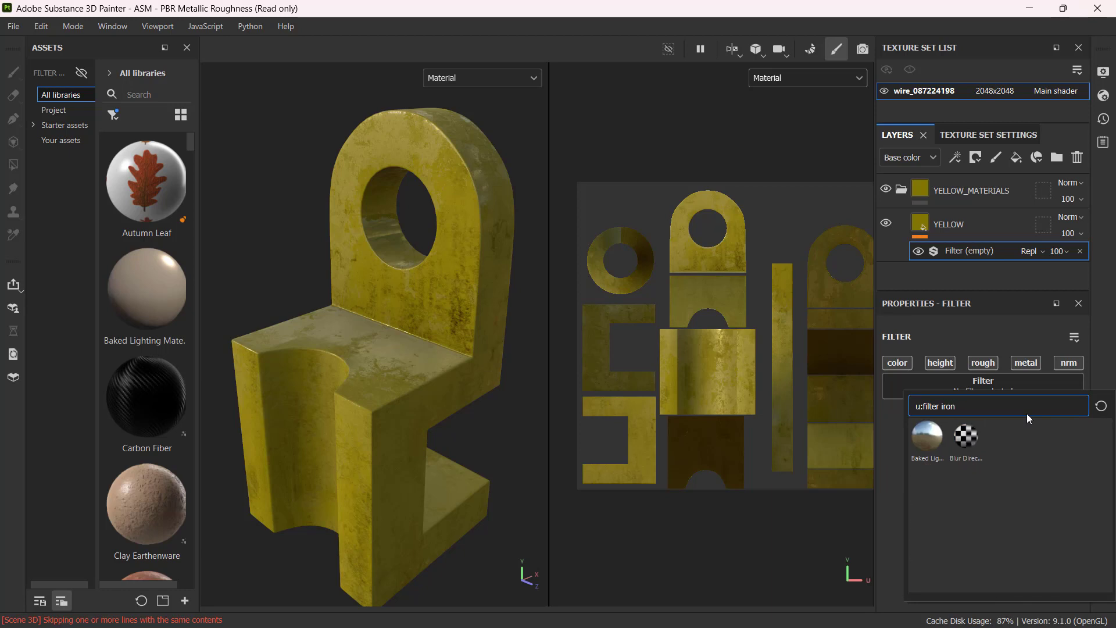
key("BackSpace")
key("BackSpace")
key("BackSpace")
key("BackSpace")
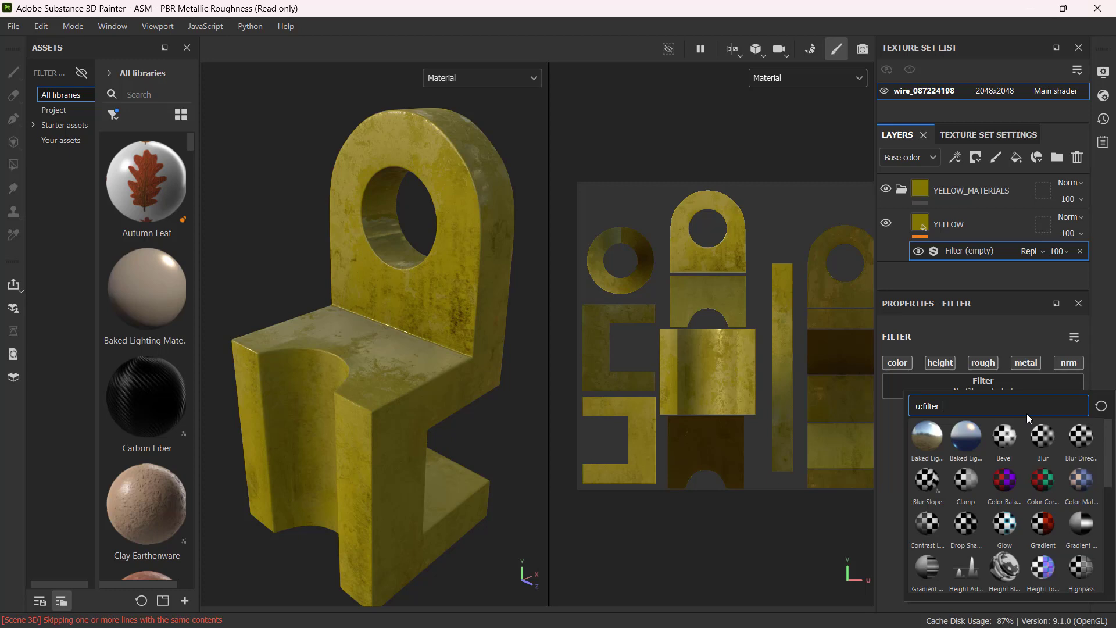
- Search the filter resources for "gal", assign MatFinish Galvanized to the YELLOW layer's filter, and inspect the part from several sides
type("gal")
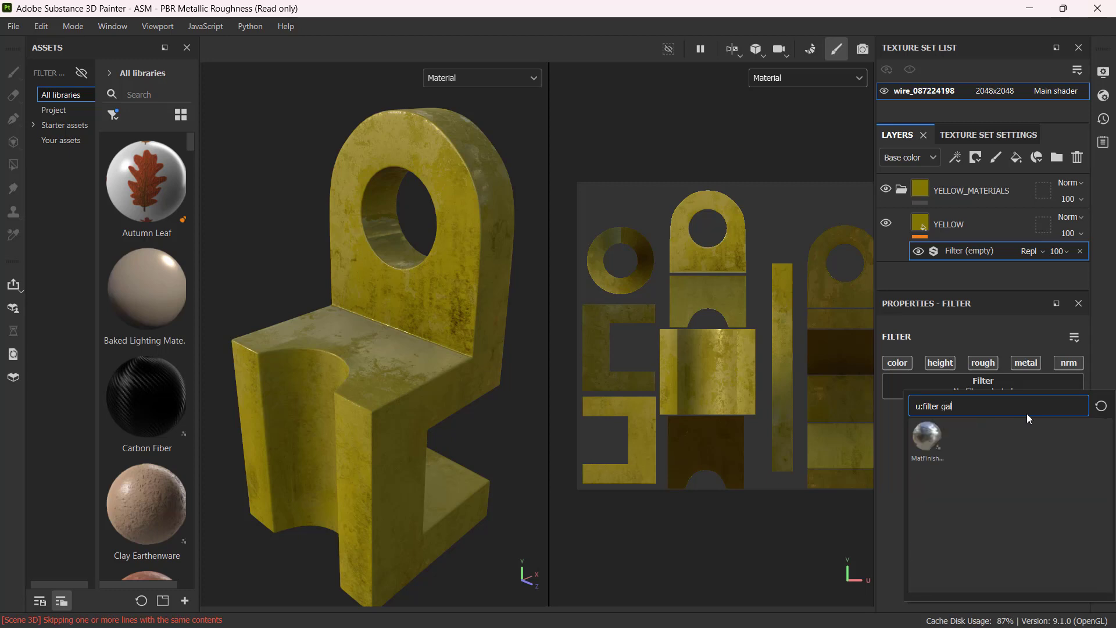
left_click(927, 440)
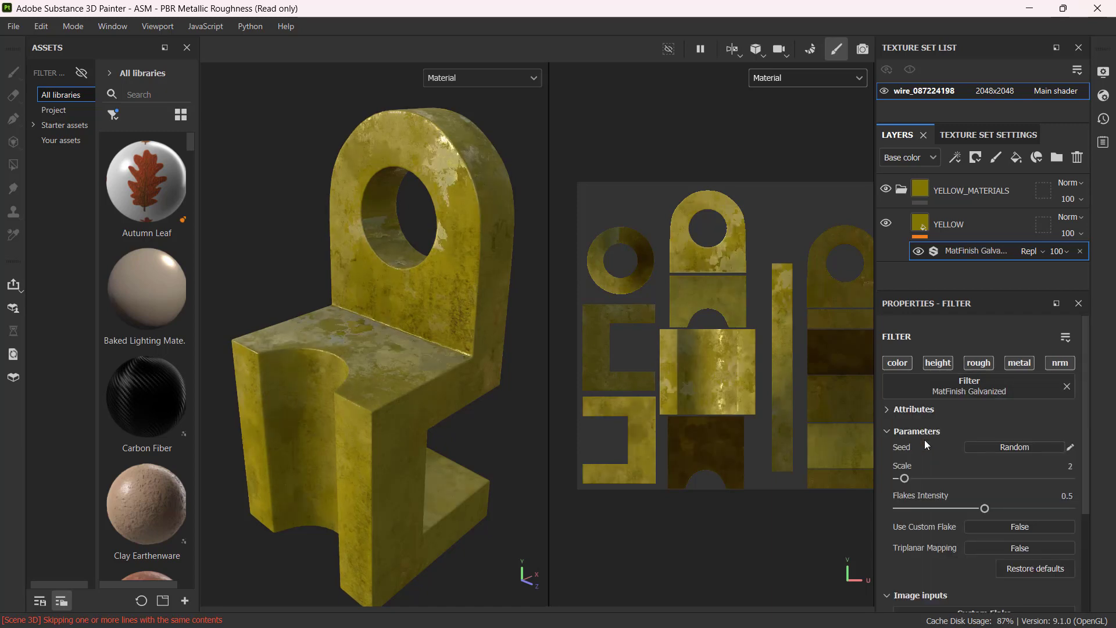
left_click_drag(400, 308, 500, 323, "alt")
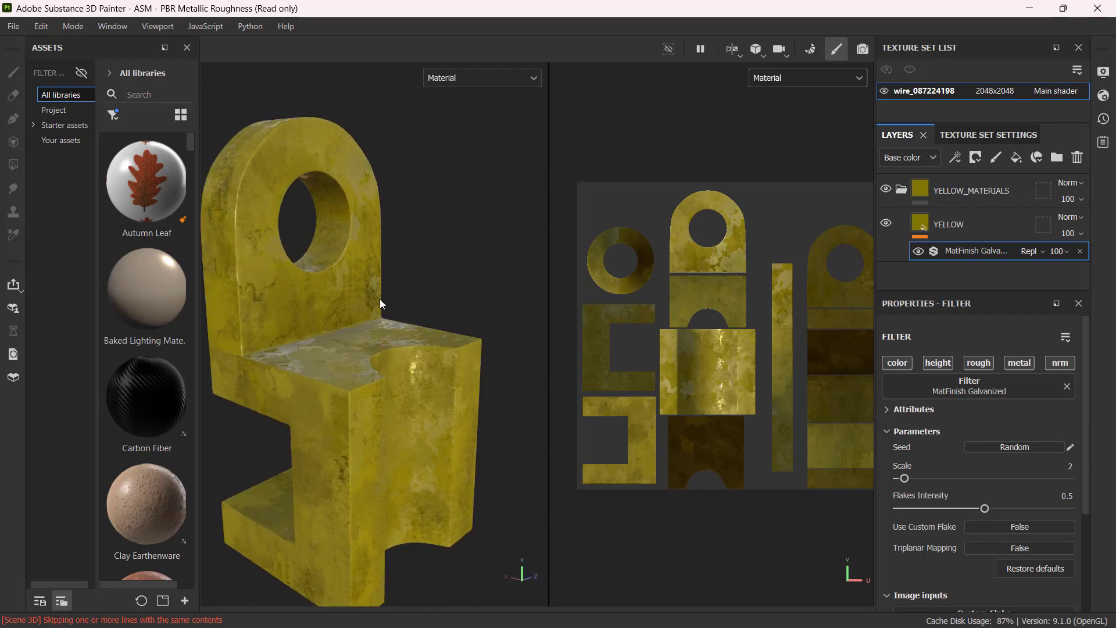
mouse_move(379, 298)
left_mouse_down("alt")
mouse_move(250, 270)
mouse_move(316, 339)
mouse_move(368, 326)
mouse_move(368, 312)
left_mouse_up("alt")
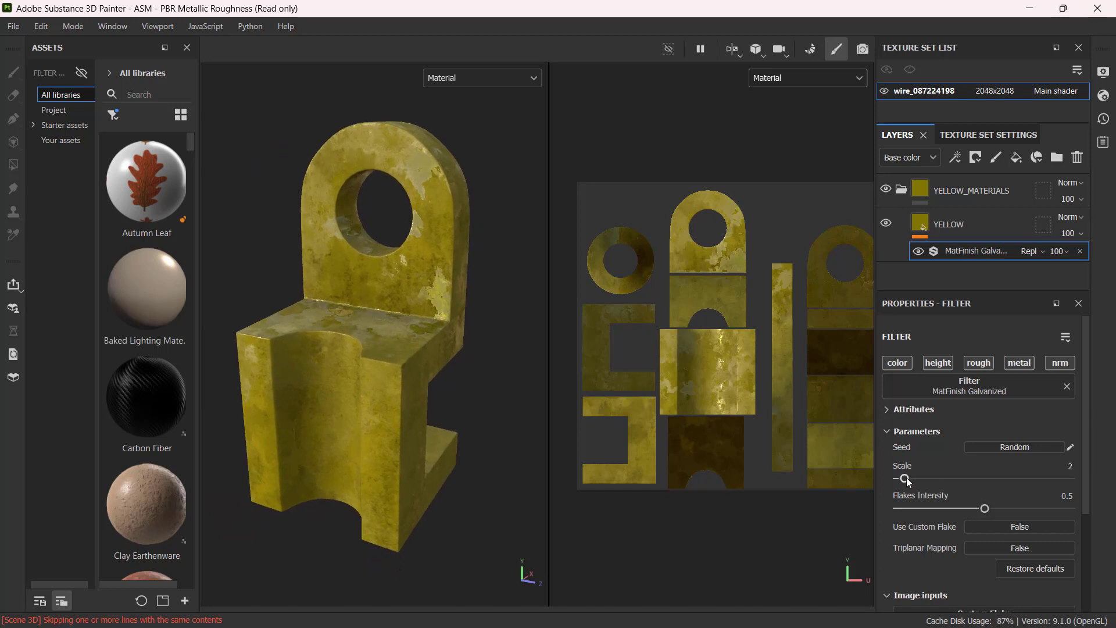
- Set the MatFinish Galvanized filter's scale to 4 and flakes intensity to 0.32, and inspect the part
mouse_move(910, 478)
left_mouse_down()
mouse_move(928, 479)
mouse_move(917, 478)
left_mouse_up()
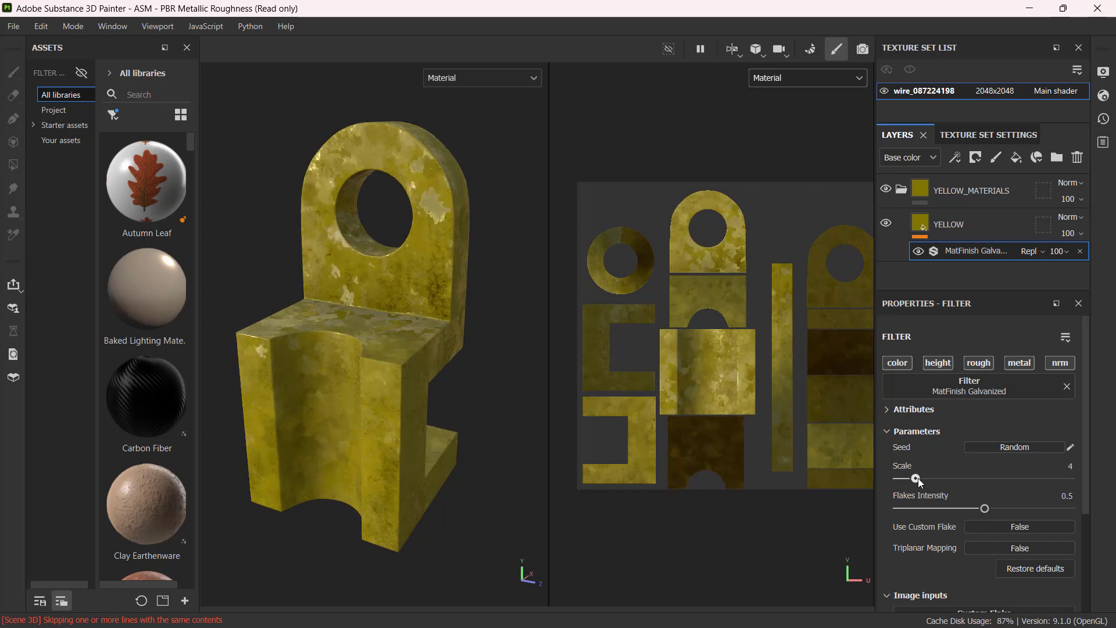
mouse_move(982, 514)
left_mouse_down()
mouse_move(898, 511)
mouse_move(965, 514)
left_mouse_up()
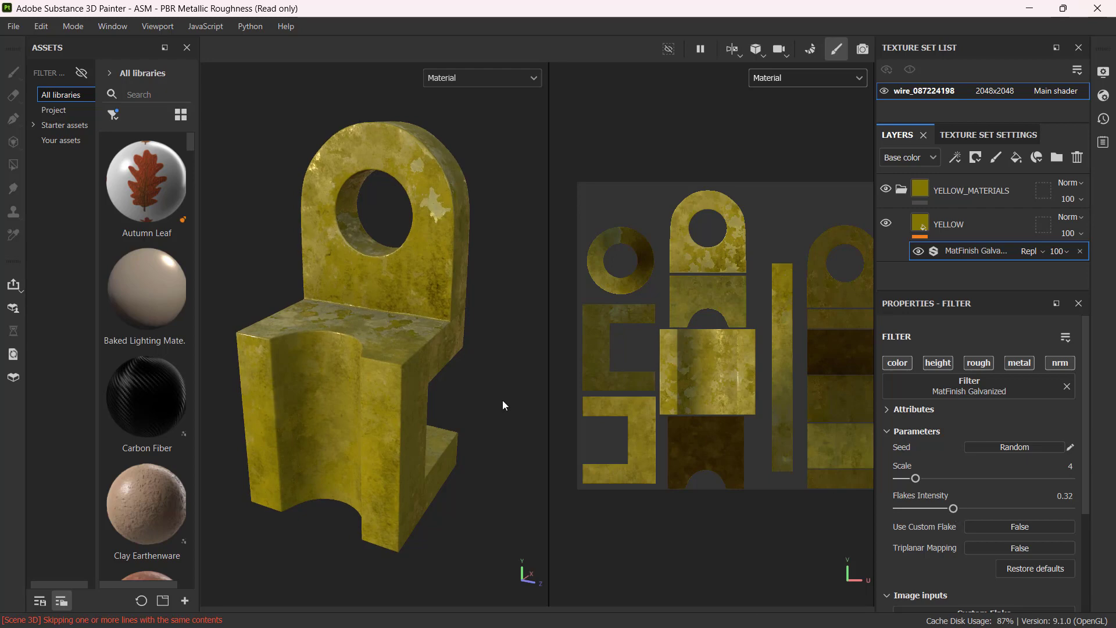
left_click_drag(411, 324, 764, 326, "alt")
- Select the YELLOW_MATERIALS folder in the layer stack and inspect the galvanized yellow finish on the part
left_click(986, 235)
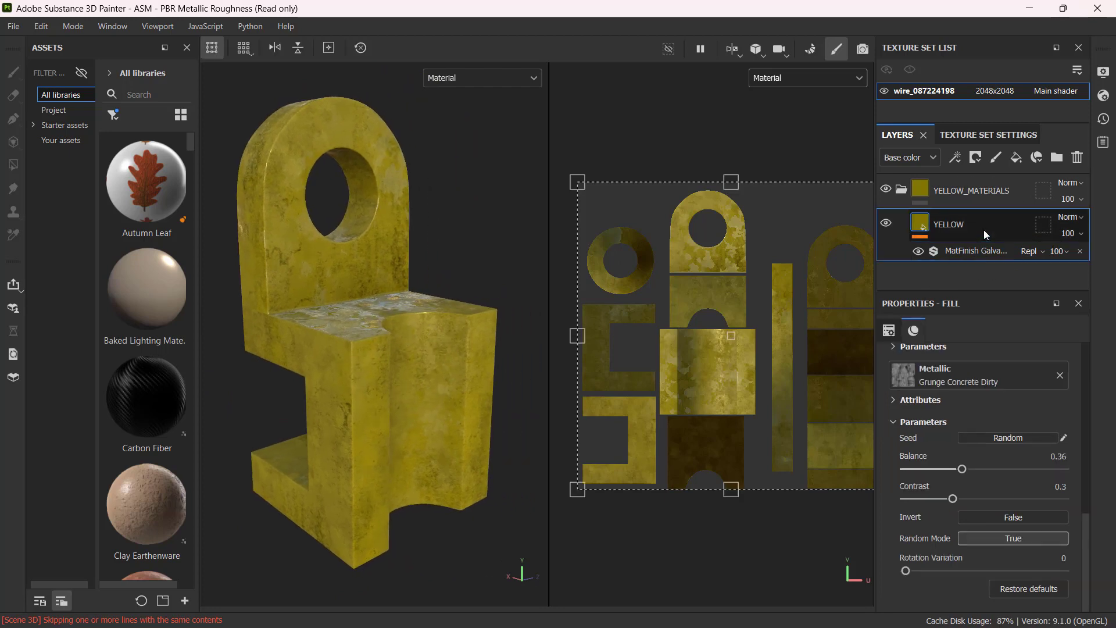
key("ctrl")
key("ctrl")
key("ctrl")
left_click(962, 187)
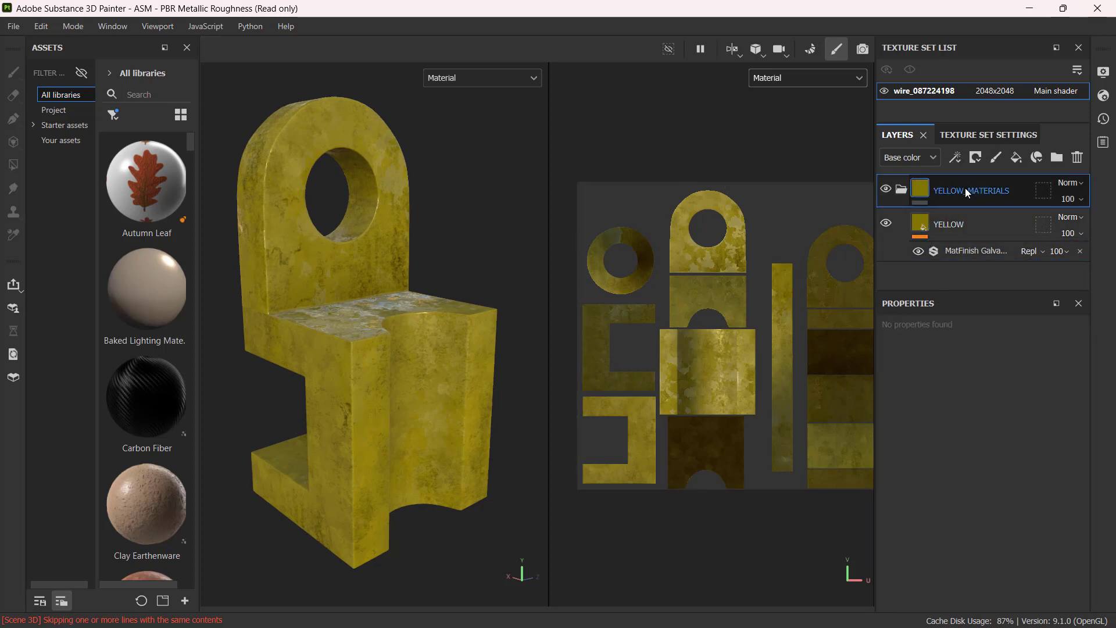
left_click_drag(413, 291, 406, 304, "alt")
middle_click_drag(407, 303, 414, 316, "alt")
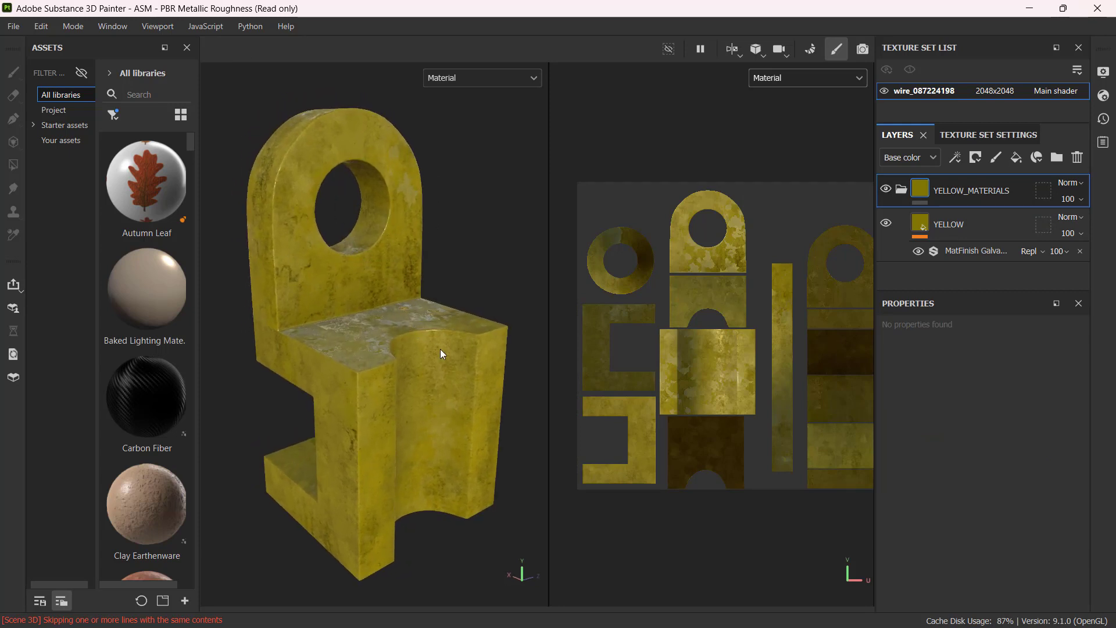